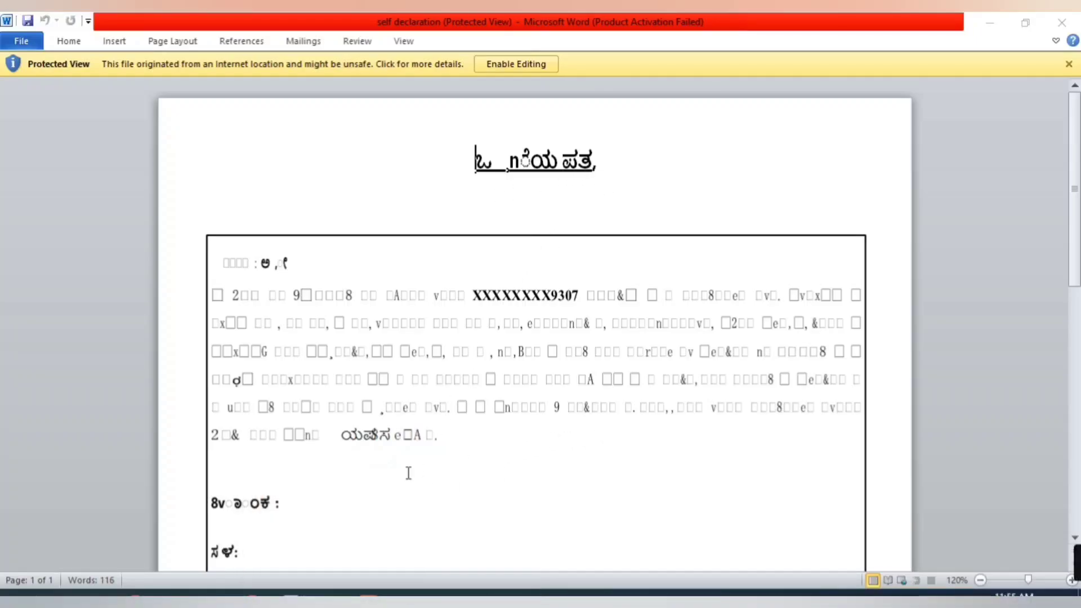
# Switch to the self declaration PDF in Acrobat and examine its original Kannada text
pyautogui.click(330, 593)
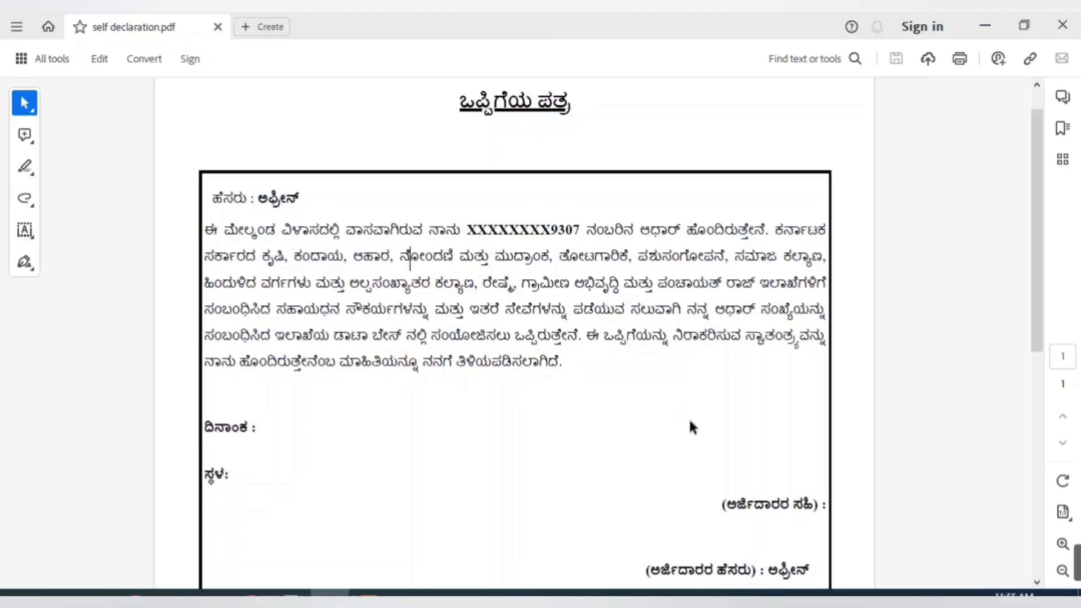
pyautogui.click(548, 361)
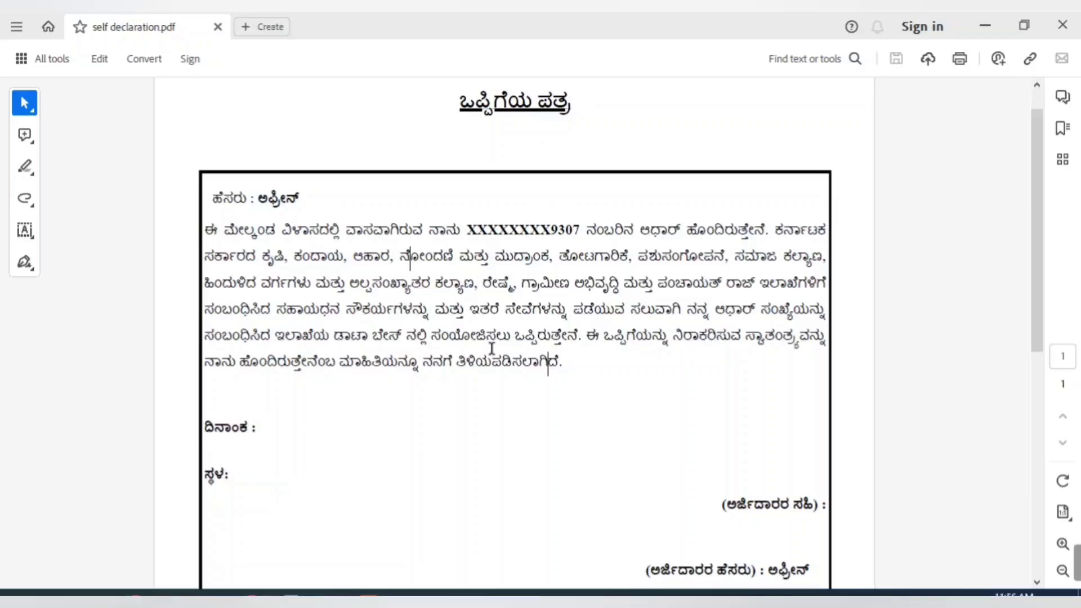
# Switch to New Microsoft Word Document in Word and replace one digit of the masked Aadhaar number in the paragraph
pyautogui.moveTo(290, 597)
pyautogui.click(224, 566)
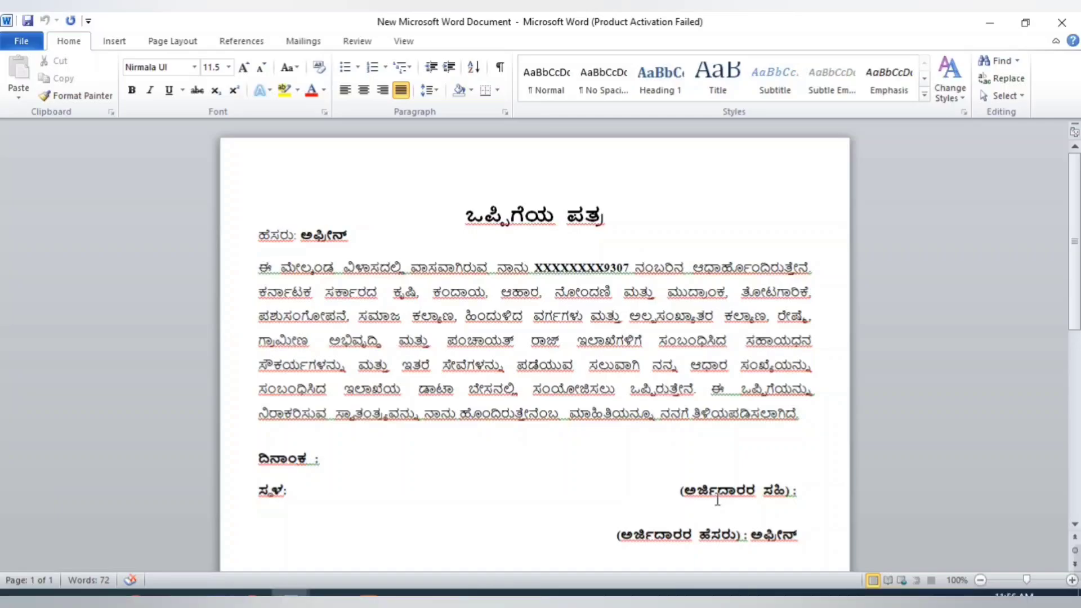
pyautogui.click(346, 233)
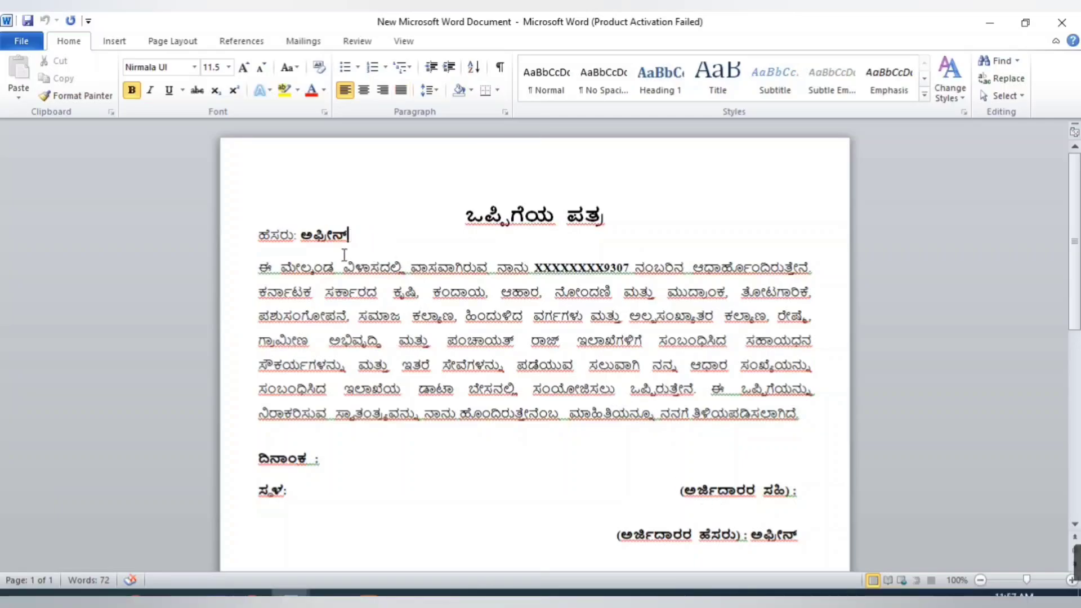
pyautogui.click(617, 266)
pyautogui.press('BackSpace')
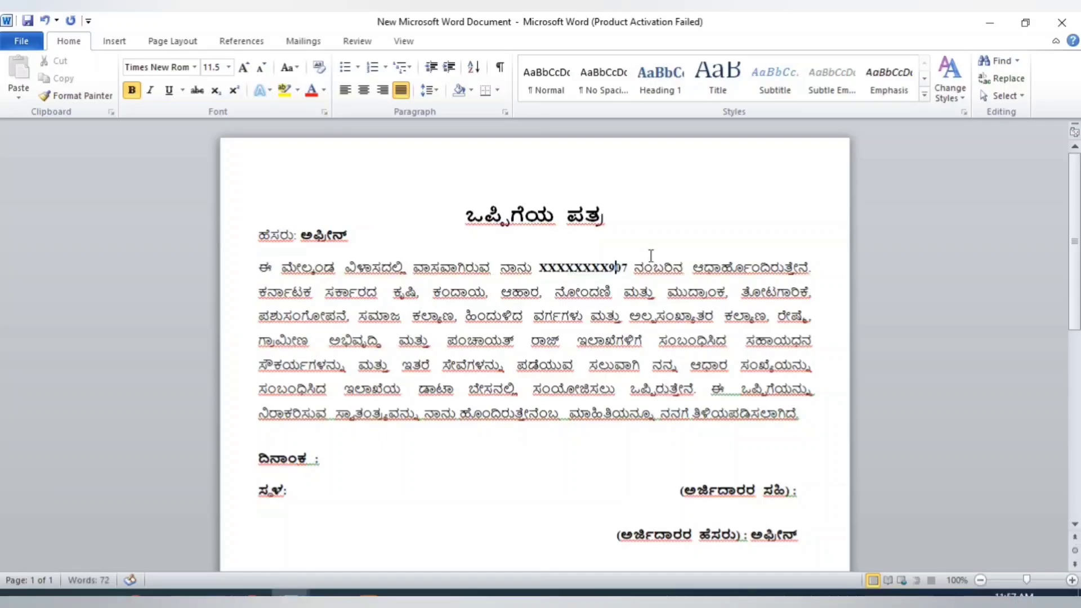
pyautogui.write('0')
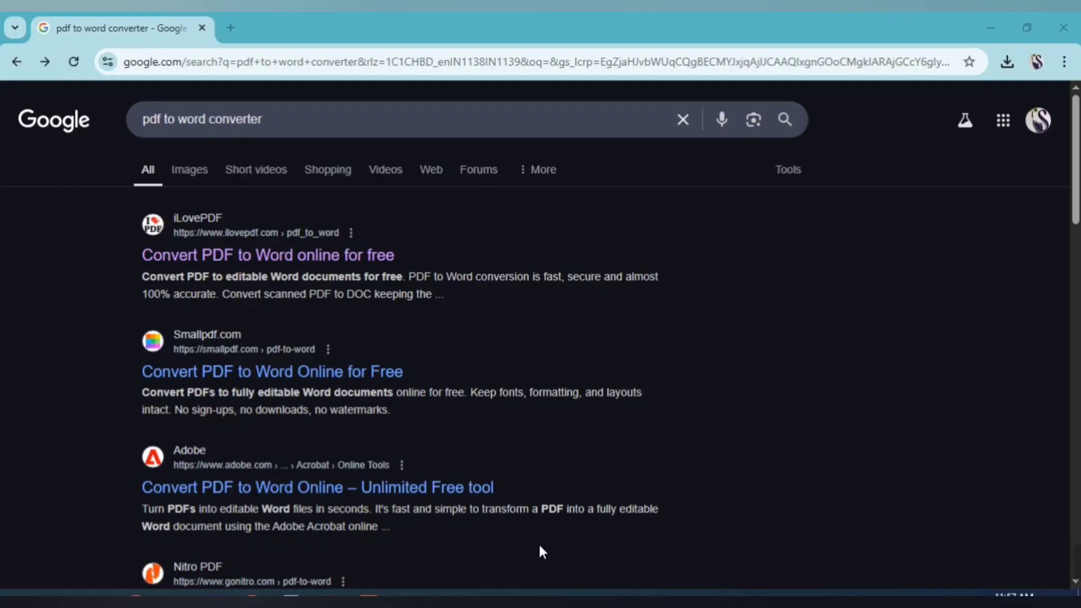
# Return to the Chrome search results and open iLovePDF's PDF to Word converter
pyautogui.click(330, 593)
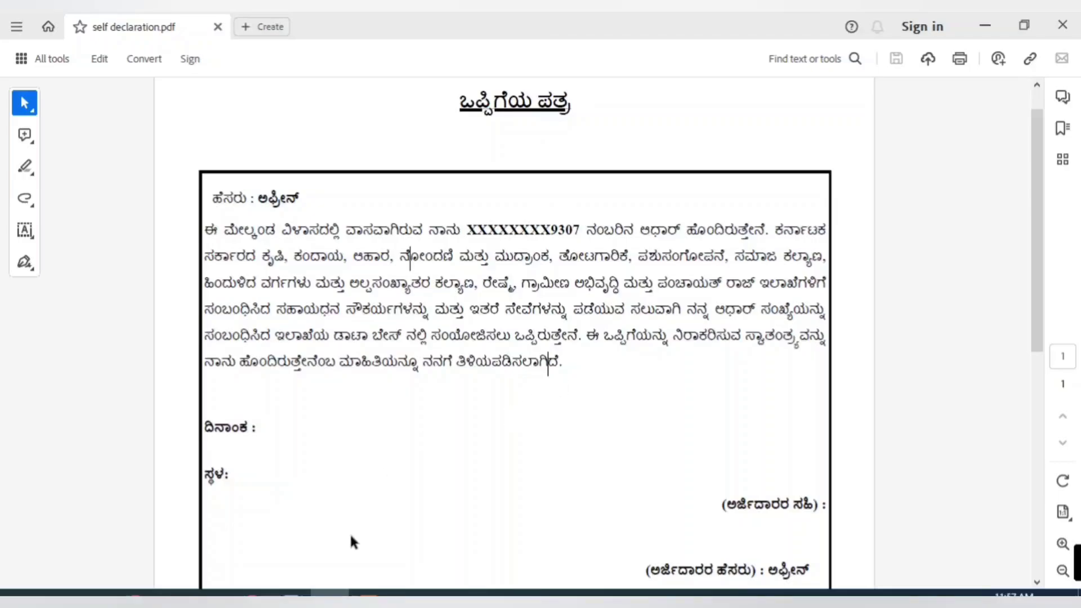
pyautogui.click(252, 594)
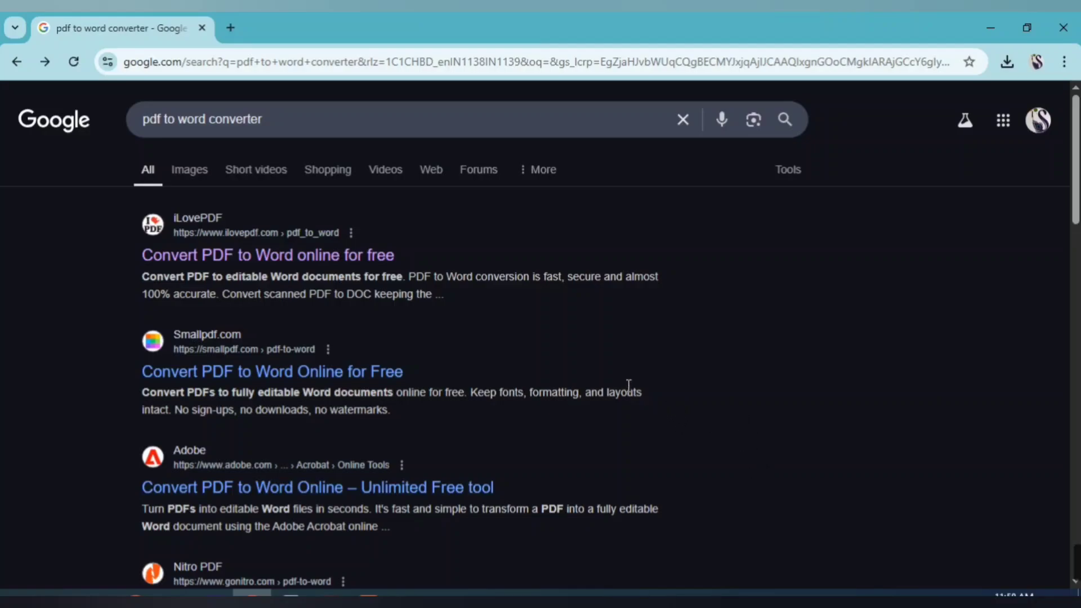
pyautogui.click(243, 258)
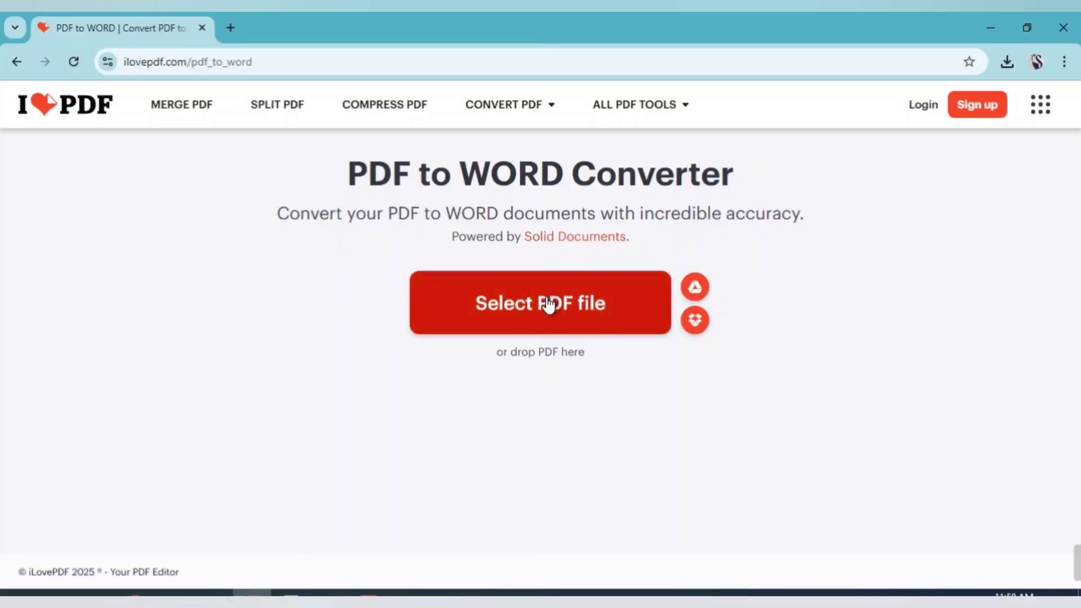
# Upload the self declaration PDF from New Volume (E:) and convert it to Word without OCR
pyautogui.click(545, 303)
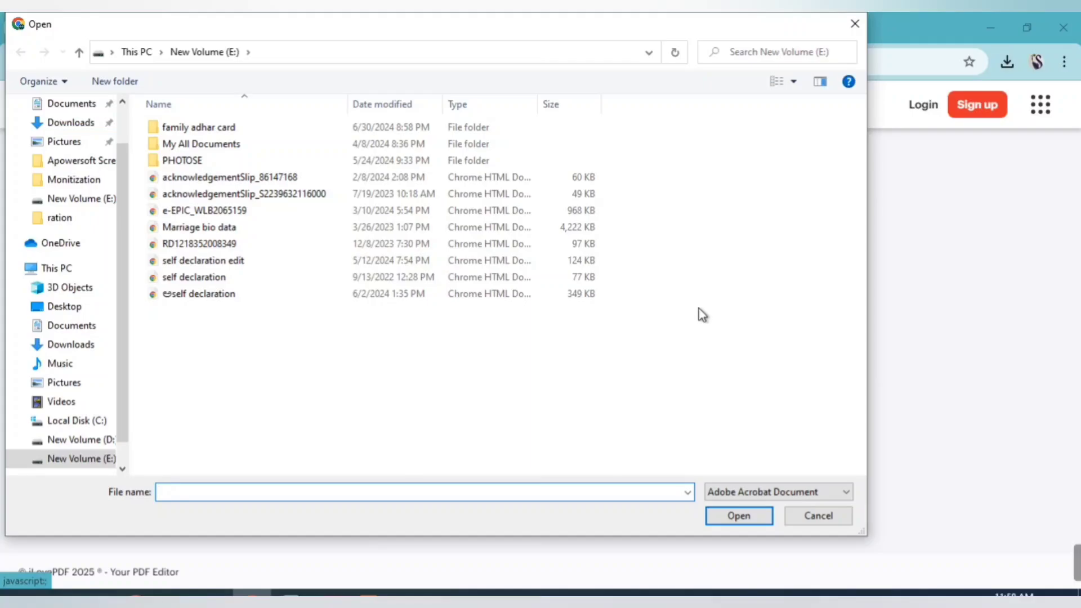
pyautogui.click(188, 276)
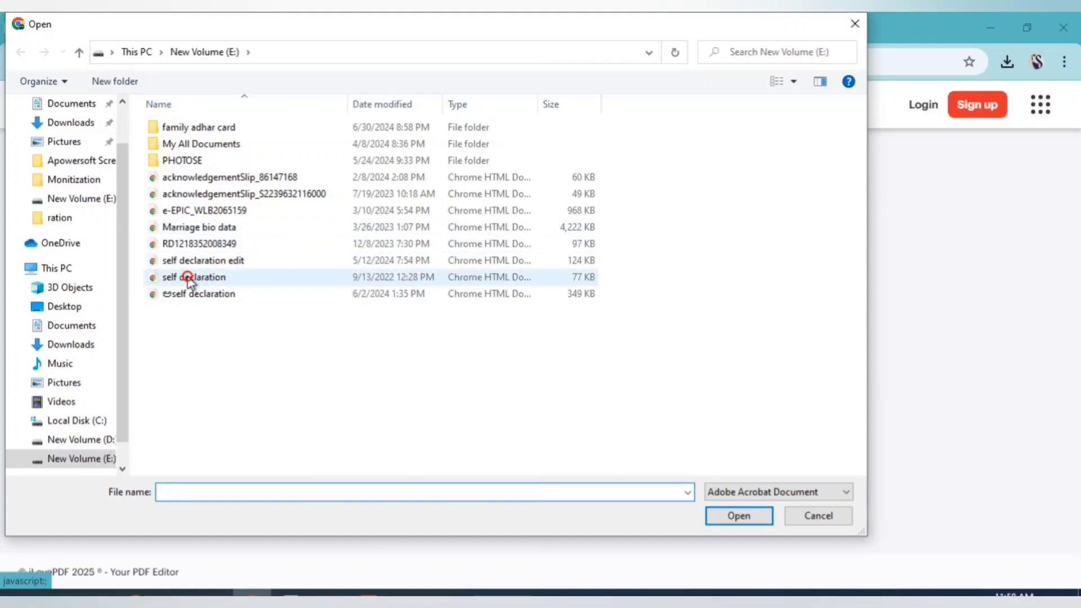
pyautogui.click(738, 516)
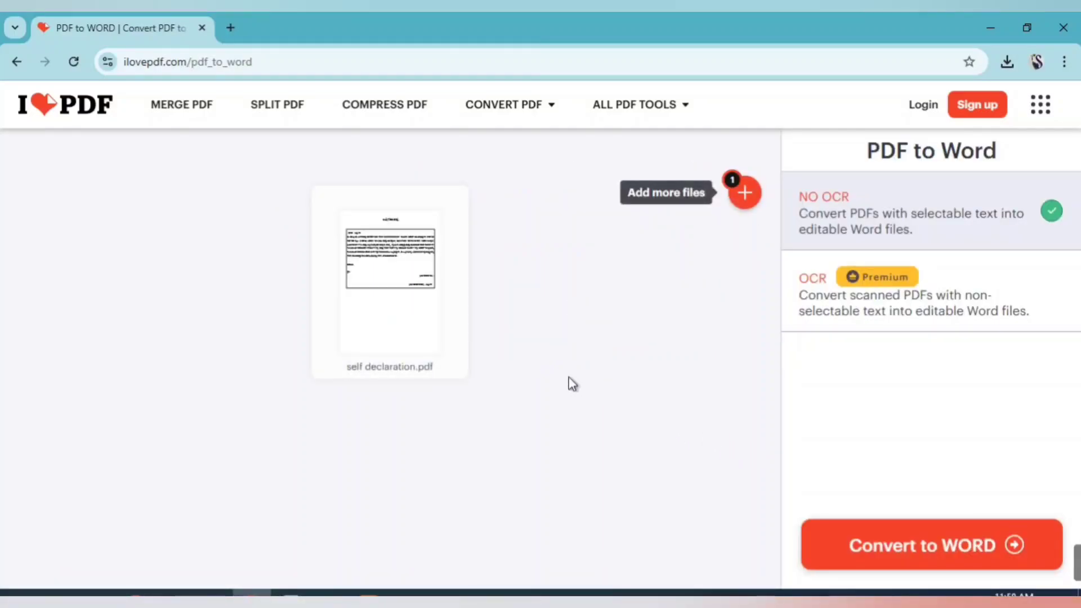
pyautogui.click(929, 560)
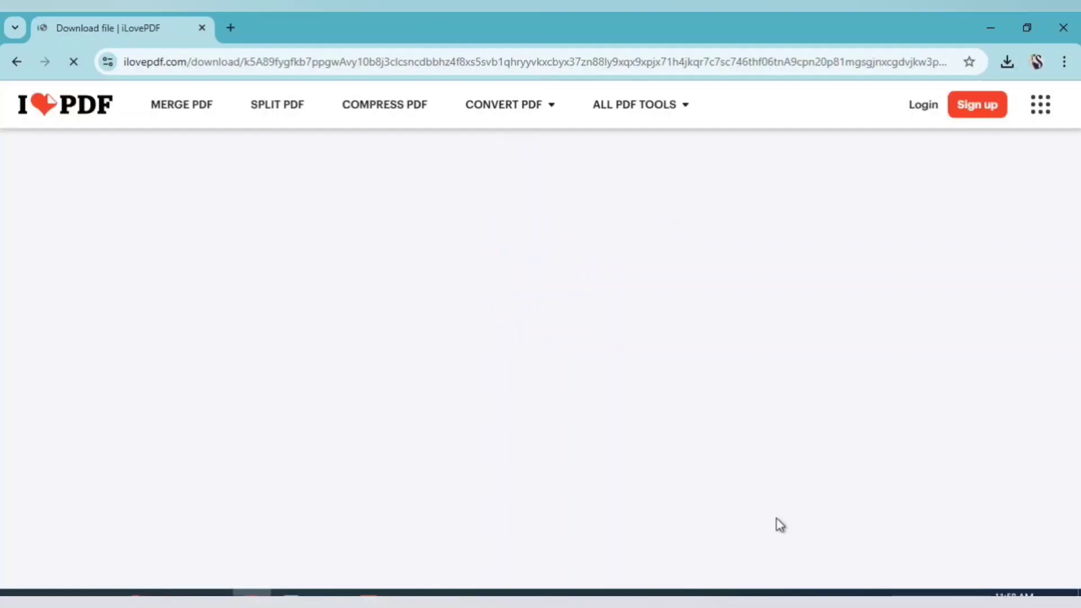
# Close the earlier self declaration document that is open in Word's Protected View
pyautogui.moveTo(291, 597)
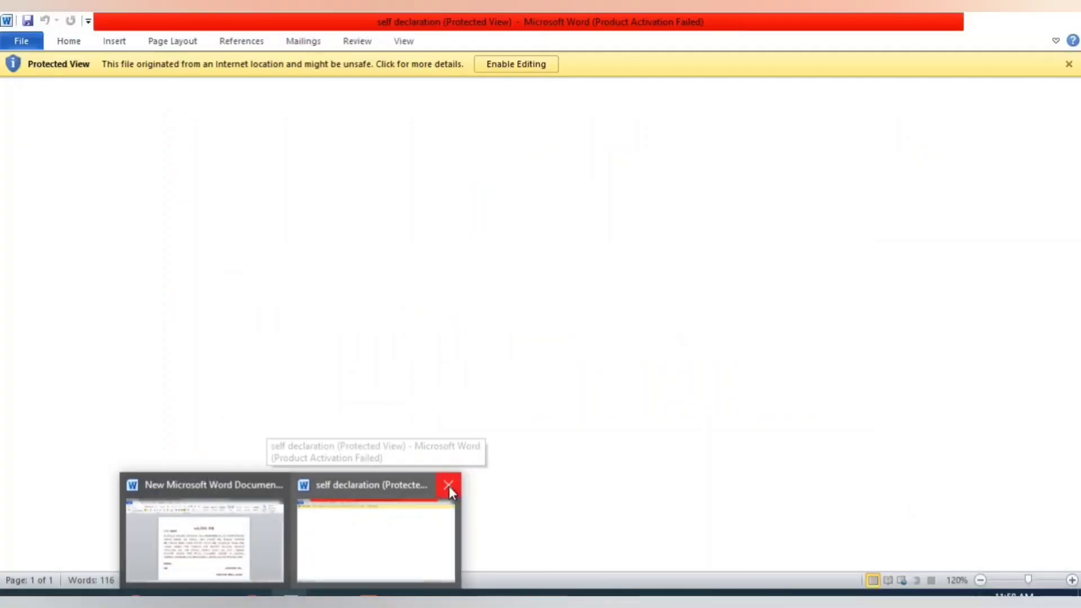
pyautogui.click(450, 485)
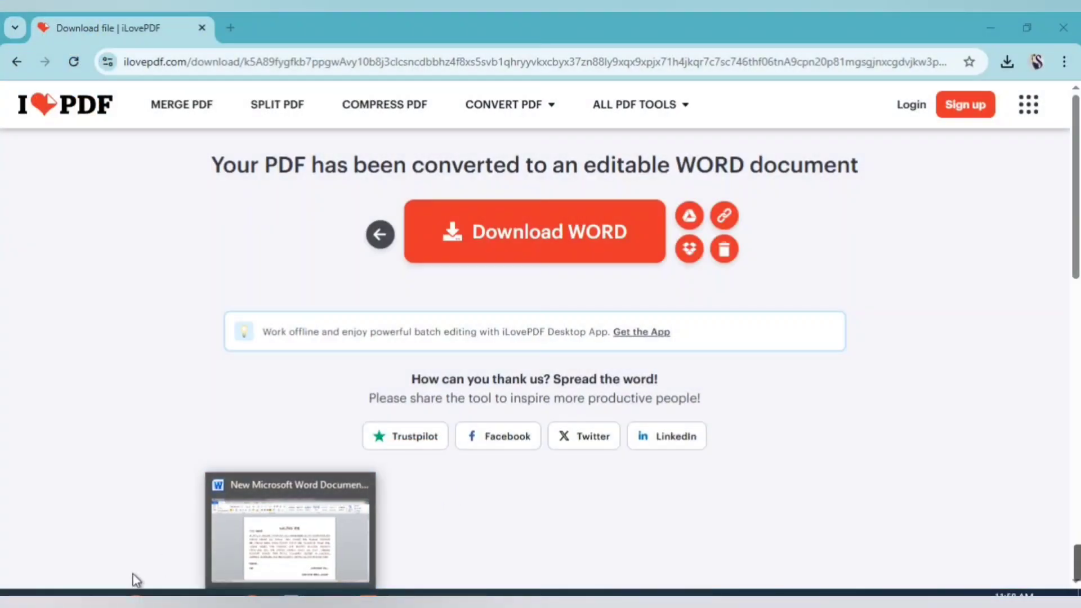
pyautogui.moveTo(96, 597)
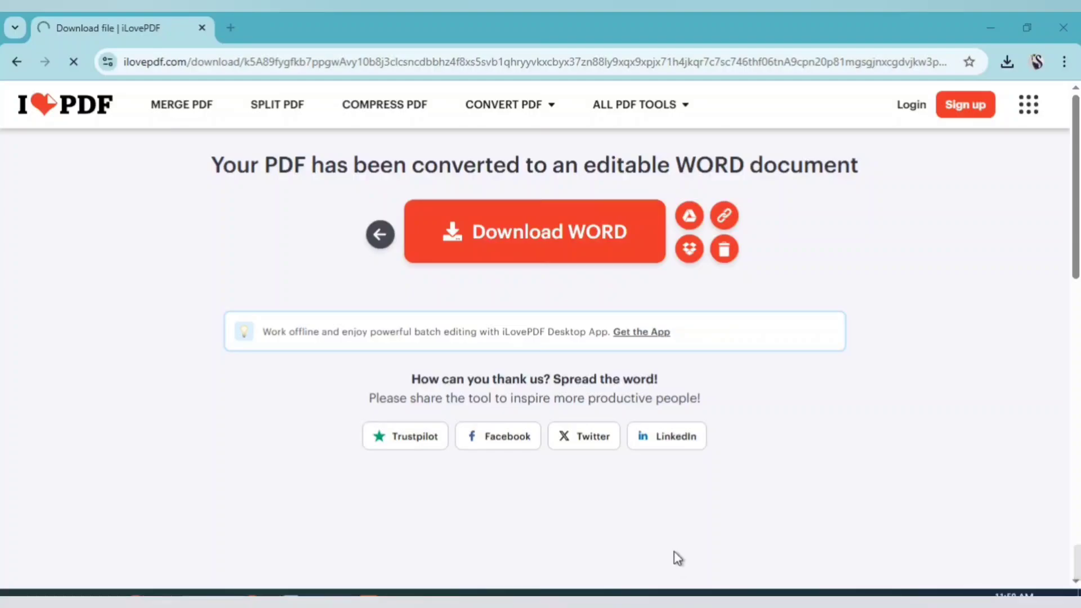
# Download the converted Word file and open self declaration (1).docx from the recent downloads
pyautogui.click(568, 254)
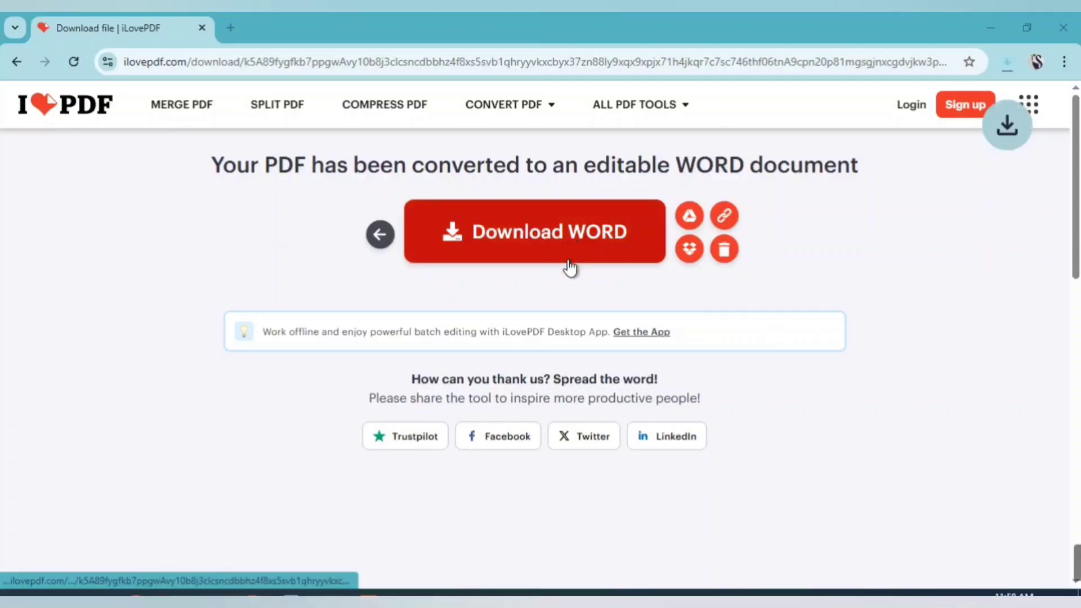
pyautogui.click(1010, 69)
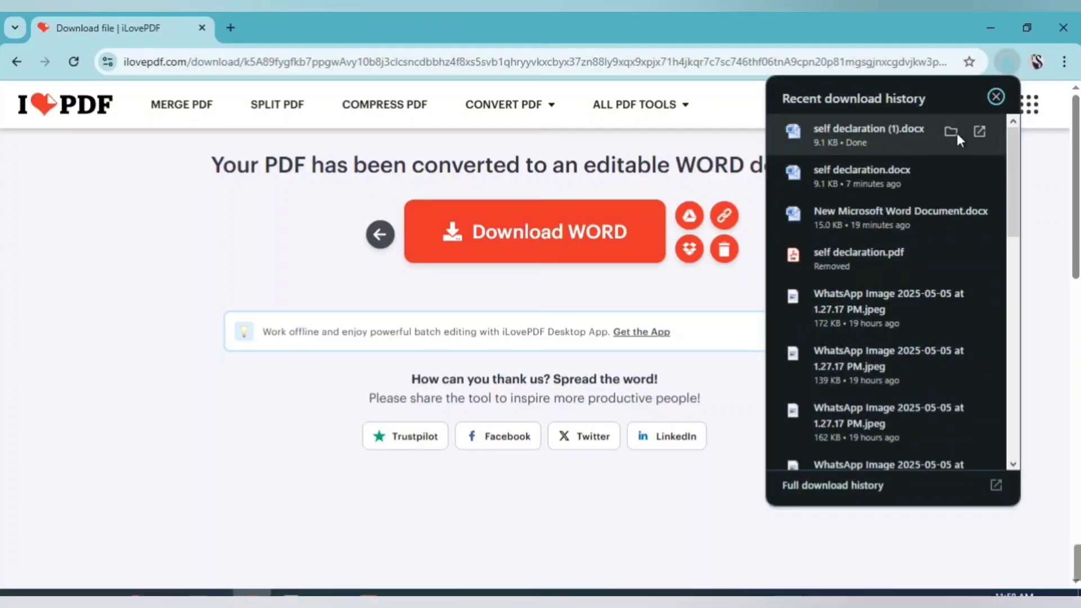
pyautogui.click(877, 135)
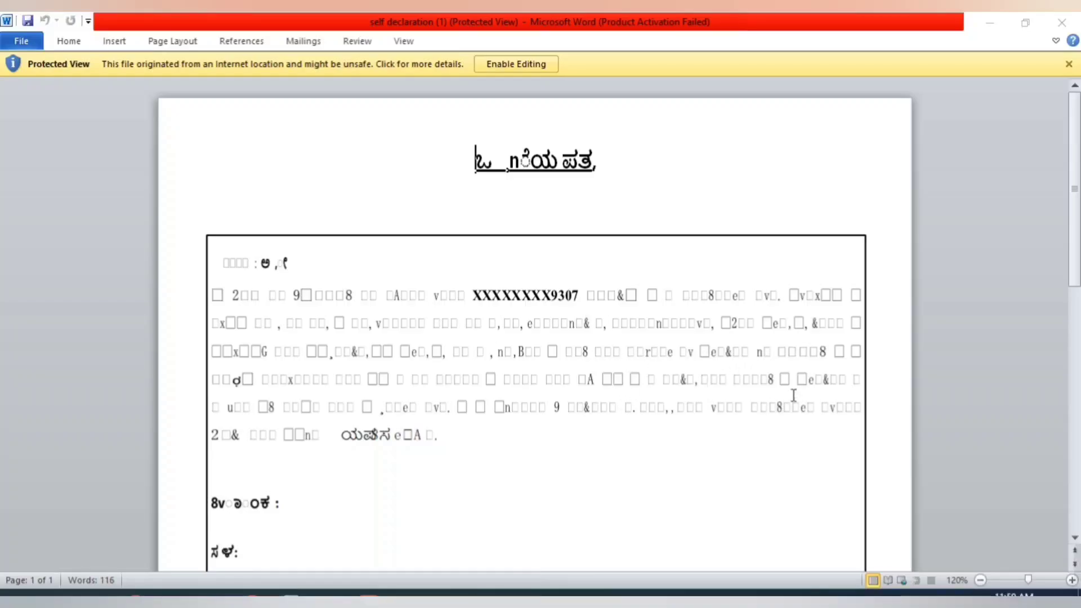
# Close both open Word documents and minimize the browser and Downloads windows to reach the desktop
pyautogui.click(1062, 24)
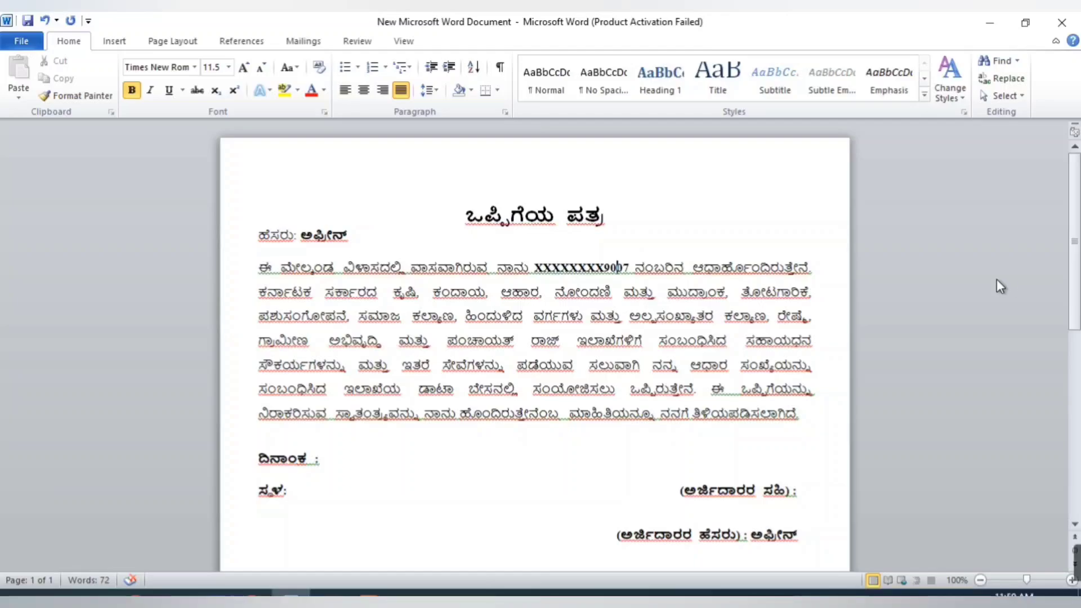
pyautogui.click(1062, 23)
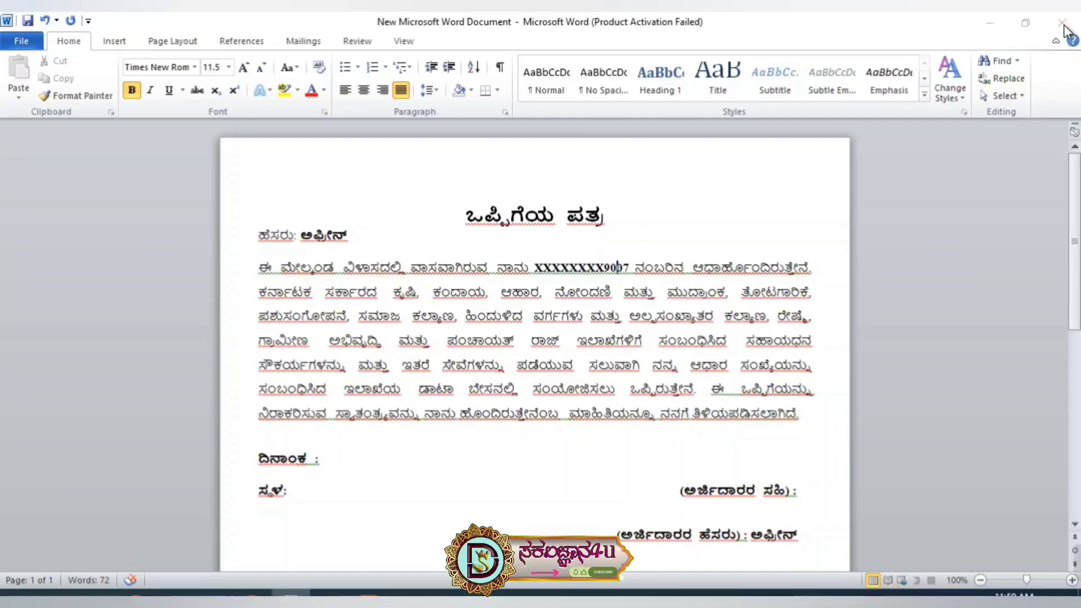
pyautogui.click(467, 330)
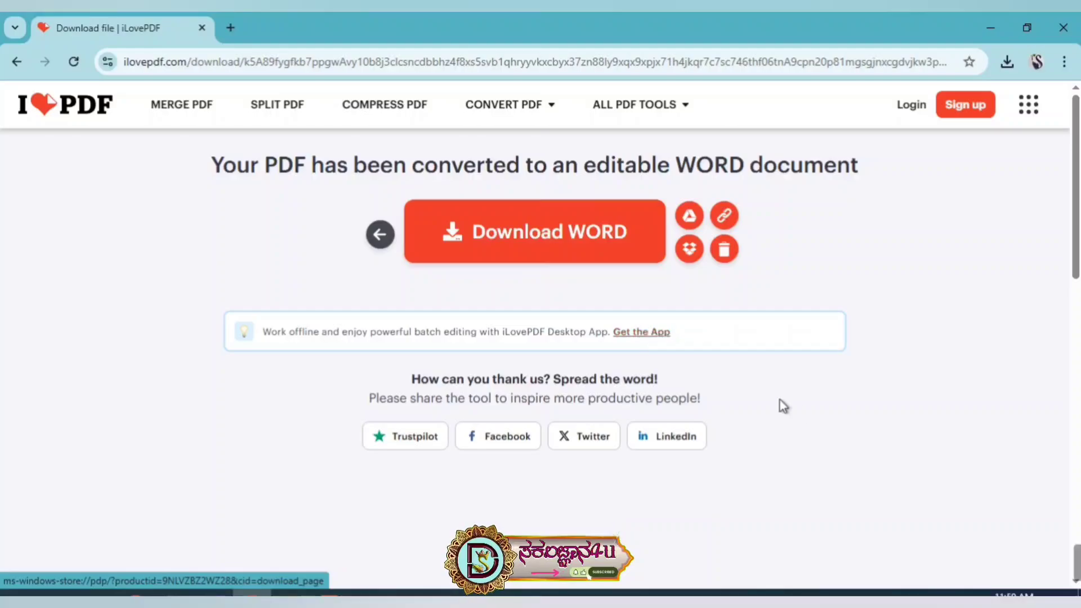
pyautogui.click(991, 28)
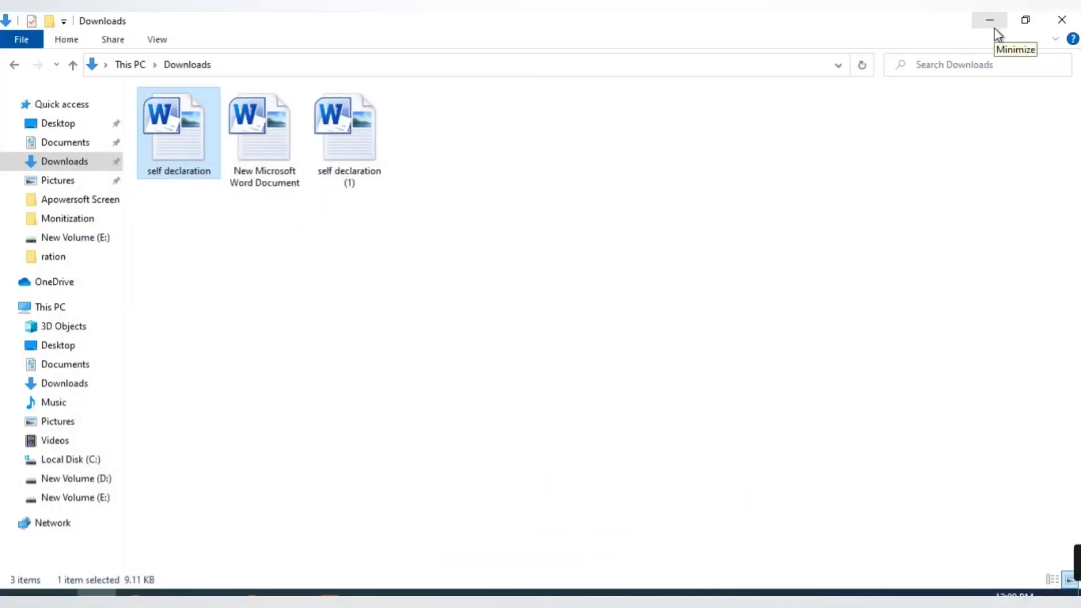
pyautogui.click(994, 26)
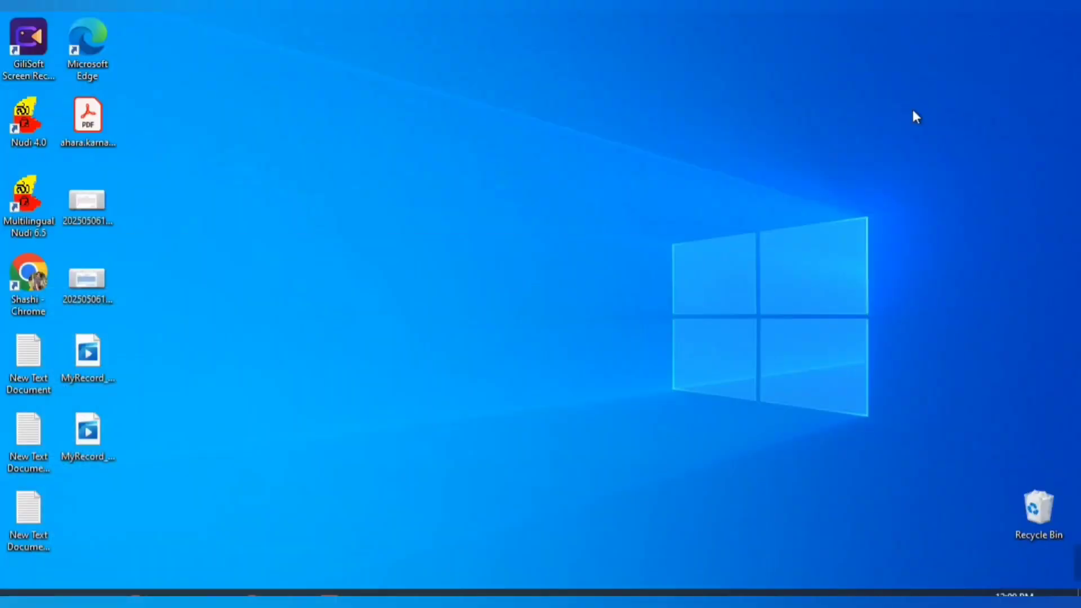
pyautogui.rightClick(430, 260)
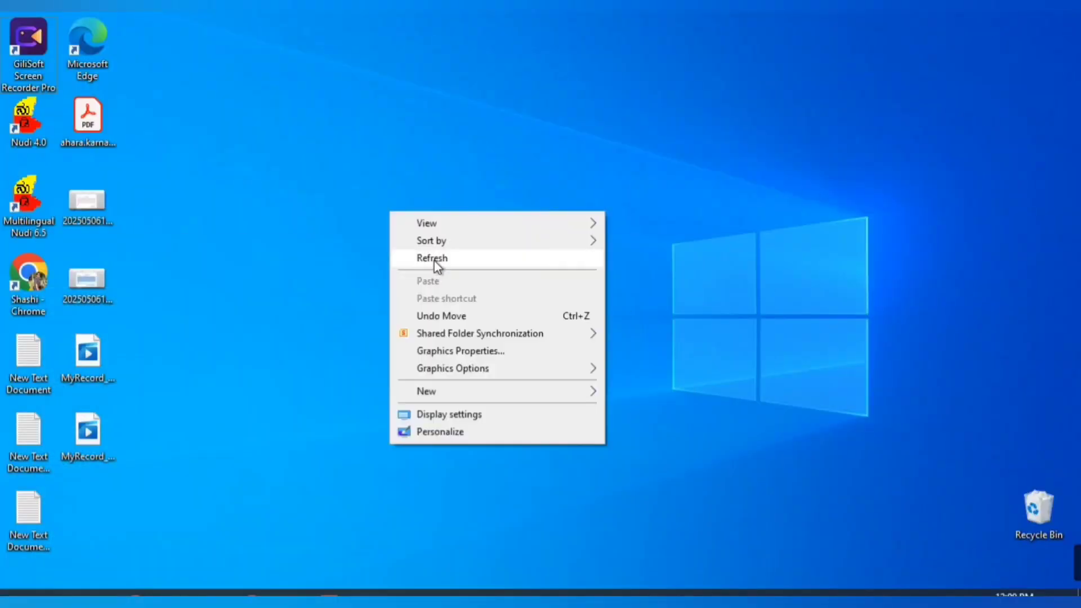
pyautogui.click(434, 261)
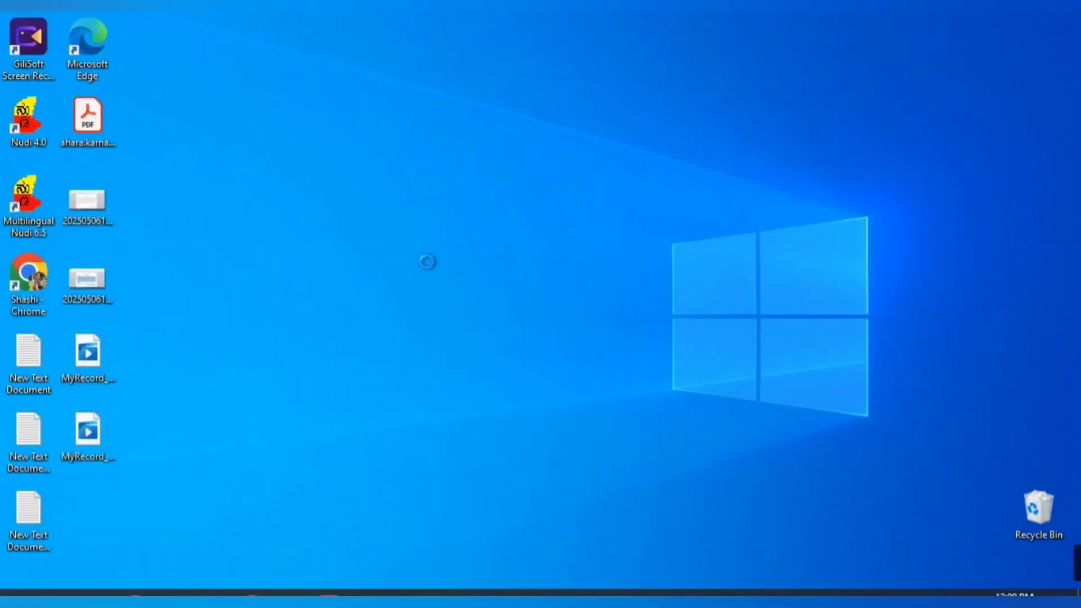
pyautogui.rightClick(430, 261)
pyautogui.click(437, 274)
pyautogui.rightClick(457, 242)
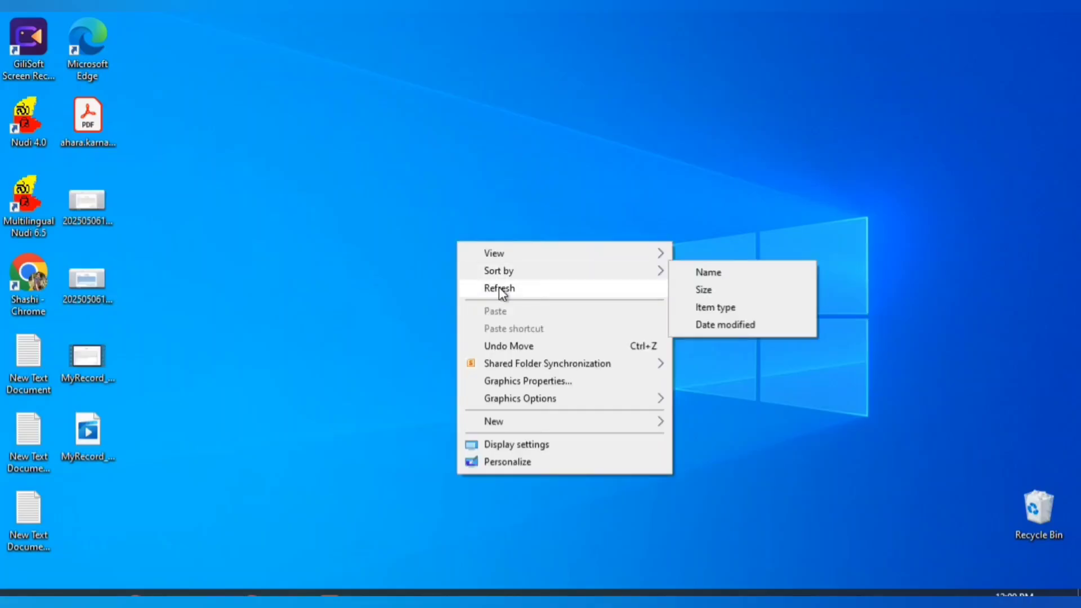
pyautogui.click(499, 288)
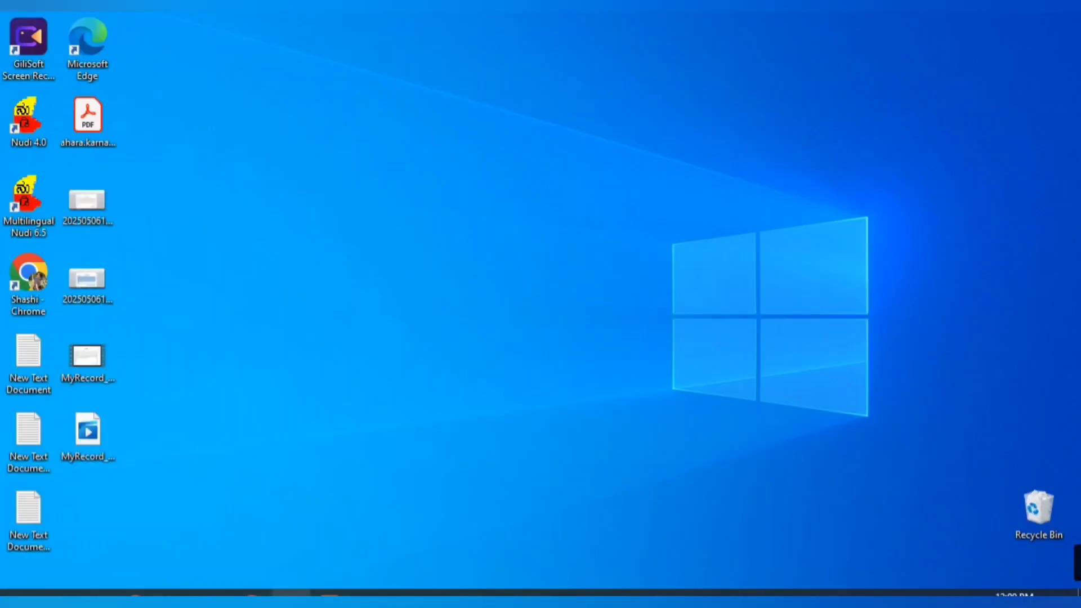
pyautogui.click(291, 595)
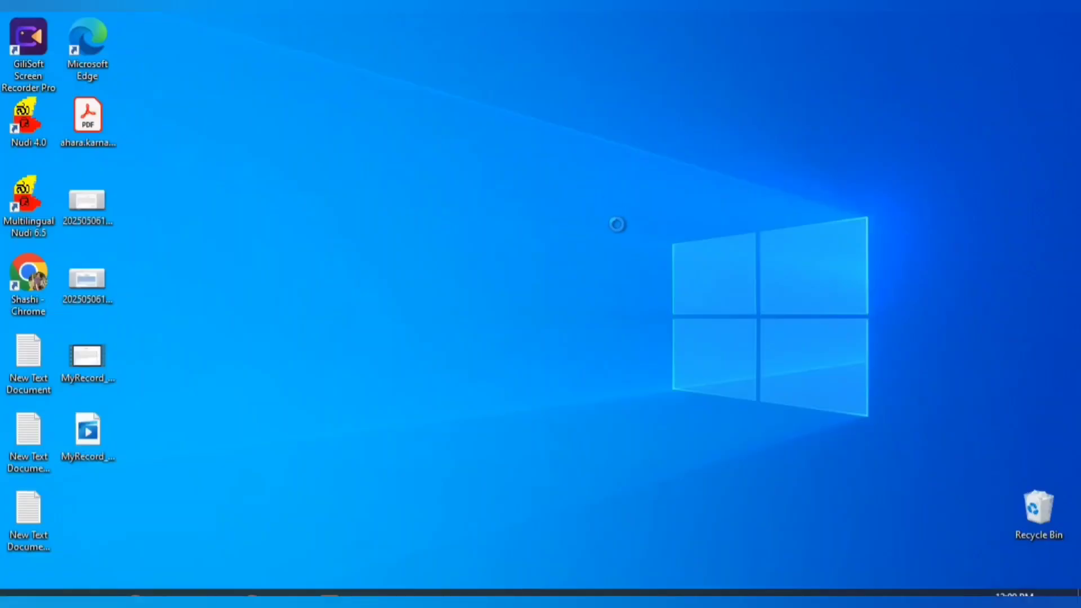
# Create a new Microsoft Word document on the desktop with the default name, open it and dismiss the Office activation wizard
pyautogui.rightClick(577, 179)
pyautogui.moveTo(651, 361)
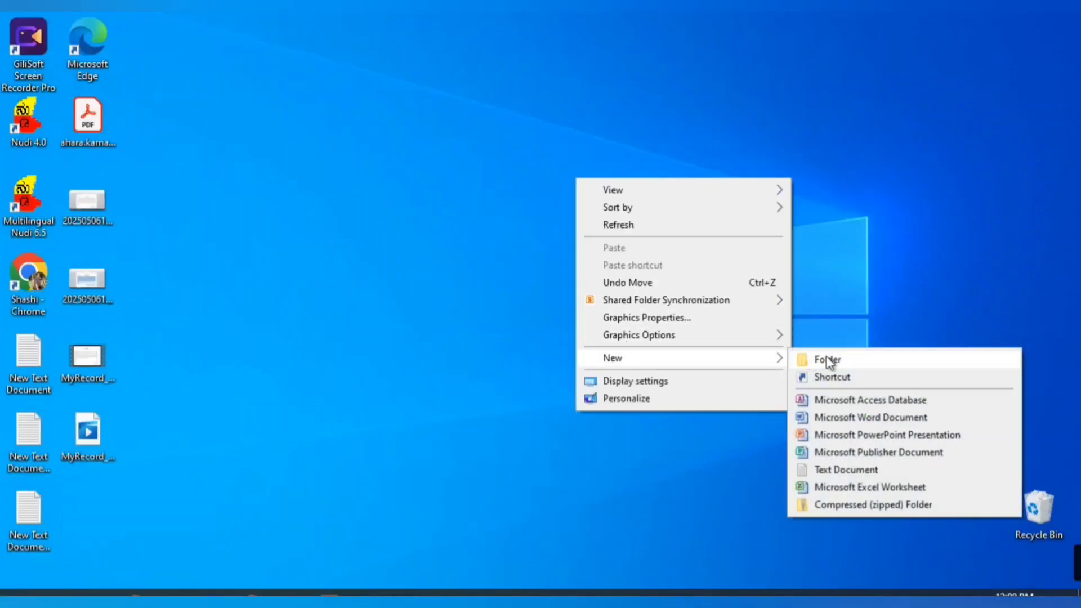
pyautogui.click(842, 419)
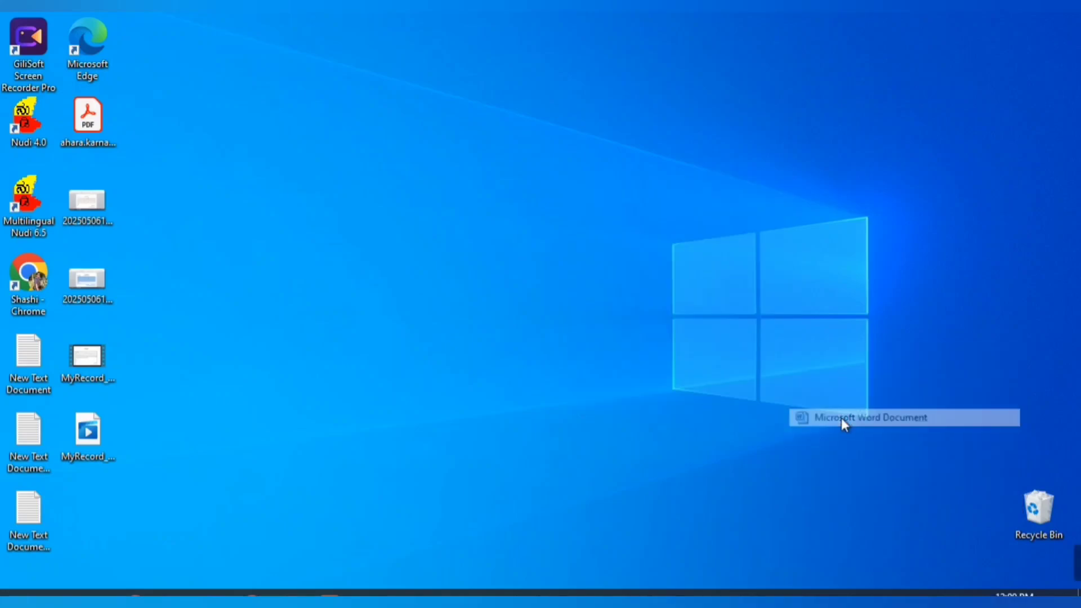
pyautogui.press('Return')
pyautogui.doubleClick(628, 211)
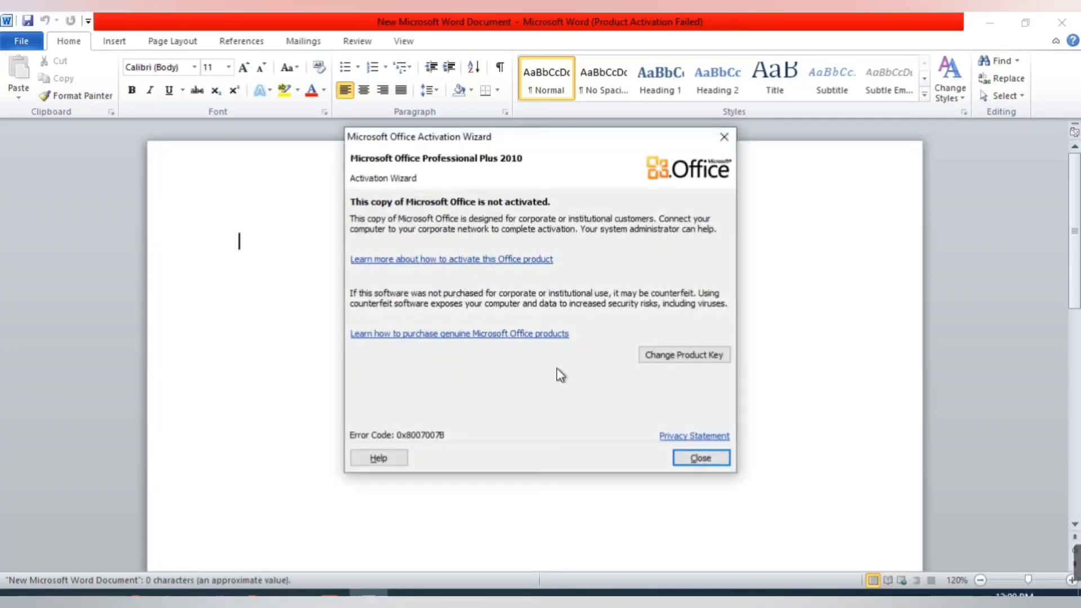
pyautogui.click(698, 456)
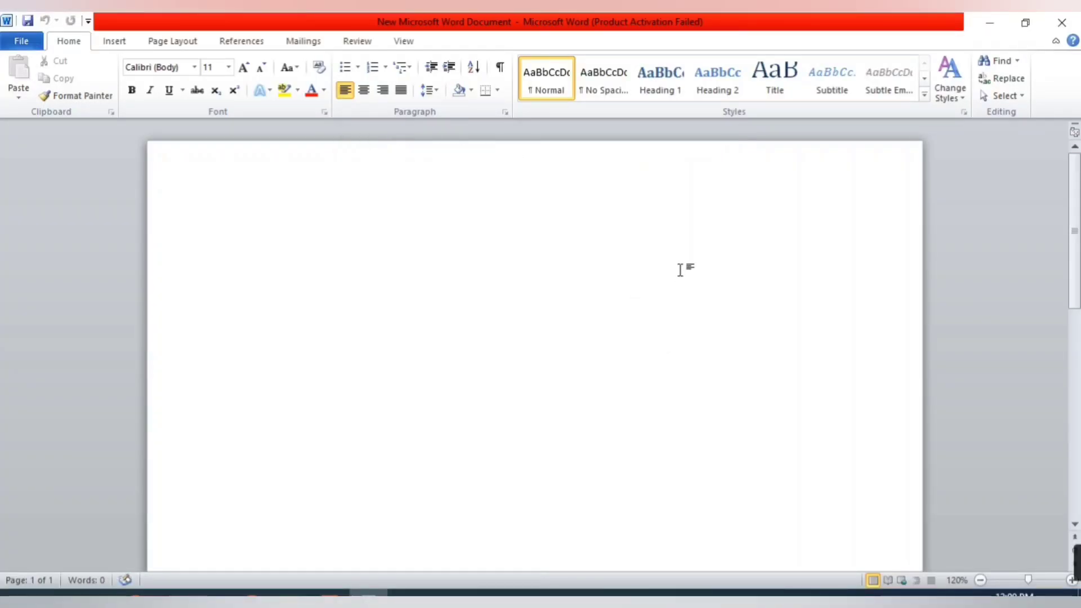
pyautogui.click(995, 23)
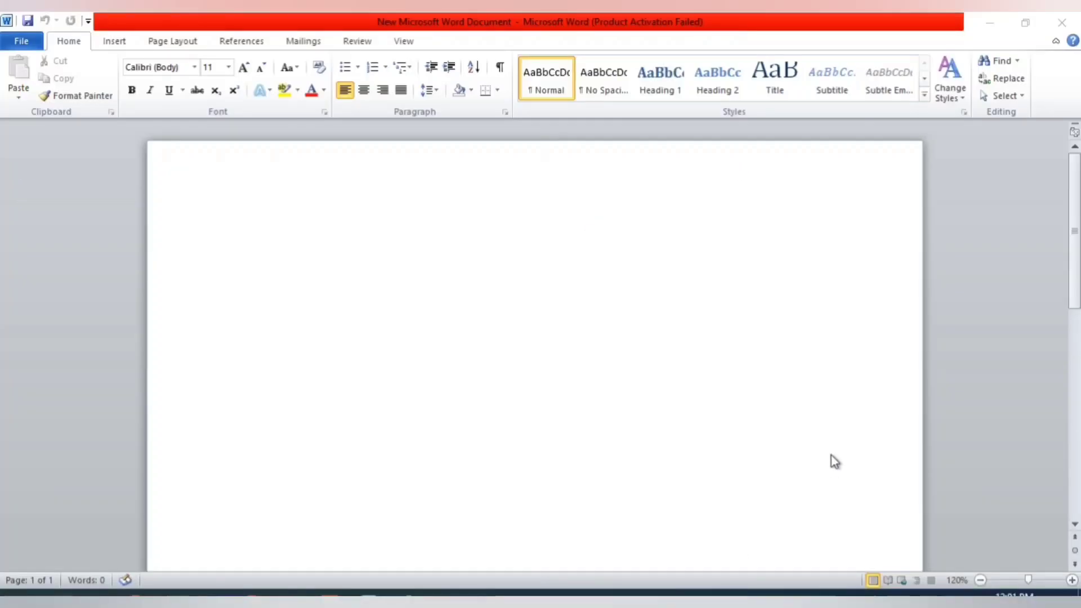
pyautogui.click(831, 454)
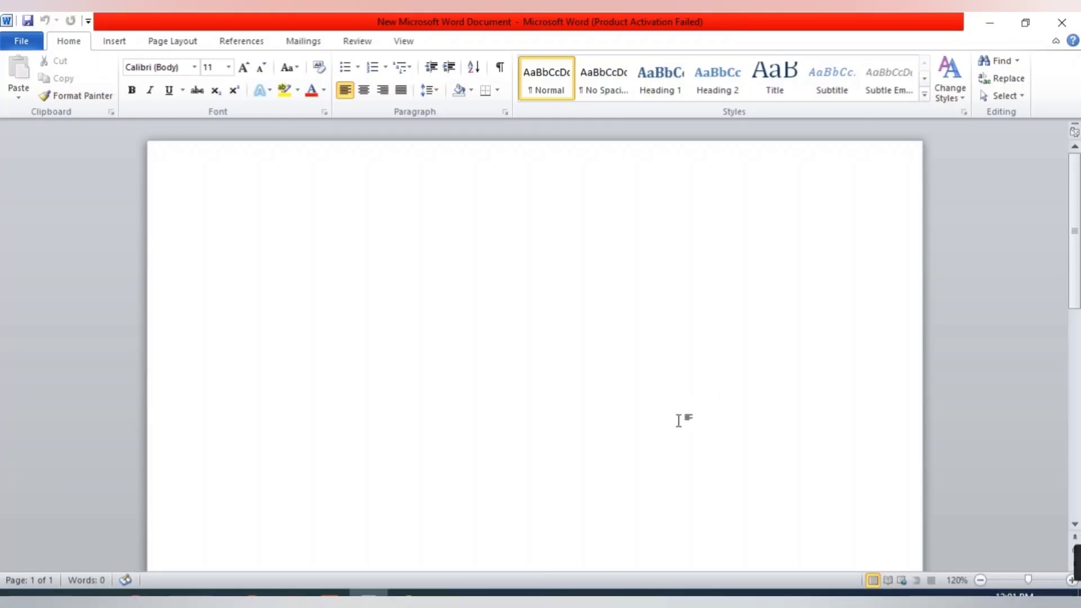
# Minimize the blank Word document, switch to iLovePDF in the browser and open its PDF to JPG converter
pyautogui.click(990, 22)
pyautogui.rightClick(414, 321)
pyautogui.click(415, 319)
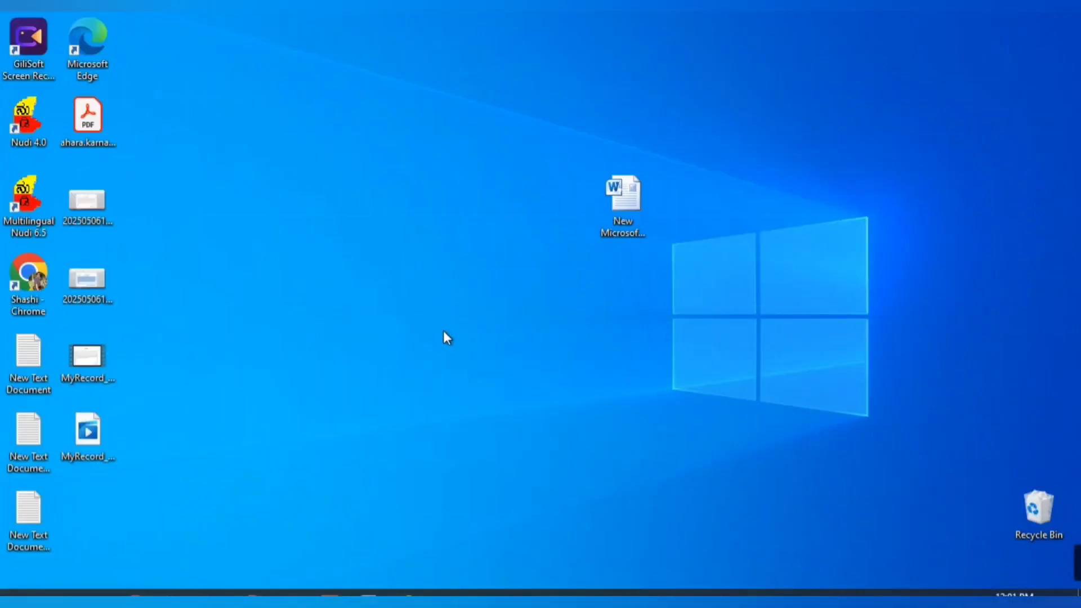
pyautogui.click(252, 592)
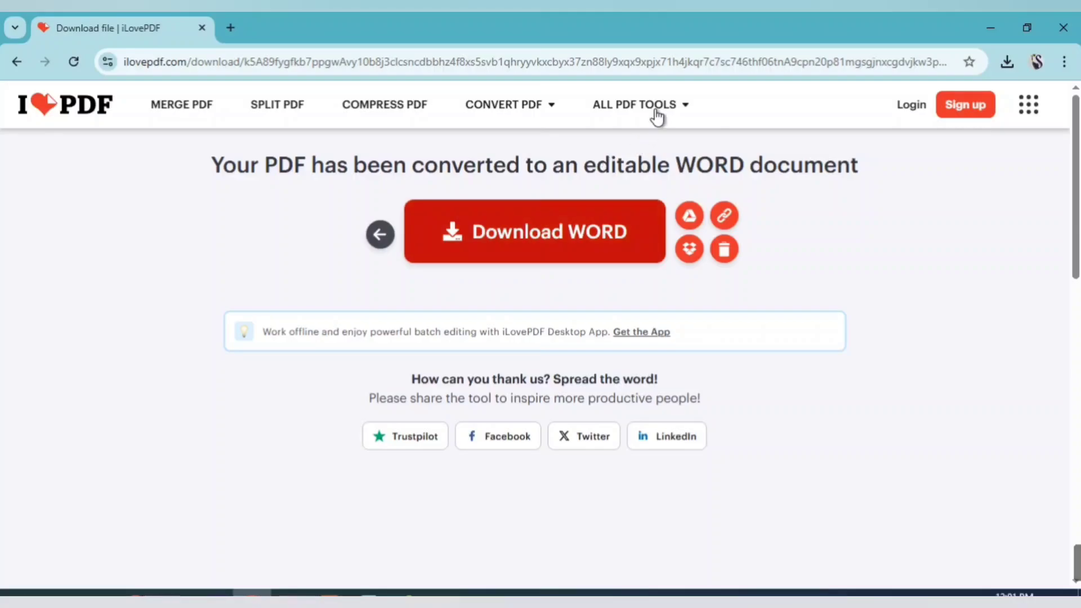
pyautogui.moveTo(656, 116)
pyautogui.click(584, 208)
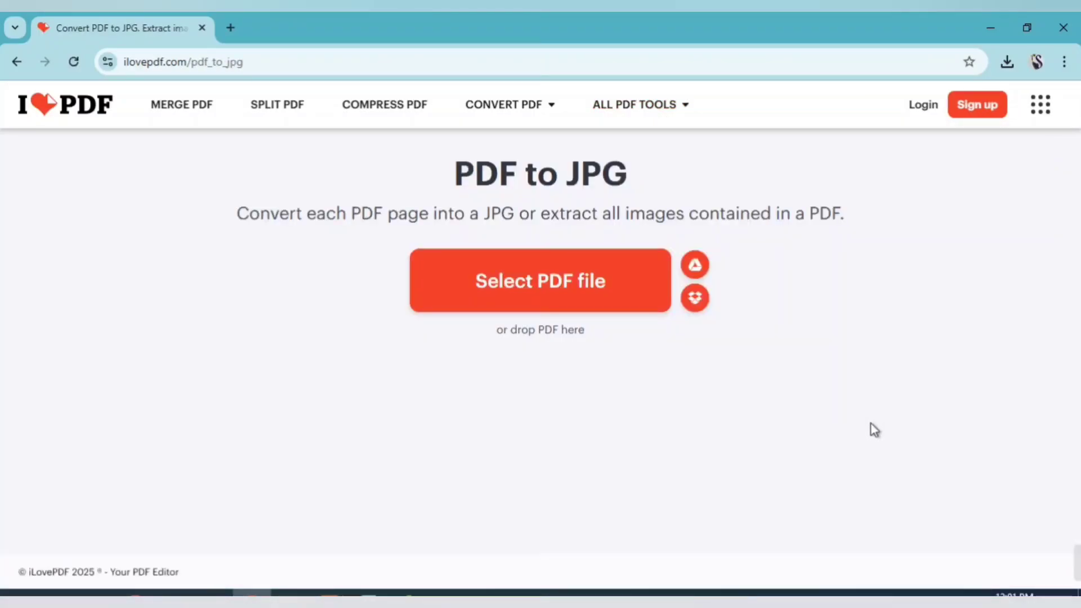
# Convert the self declaration PDF from New Volume (E:) to JPG and check the image in the recent downloads
pyautogui.click(541, 282)
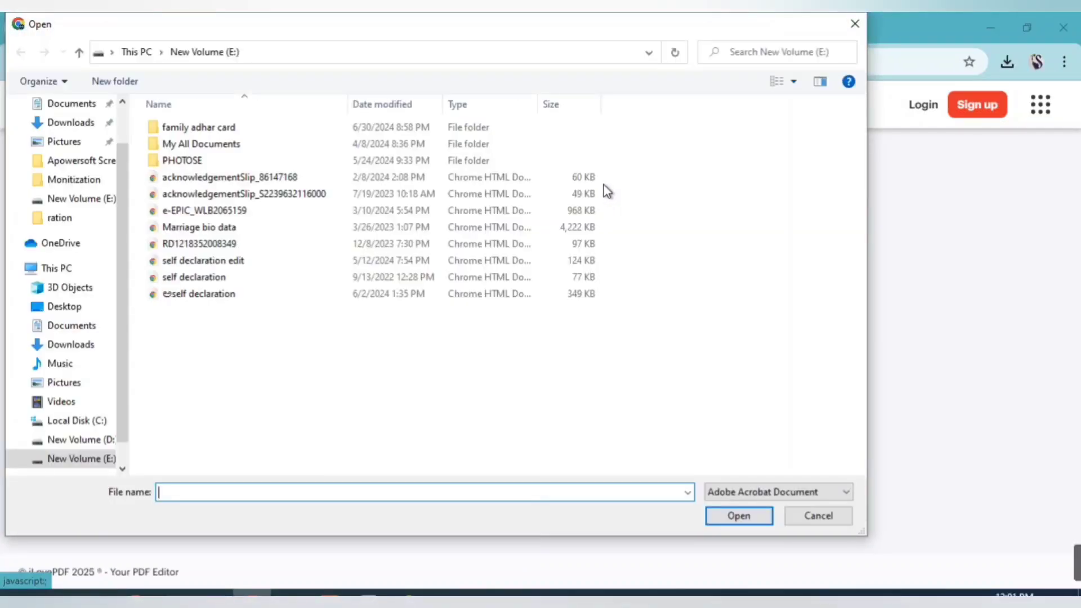
pyautogui.click(230, 276)
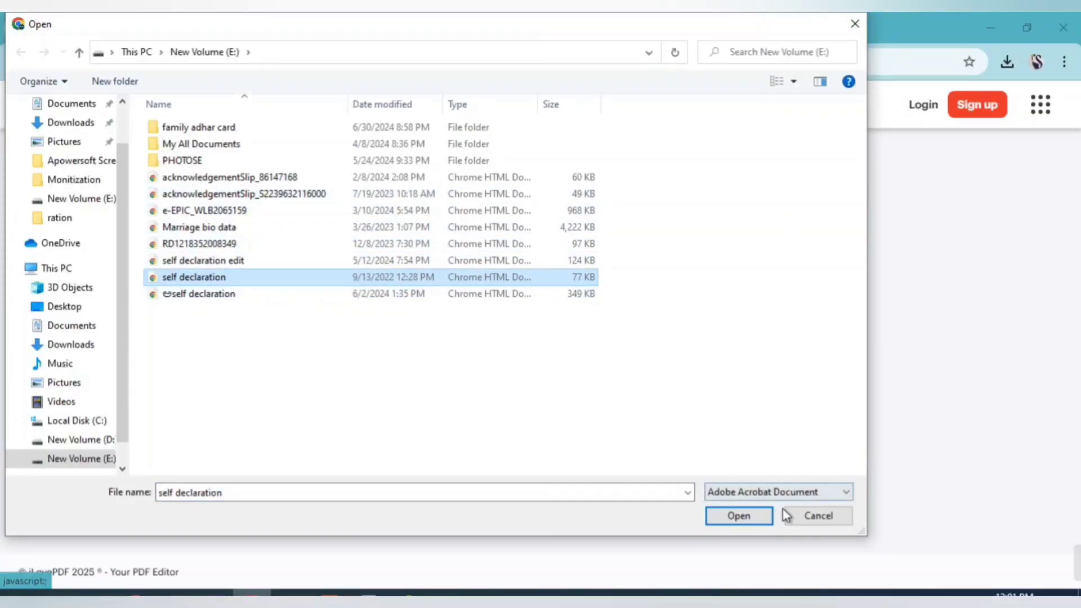
pyautogui.click(754, 516)
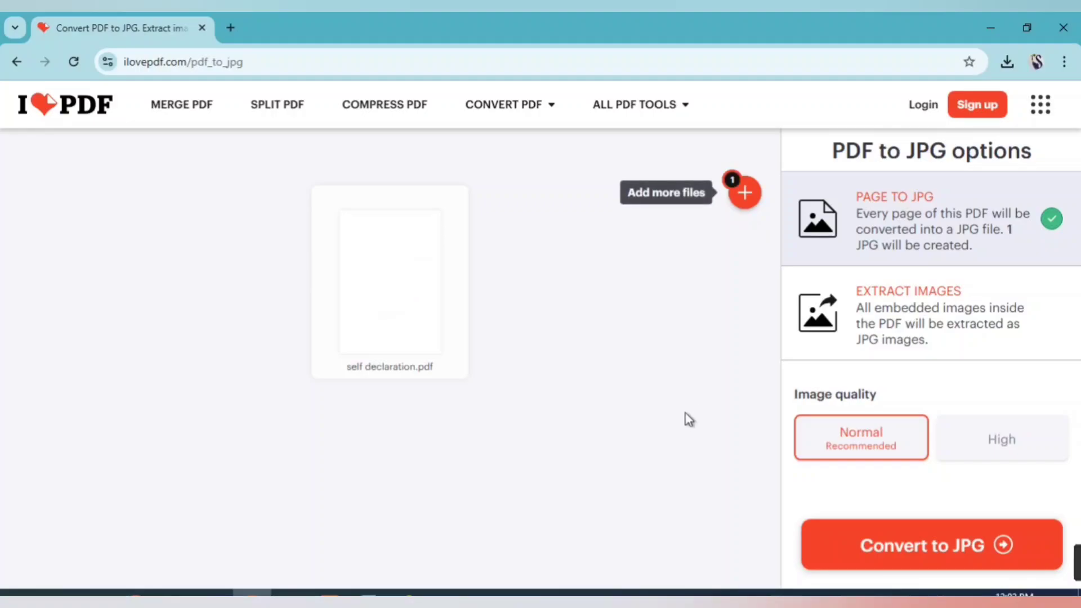
pyautogui.click(923, 543)
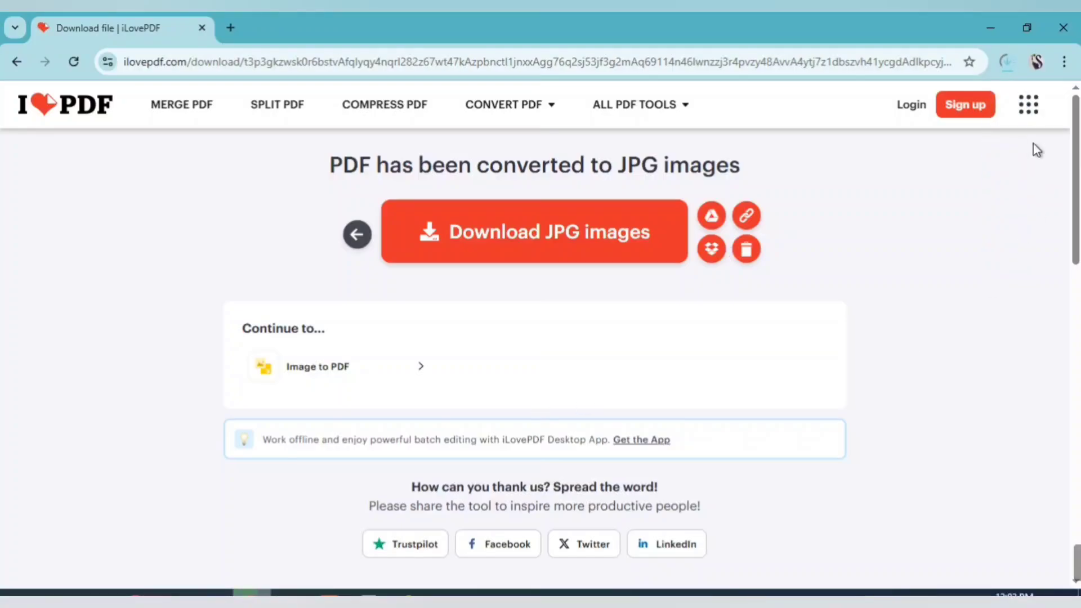
pyautogui.click(1007, 63)
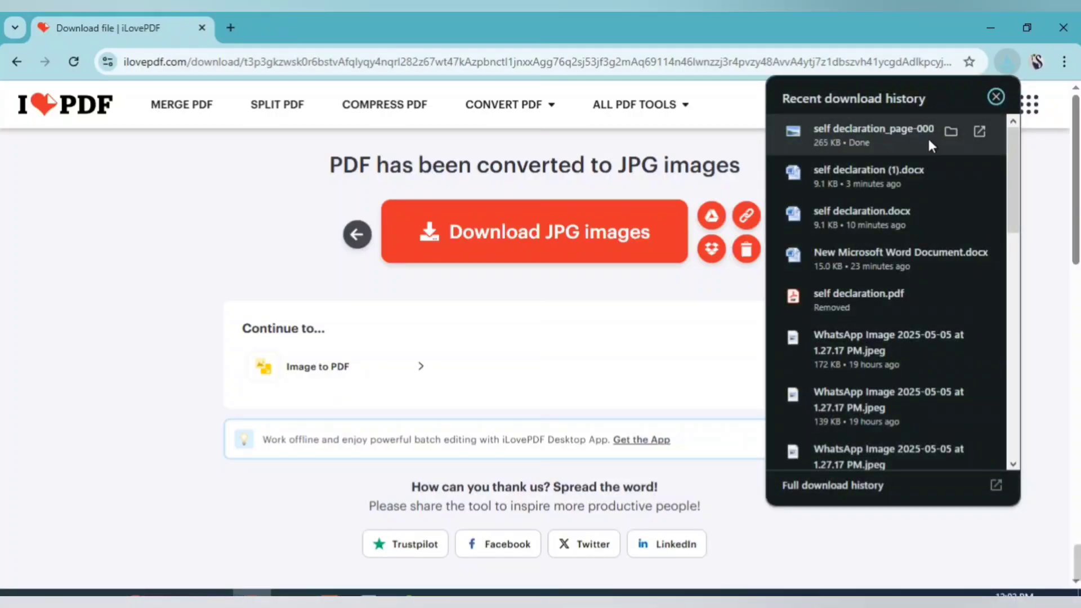
pyautogui.click(893, 25)
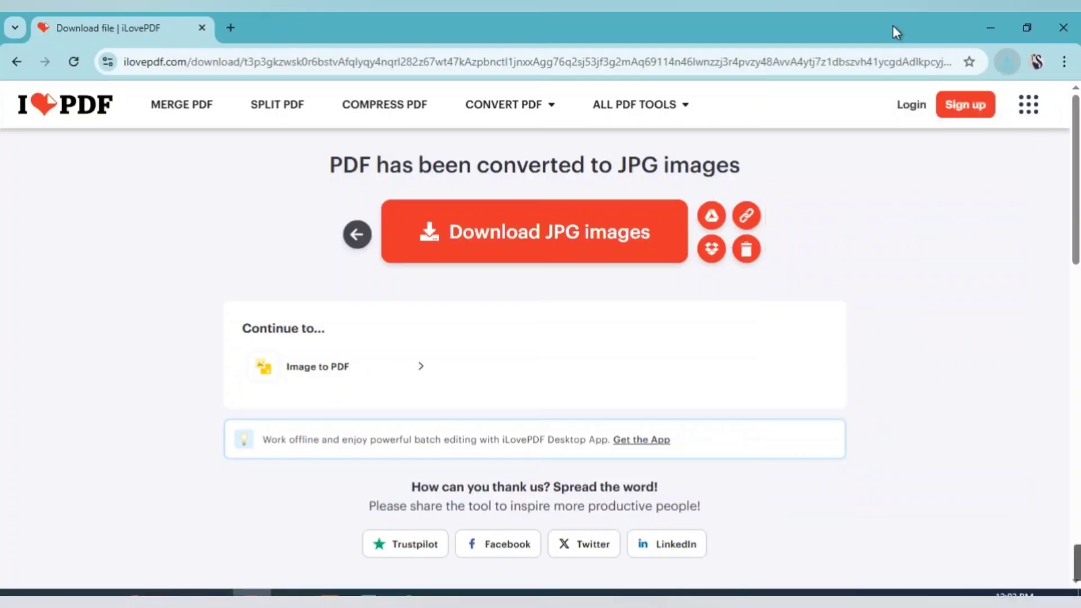
# Start a Google Lens image search in a new tab and upload self declaration_page-0001 from the Downloads folder
pyautogui.click(232, 32)
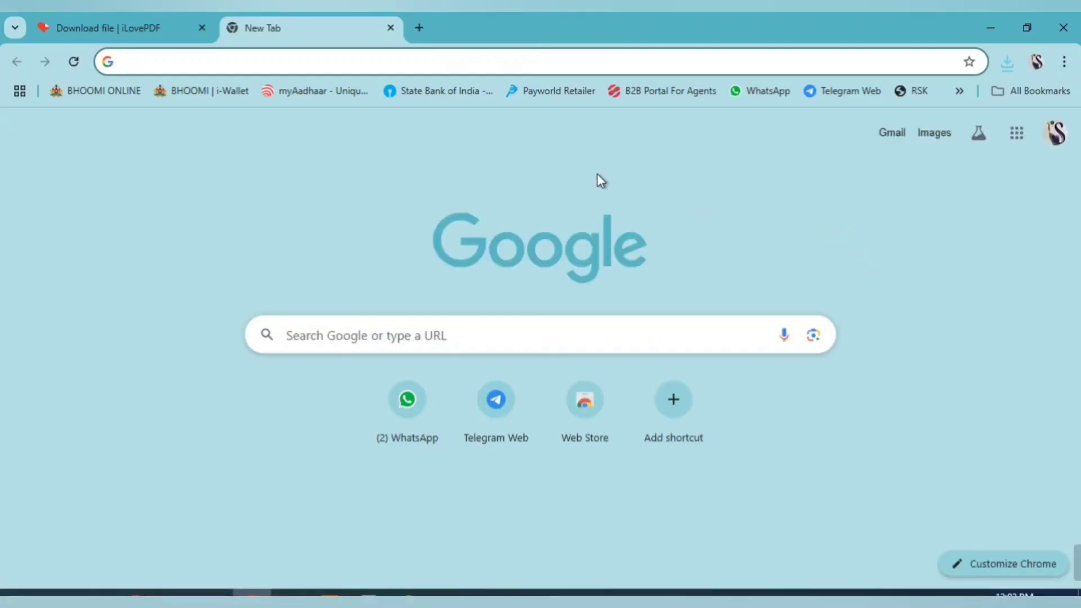
pyautogui.click(814, 338)
pyautogui.scroll(-1, 715, 377)
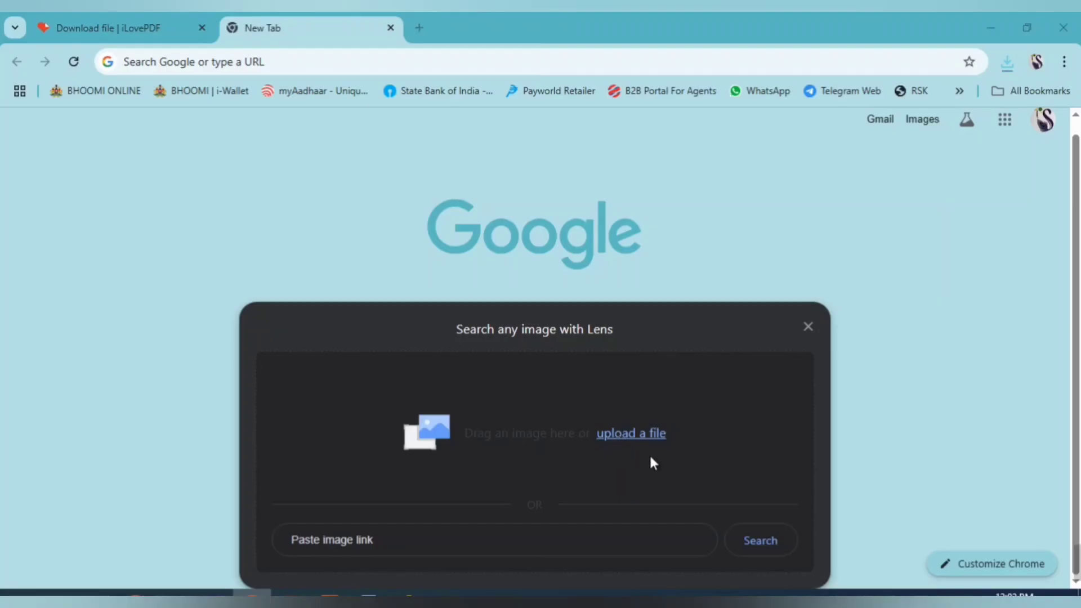
pyautogui.click(652, 434)
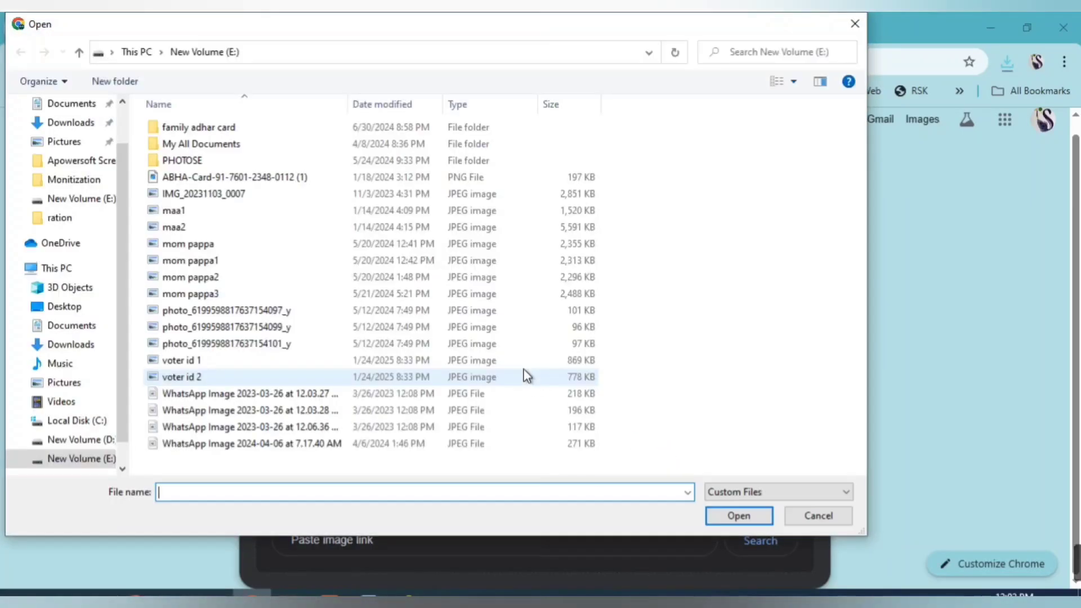
pyautogui.click(73, 122)
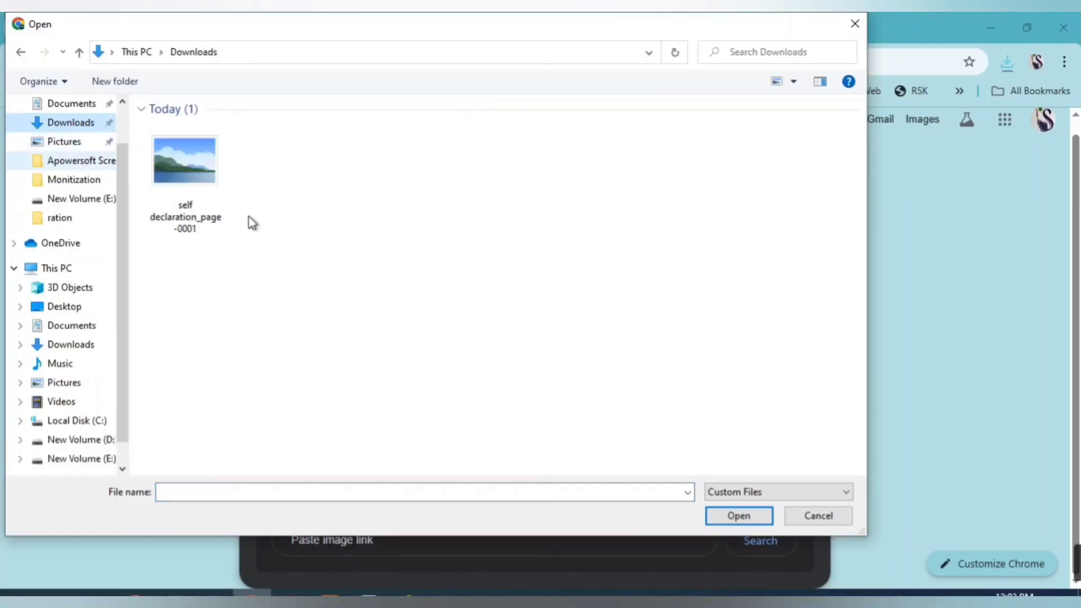
pyautogui.click(182, 172)
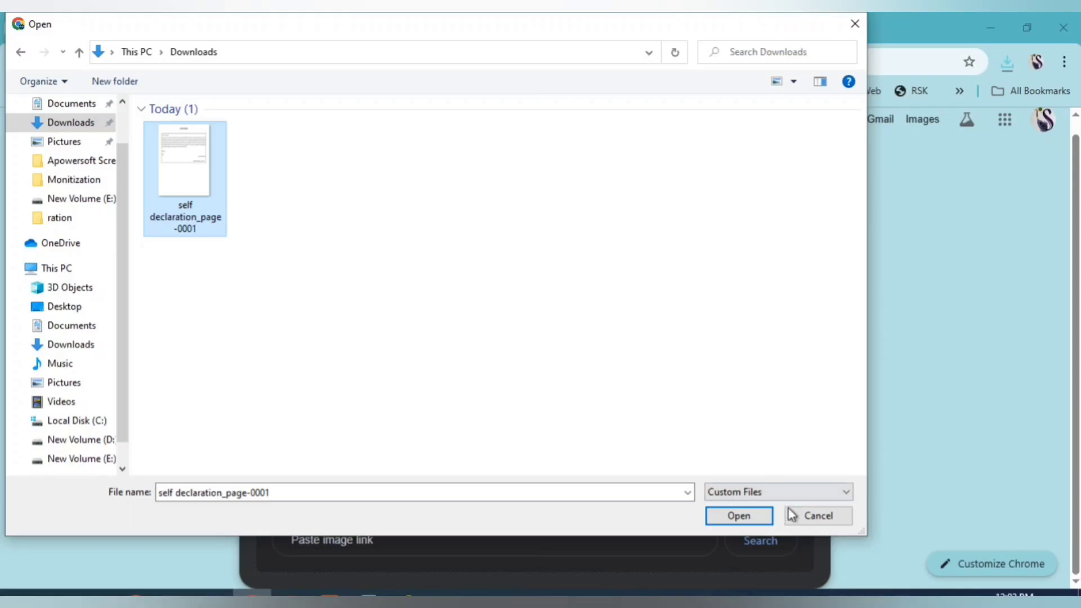
pyautogui.click(742, 516)
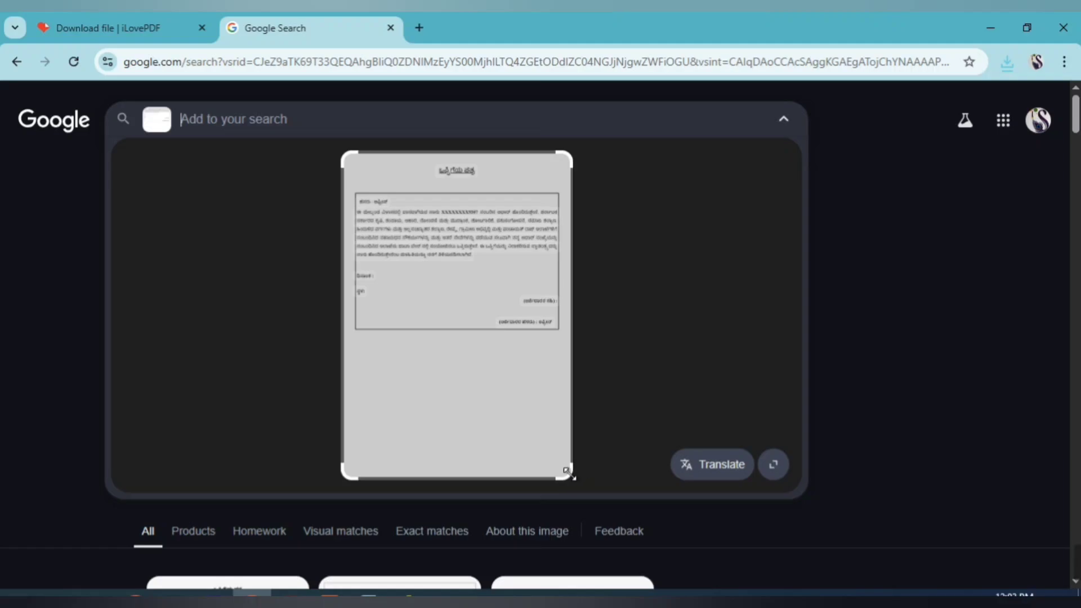
# Copy all the text recognized in the Lens image and paste it into the blank Word document
pyautogui.click(482, 237)
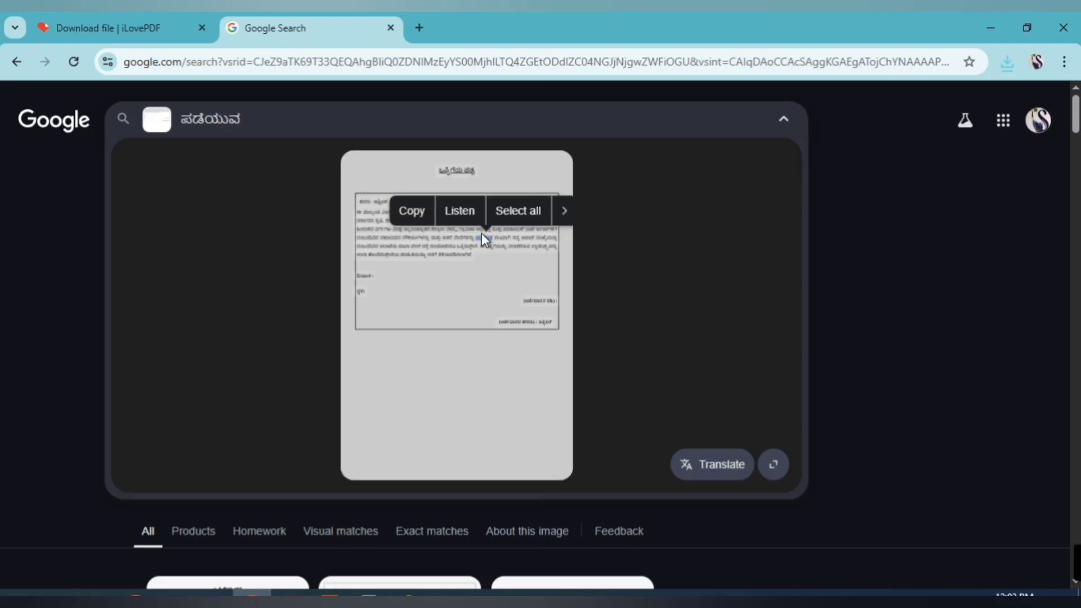
pyautogui.click(516, 219)
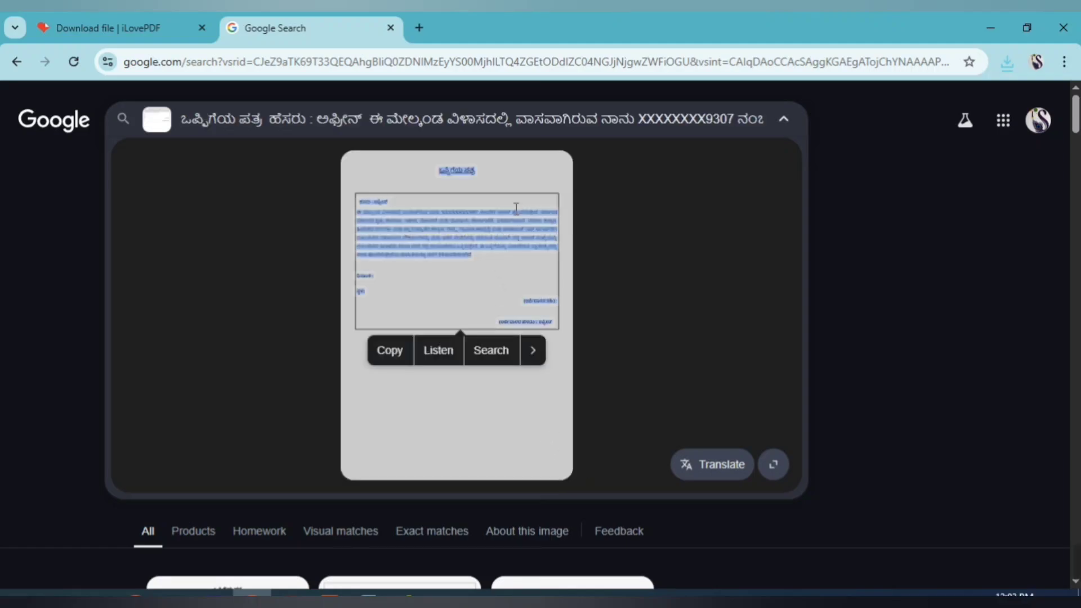
pyautogui.click(394, 352)
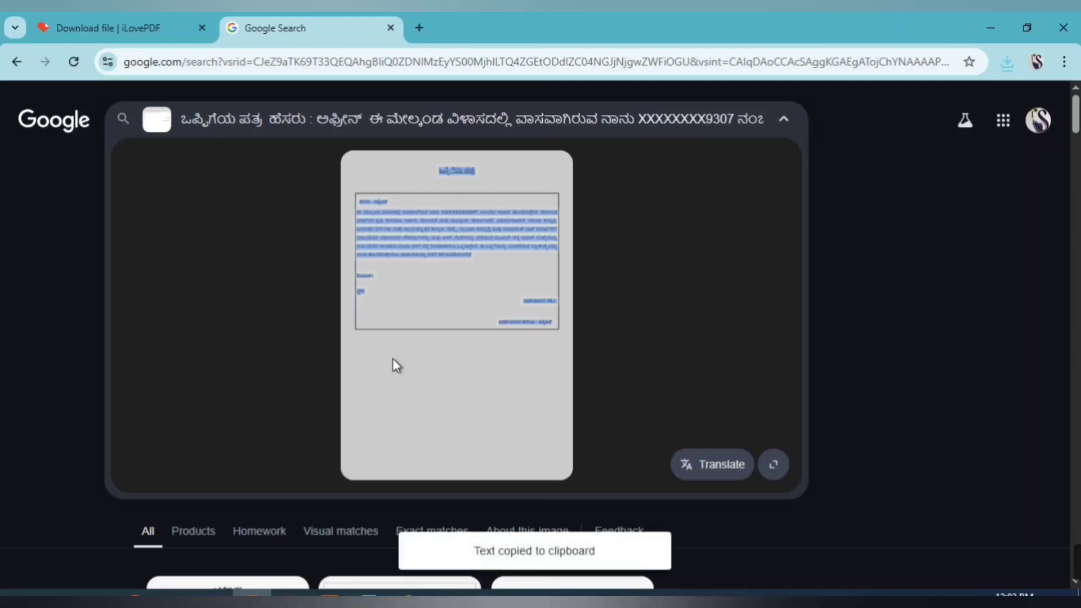
pyautogui.click(369, 593)
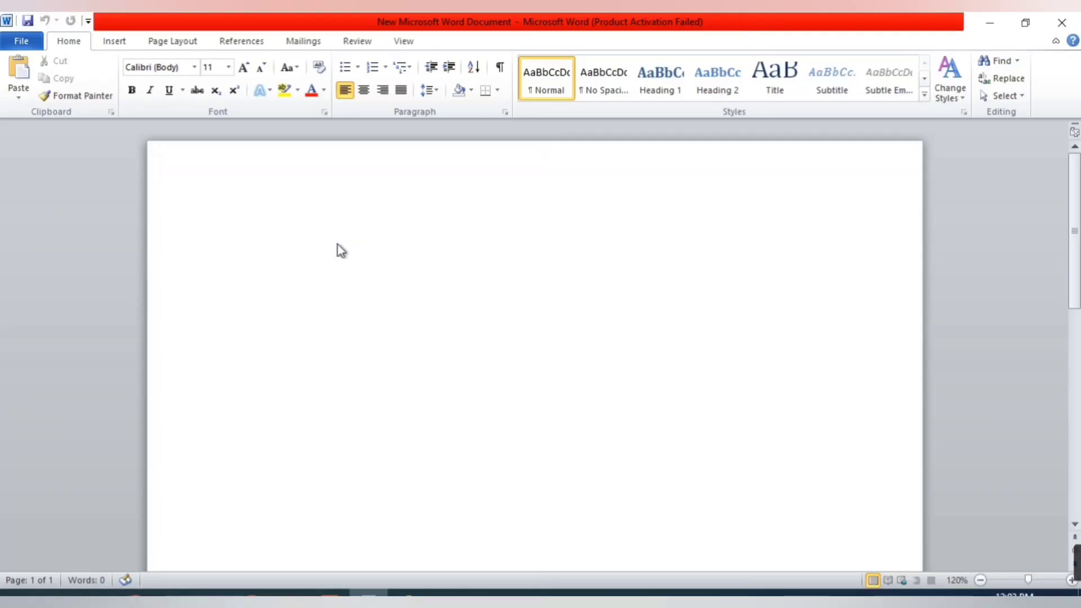
pyautogui.hotkey('ctrl', 'v')
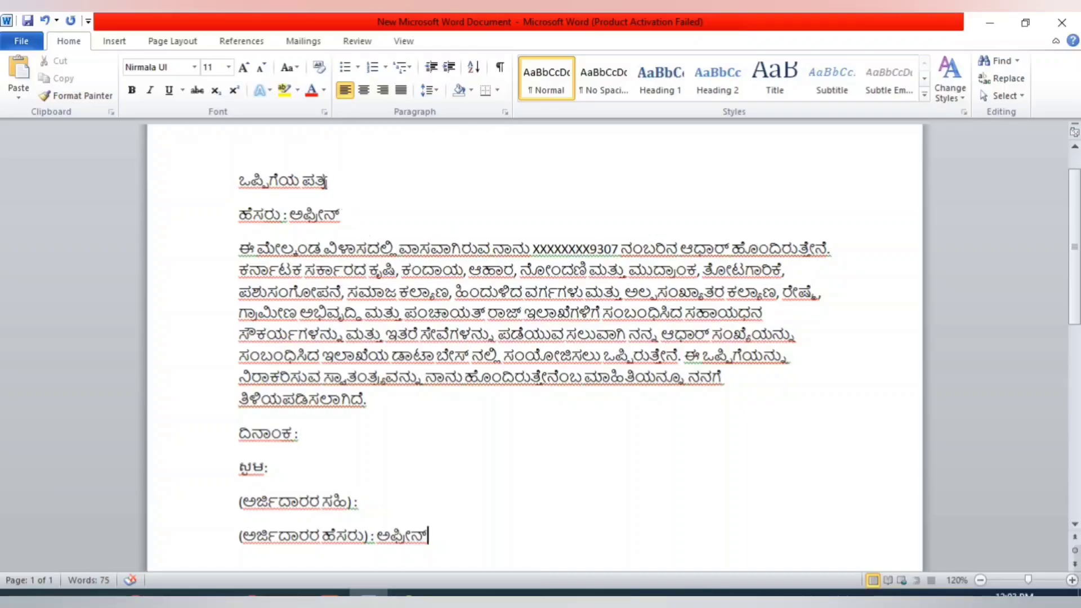
# Delete the applicant's name and the colon after ಹೆಸರು on the second line
pyautogui.click(337, 213)
pyautogui.press('BackSpace')
pyautogui.press('BackSpace')
pyautogui.press('BackSpace')
pyautogui.press('BackSpace')
pyautogui.press('BackSpace')
pyautogui.press('BackSpace')
pyautogui.press('BackSpace')
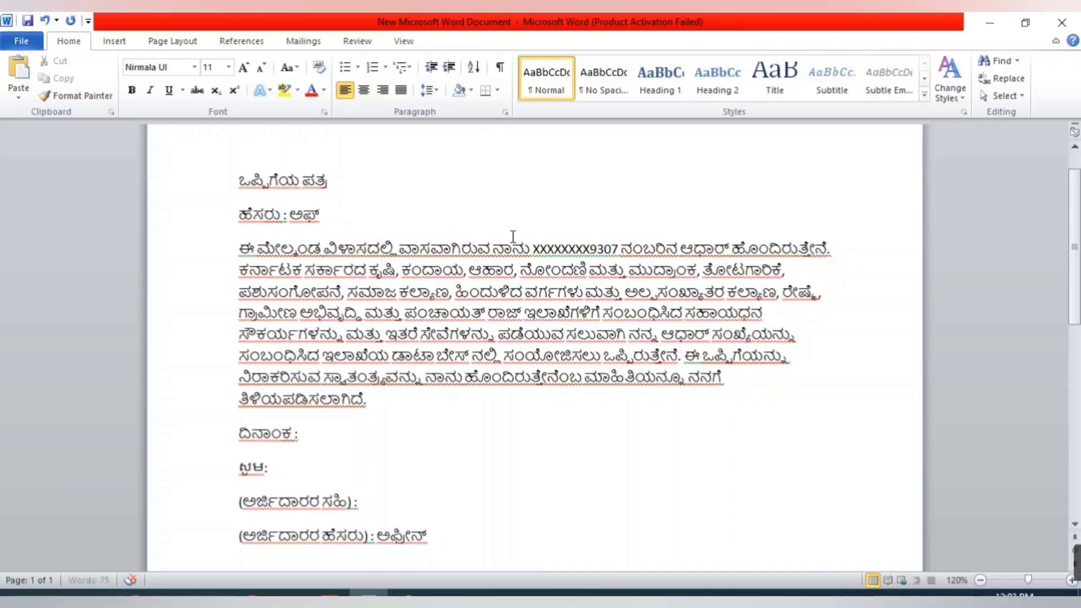
pyautogui.press('BackSpace')
pyautogui.press('BackSpace')
# Delete some characters of the word ನೋಂದಣಿ and the last four digits of the masked Aadhaar number in the paragraph
pyautogui.click(563, 269)
pyautogui.press('BackSpace')
pyautogui.press('BackSpace')
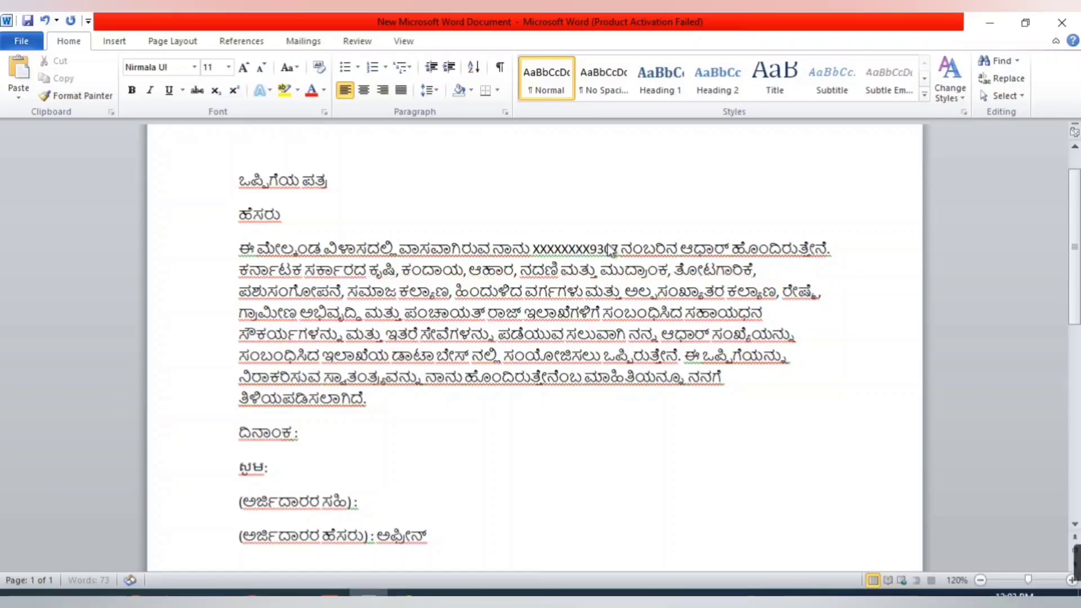
pyautogui.click(619, 247)
pyautogui.press('BackSpace')
pyautogui.press('BackSpace')
pyautogui.press('BackSpace')
pyautogui.press('BackSpace')
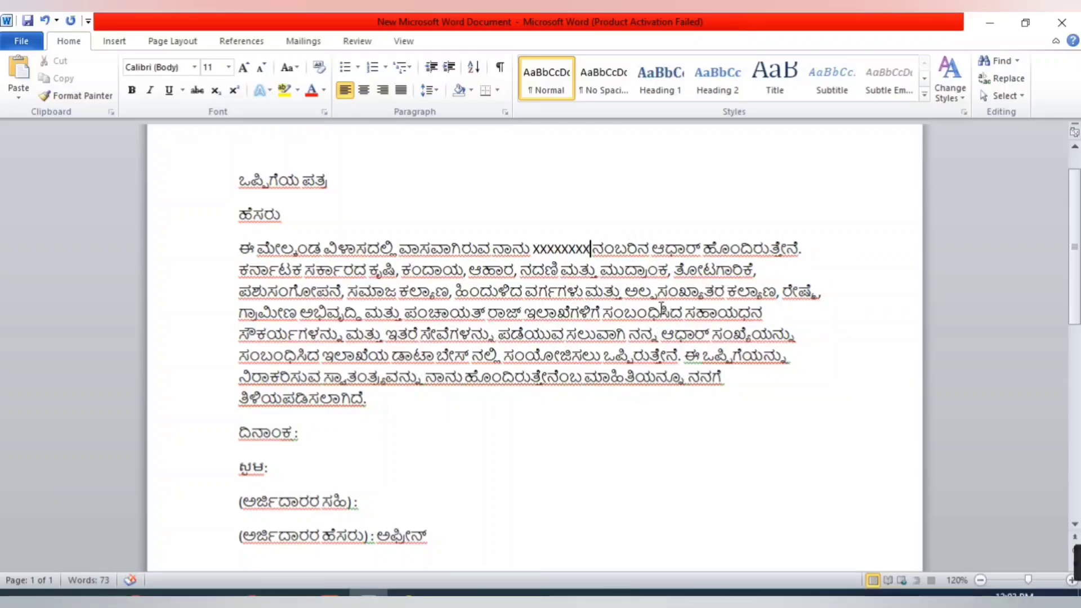
# Select the entire pasted Kannada text and delete it from the document
pyautogui.moveTo(239, 179); pyautogui.dragTo(535, 545)
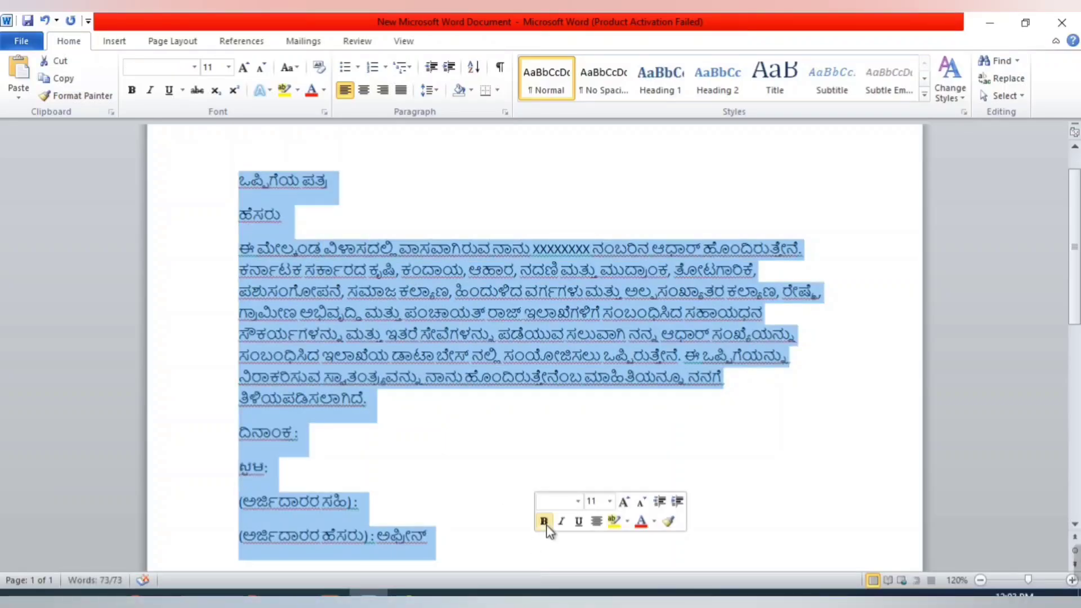
pyautogui.click(521, 504)
pyautogui.press('Delete')
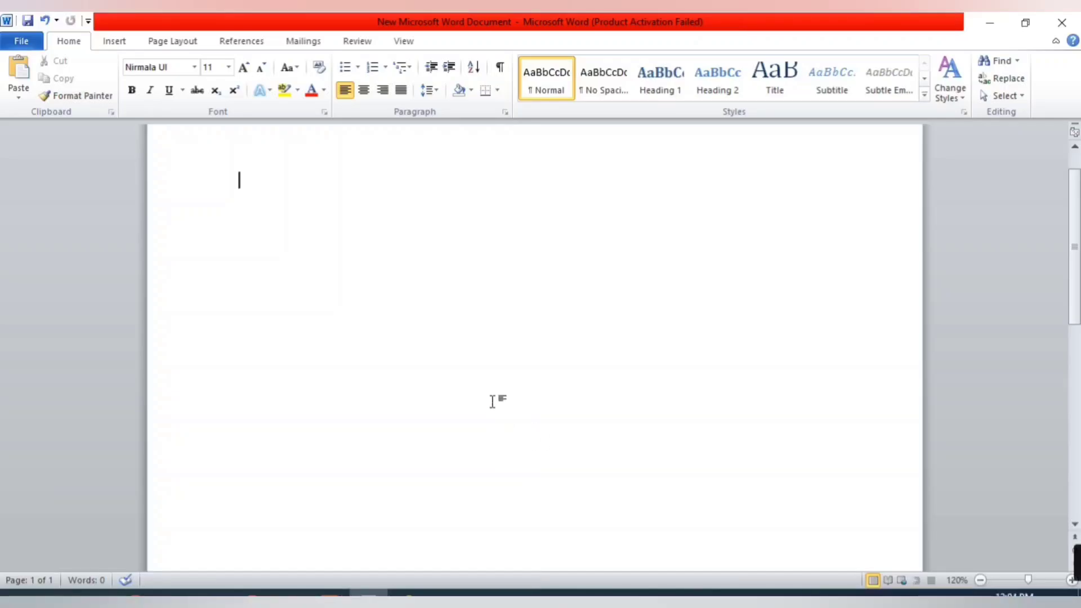
# Copy all the text of self declaration.pdf from the PDF reader and paste it into the empty Word document
pyautogui.moveTo(291, 593)
pyautogui.click(290, 544)
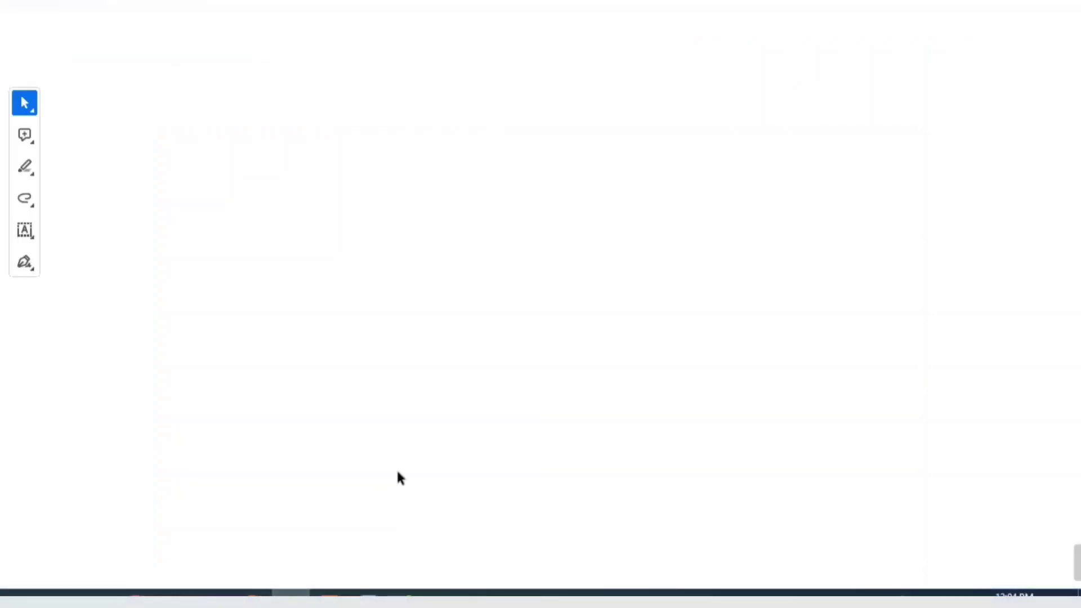
pyautogui.moveTo(449, 105); pyautogui.dragTo(798, 583)
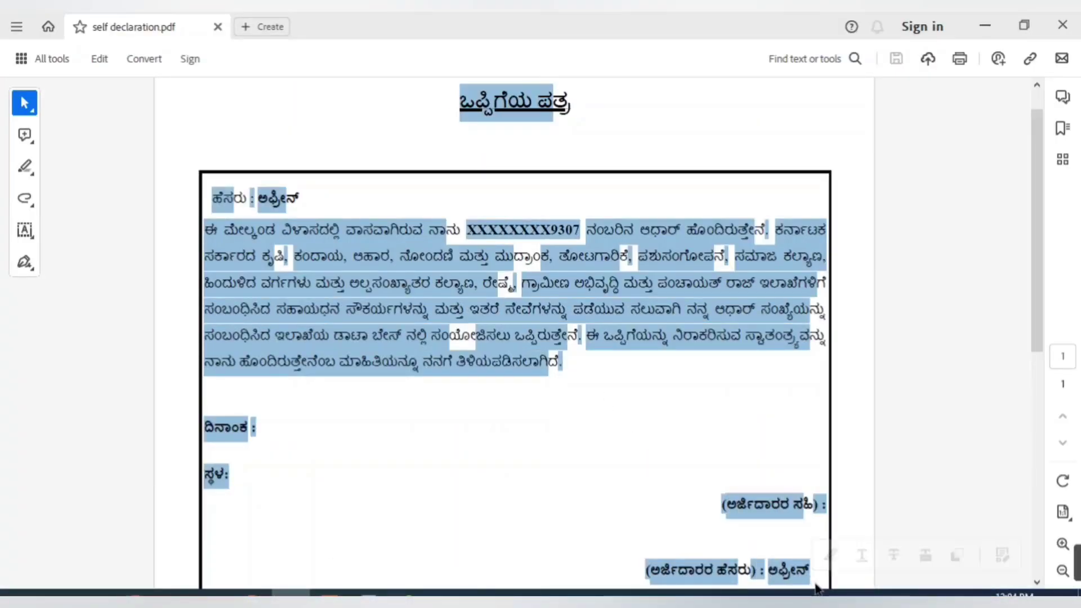
pyautogui.click(333, 588)
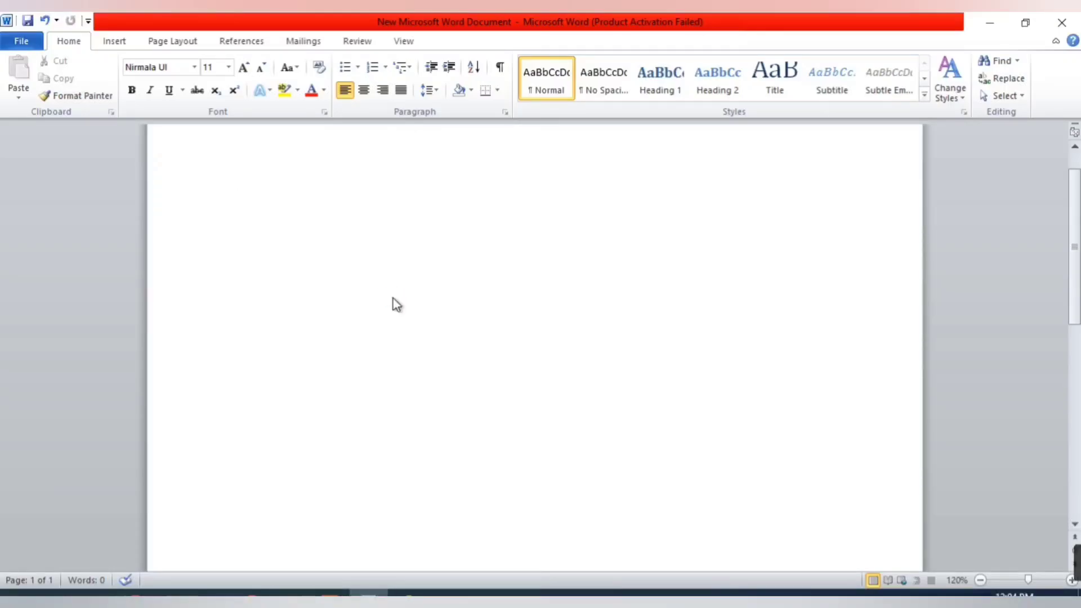
pyautogui.hotkey('ctrl', 'v')
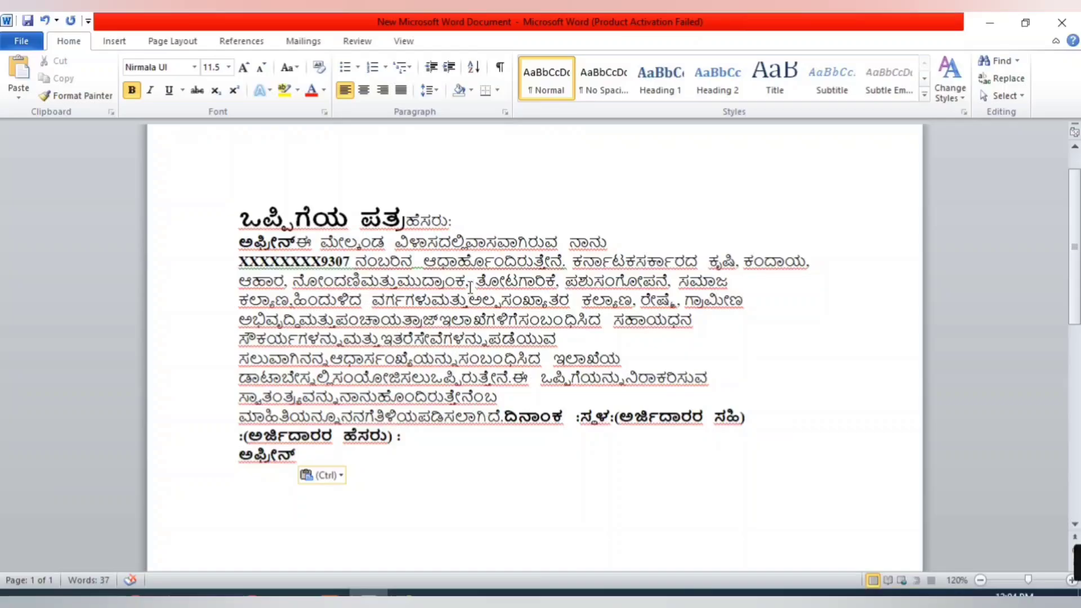
# Separate the heading ಒಪ್ಪಿಗೆಯ ಪತ್ರ from the ಹೆಸರು: text with two paragraph breaks
pyautogui.click(406, 218)
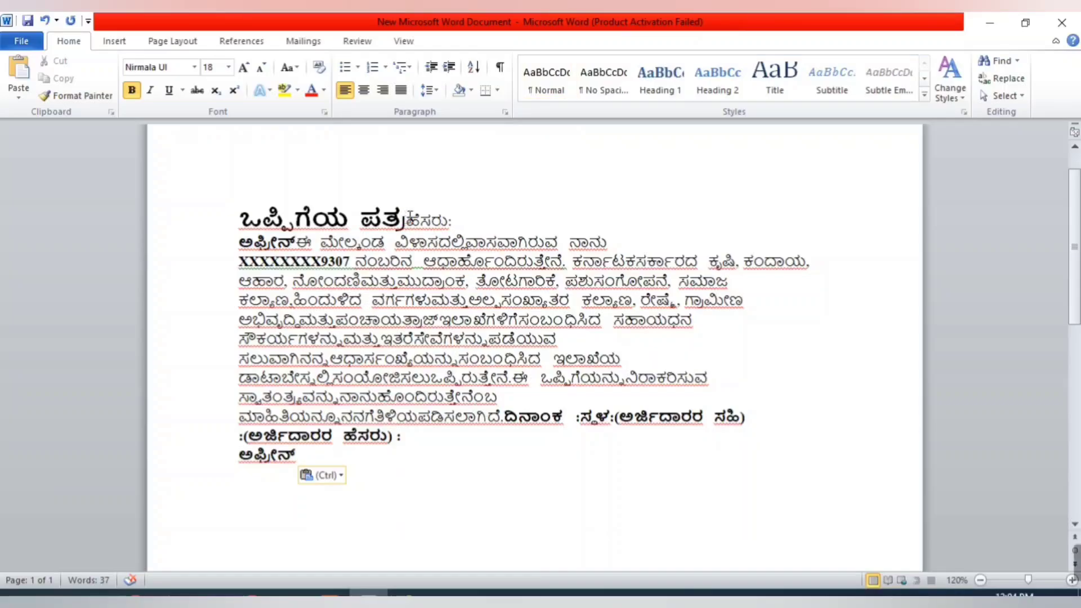
pyautogui.press('Return')
pyautogui.press('Return')
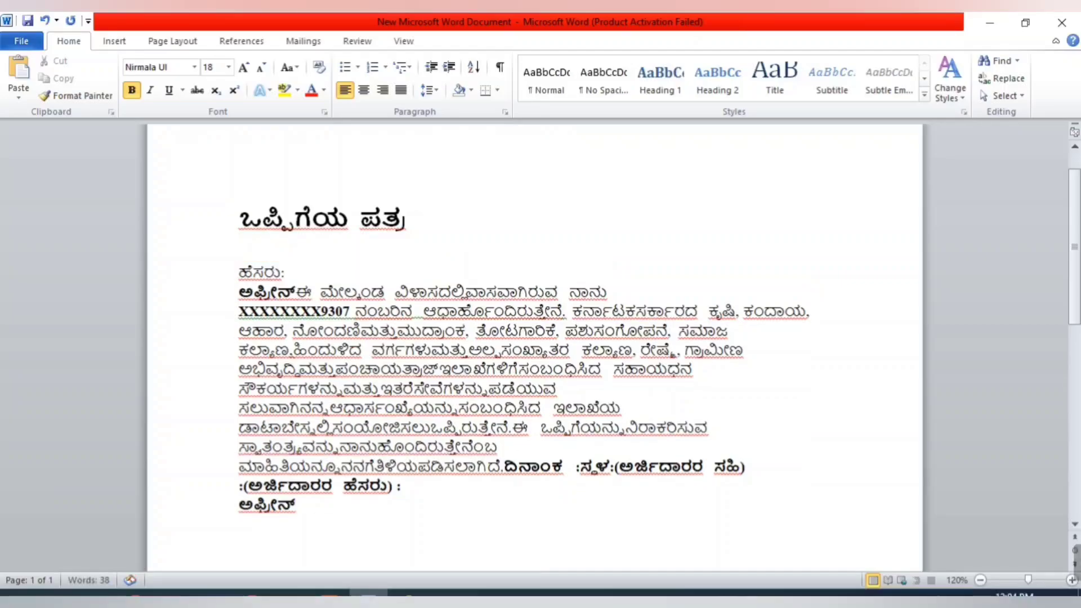
# Bring the applicant's name up onto the ಹೆಸರು: line with a space before it, and place the cursor after the name
pyautogui.click(285, 276)
pyautogui.click(471, 287)
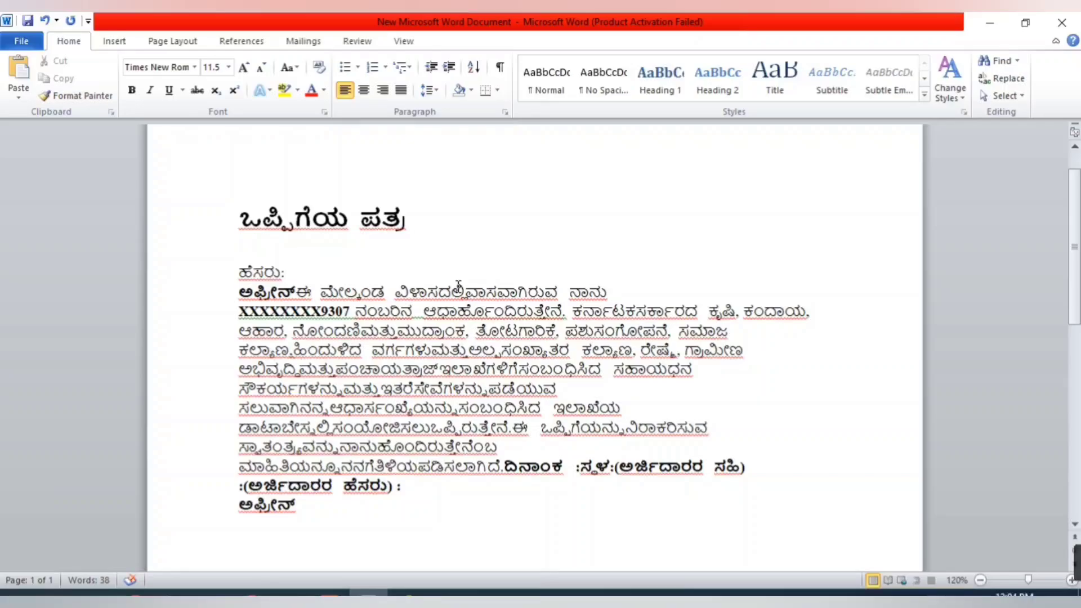
pyautogui.press('Right')
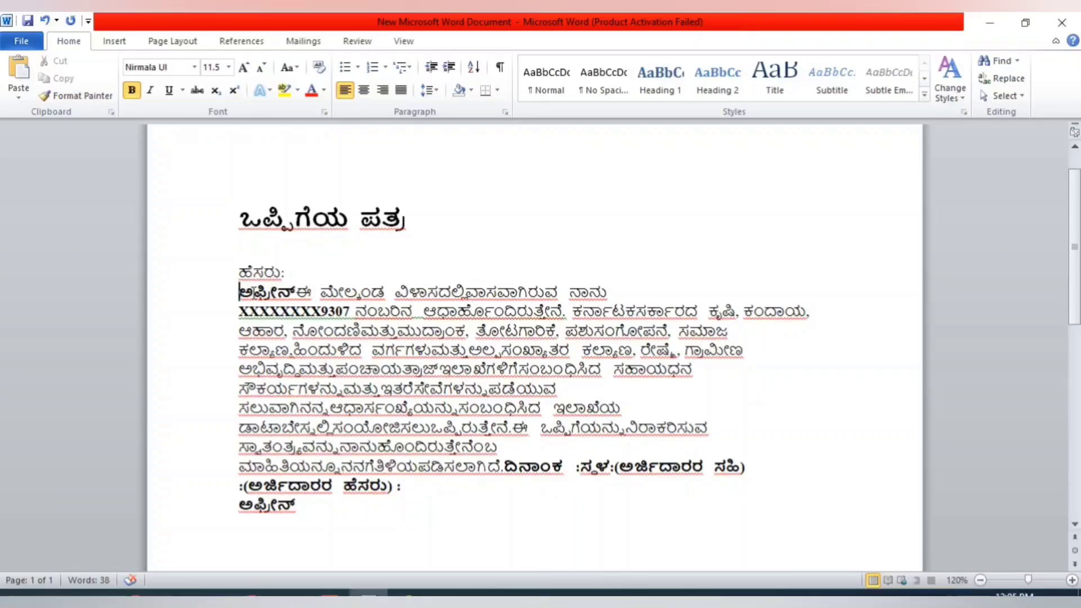
pyautogui.press('BackSpace')
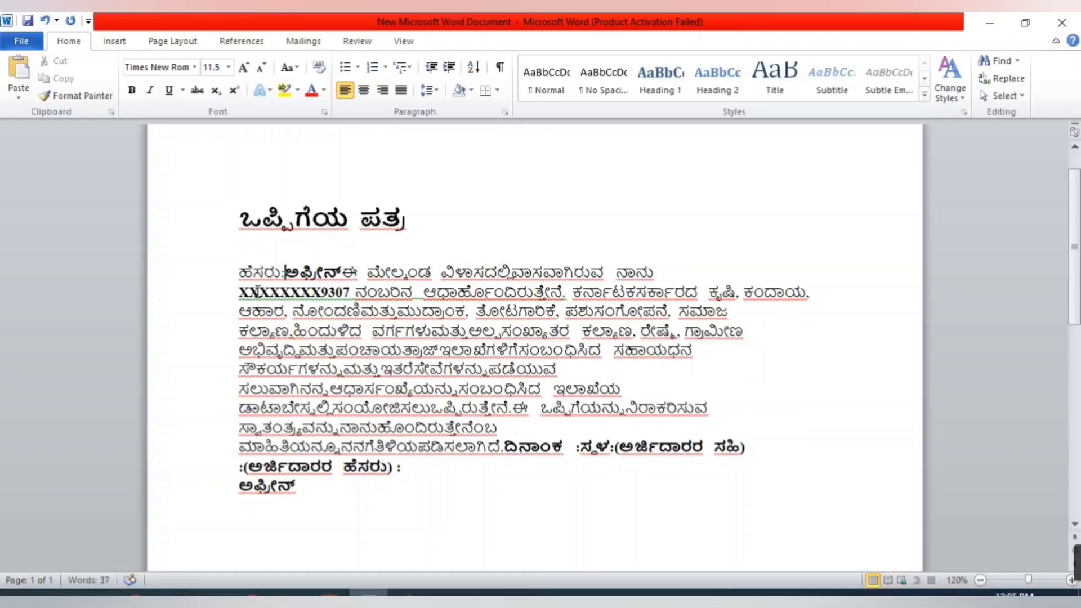
pyautogui.click(348, 277)
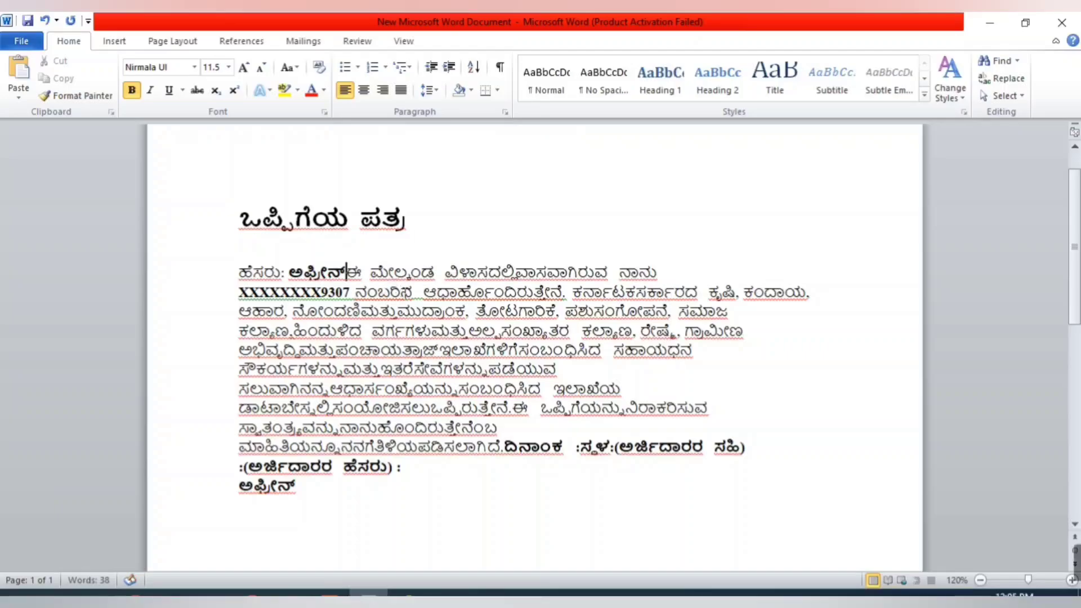
# Move the body text starting with ಈ two paragraph breaks below the ಹೆಸರು: line and check the layout against self declaration.pdf
pyautogui.press('Return')
pyautogui.press('Return')
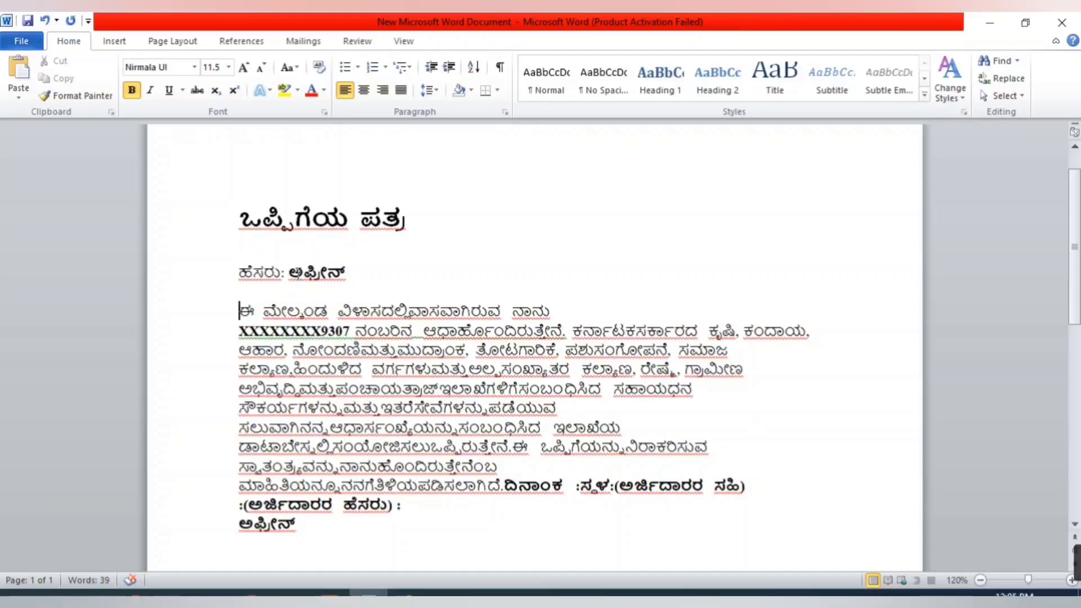
pyautogui.click(411, 408)
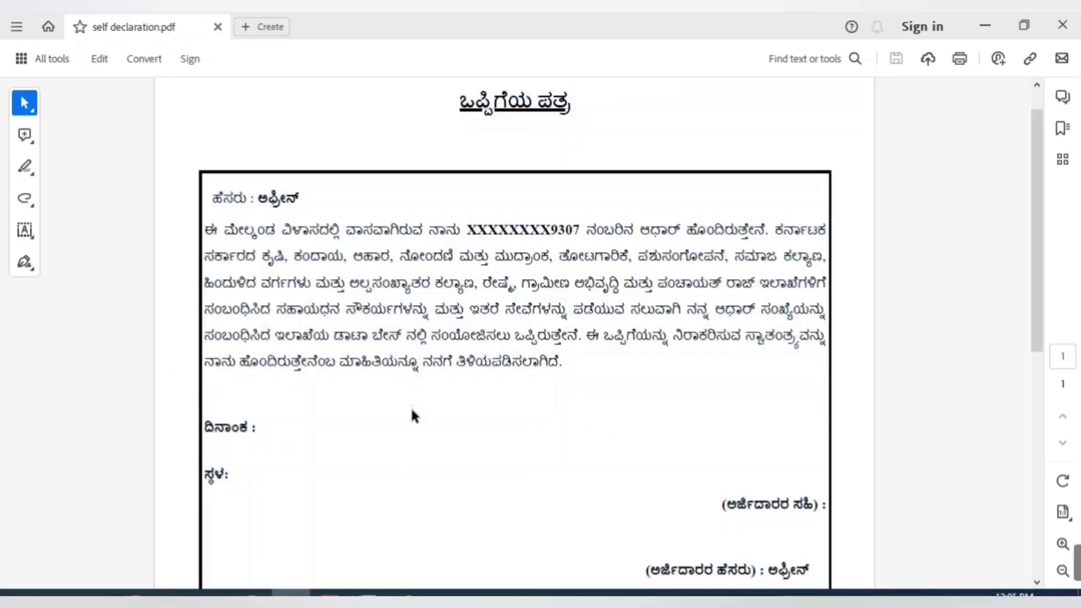
pyautogui.click(368, 592)
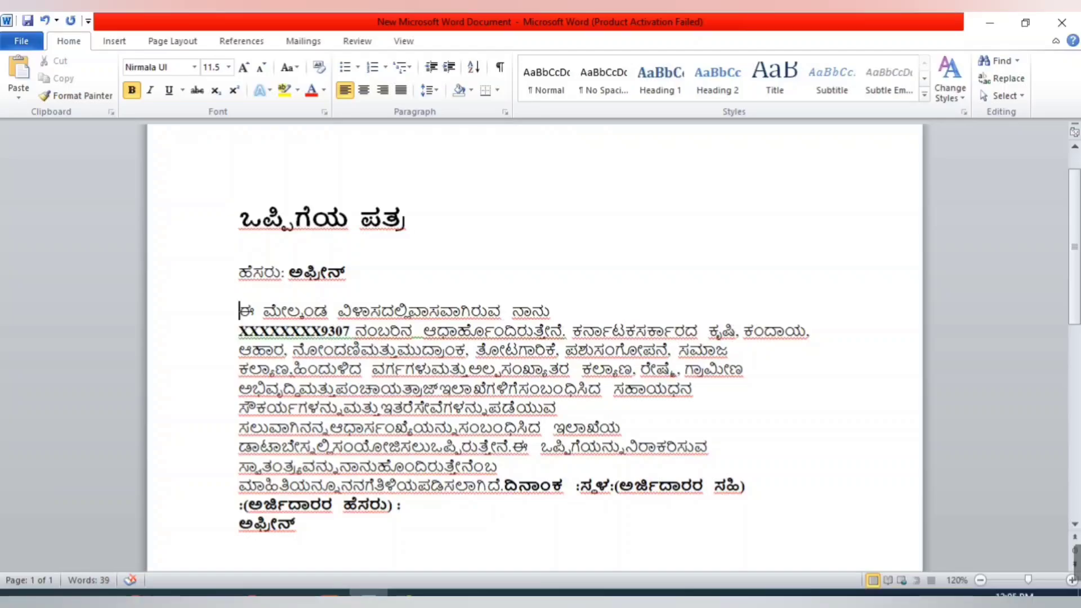
# Centre the heading ಒಪ್ಪಿಗೆಯ ಪತ್ರ and underline it
pyautogui.click(247, 218)
pyautogui.hotkey('ctrl', 'e')
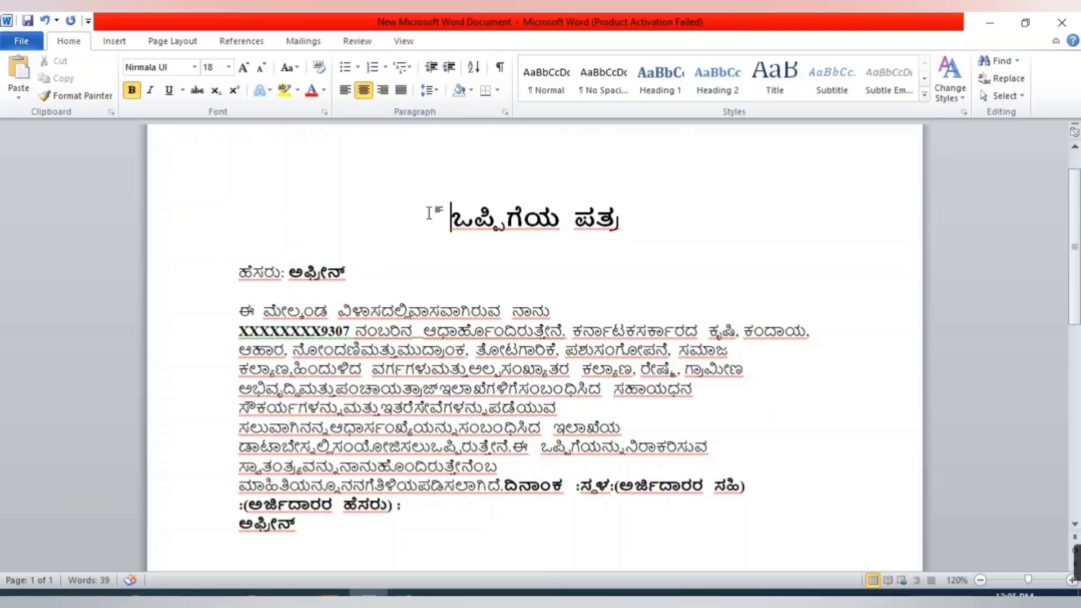
pyautogui.moveTo(450, 219); pyautogui.dragTo(620, 235)
pyautogui.click(619, 236)
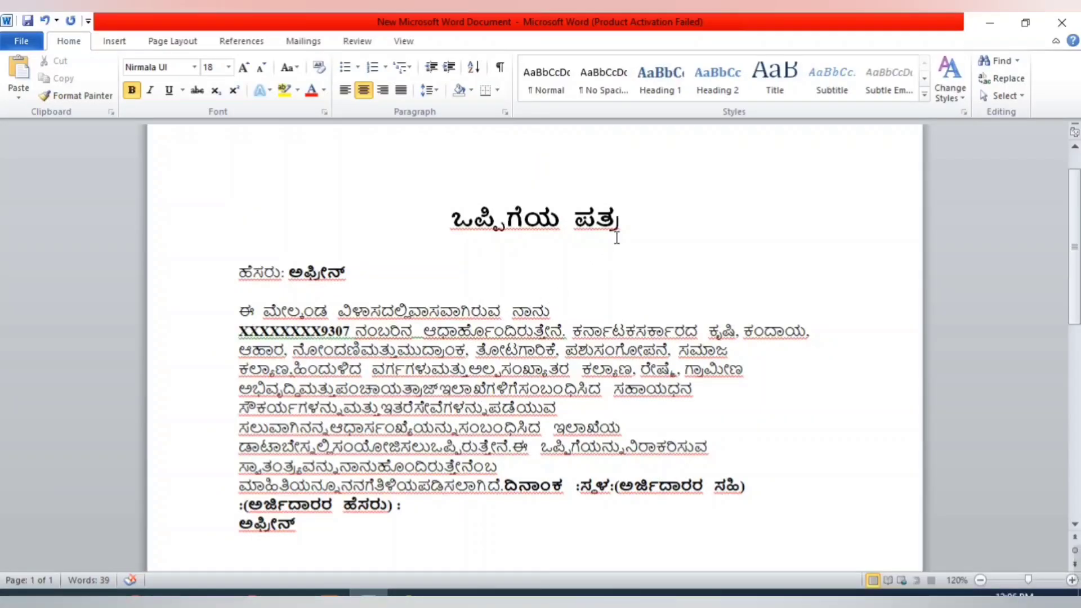
pyautogui.moveTo(617, 237); pyautogui.dragTo(448, 218)
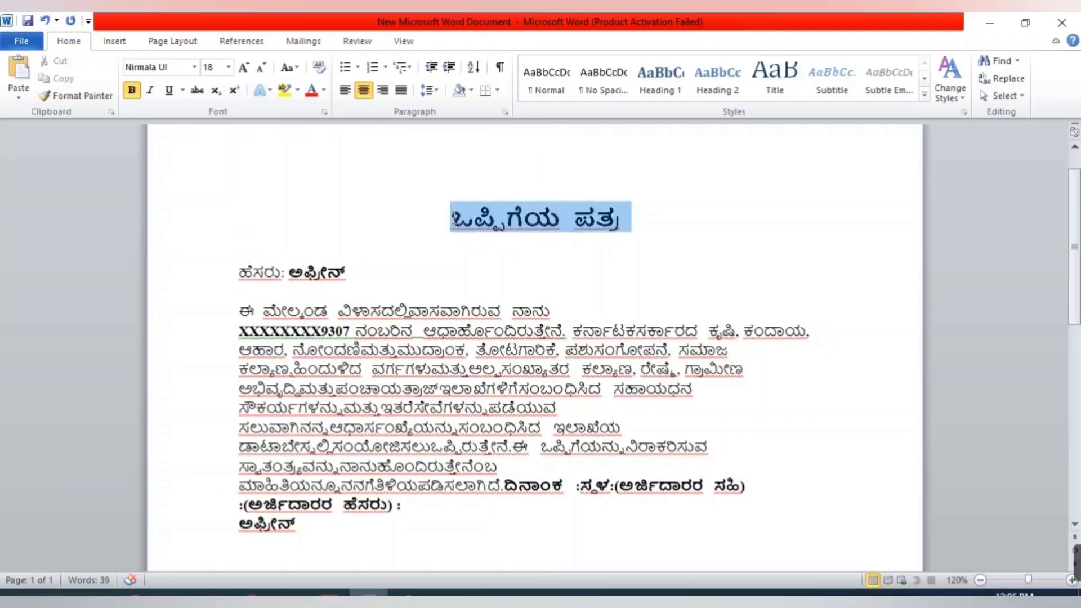
pyautogui.click(449, 218)
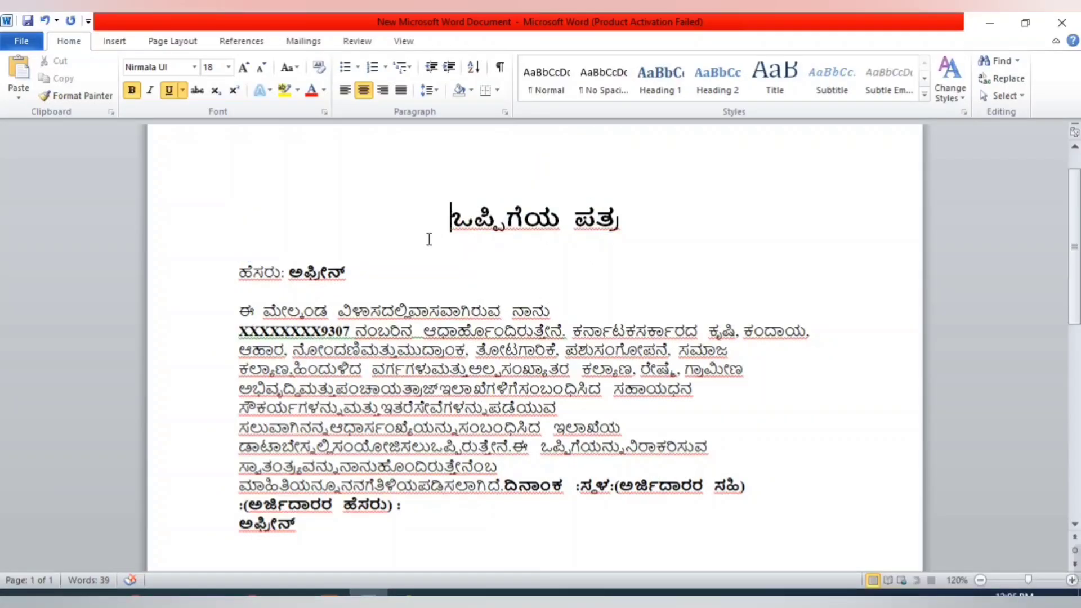
pyautogui.hotkey('ctrl', 'u')
pyautogui.moveTo(451, 219); pyautogui.dragTo(631, 220)
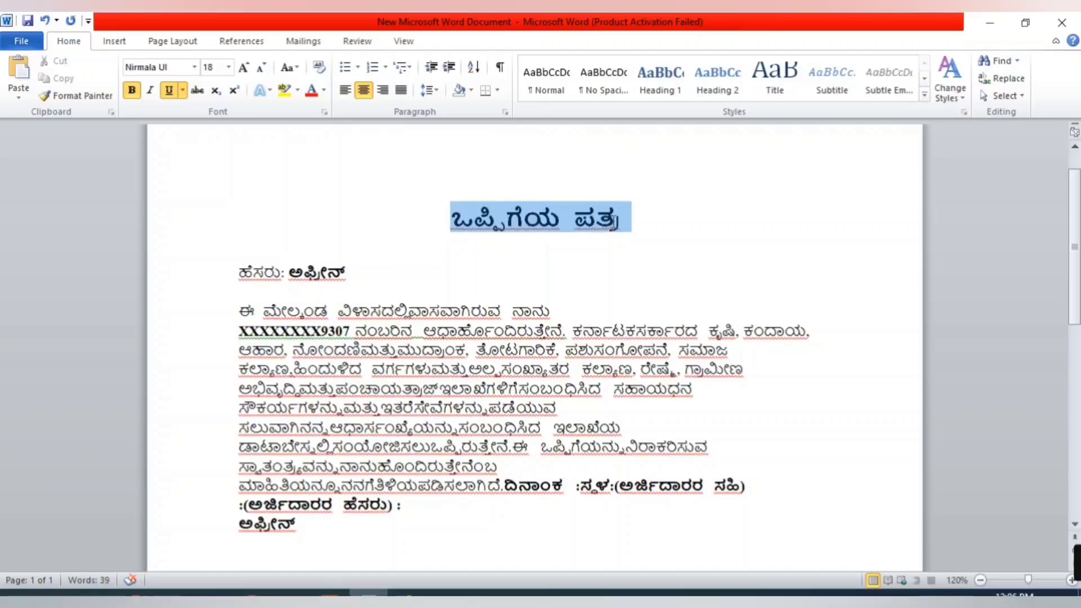
pyautogui.click(169, 90)
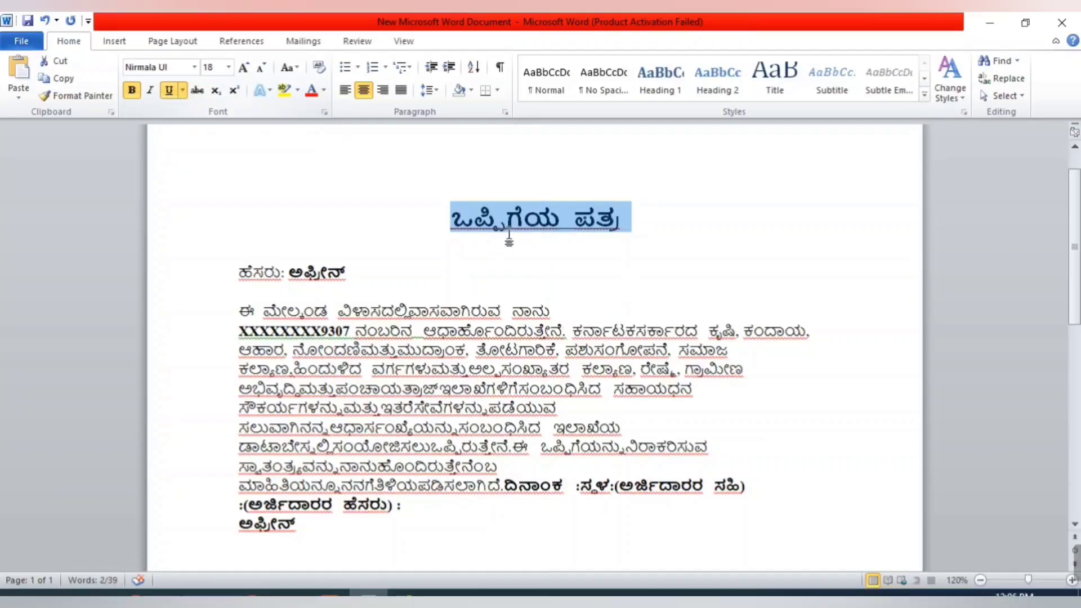
pyautogui.click(527, 242)
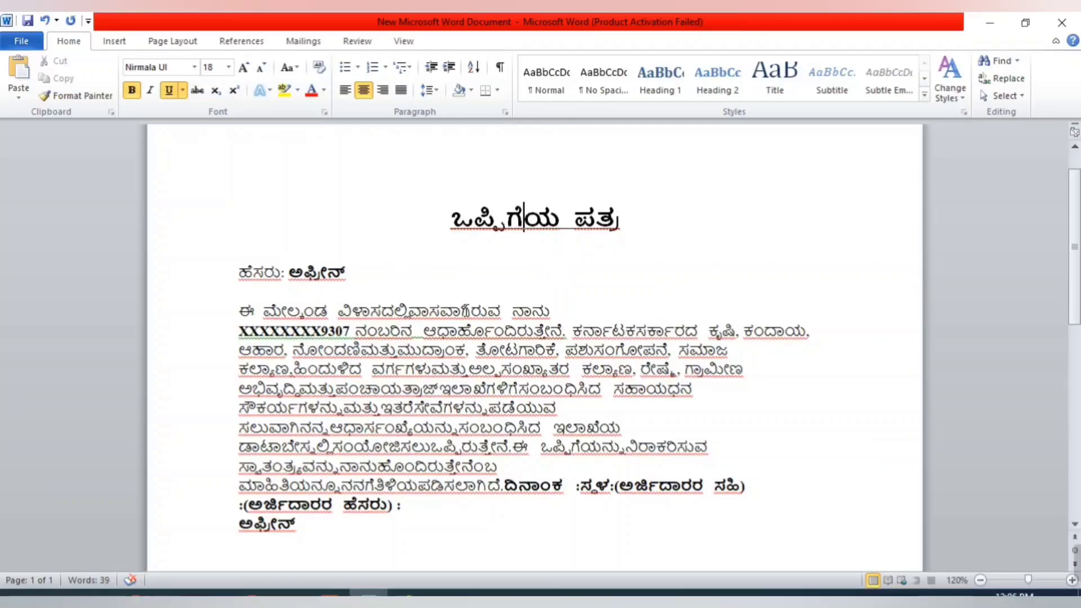
# Split ದಿನಾಂಕ : and ಸ್ಥಳ: onto separate lines below the body paragraph, with a gap between them
pyautogui.moveTo(240, 310); pyautogui.dragTo(290, 370)
pyautogui.click(505, 487)
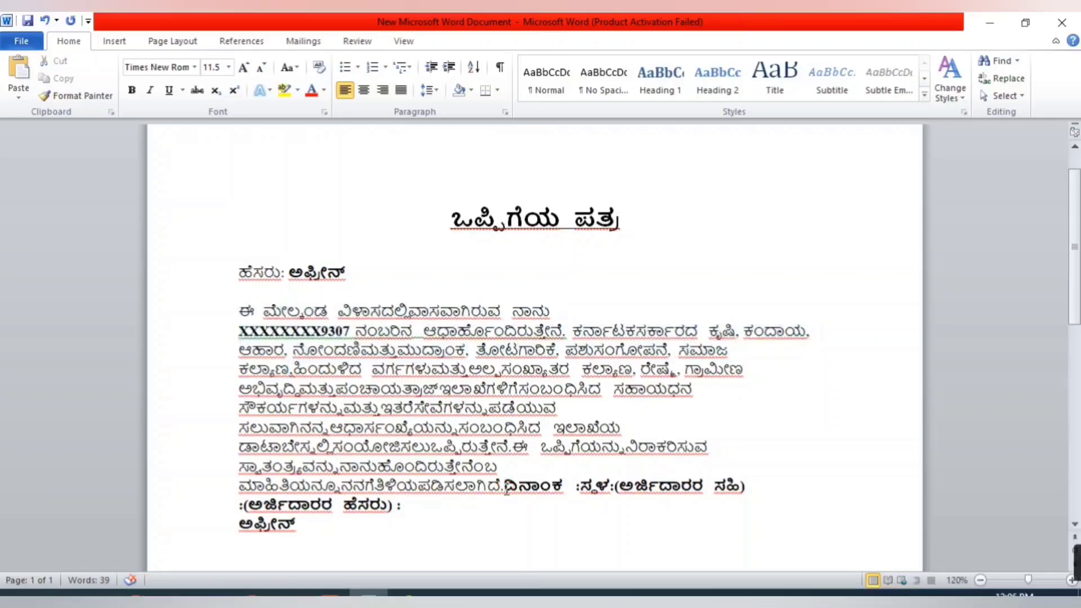
pyautogui.press('Return')
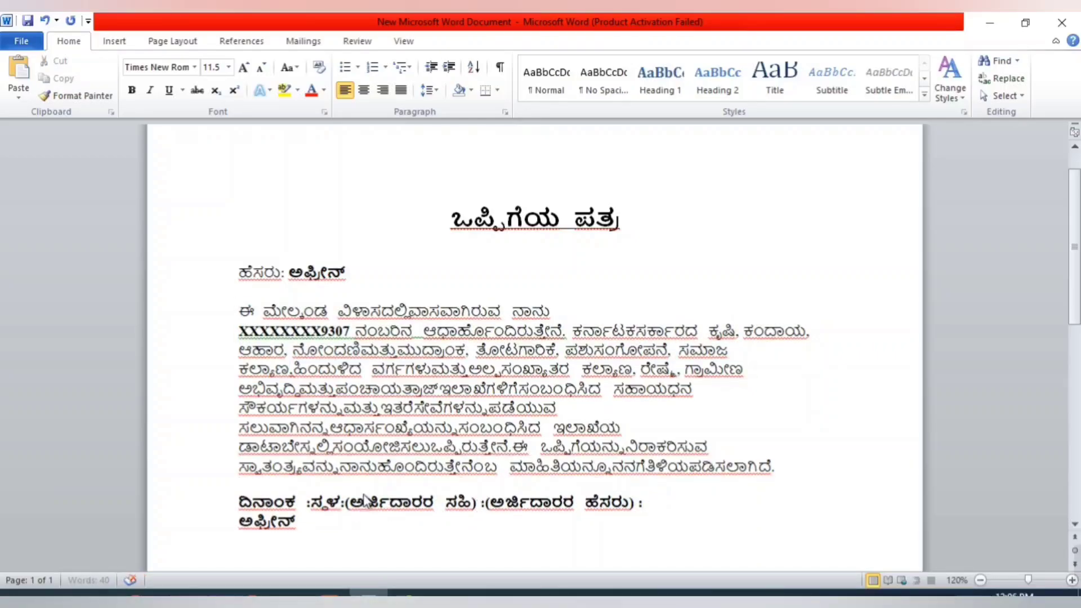
pyautogui.press('Return')
pyautogui.click(309, 502)
pyautogui.press('Return')
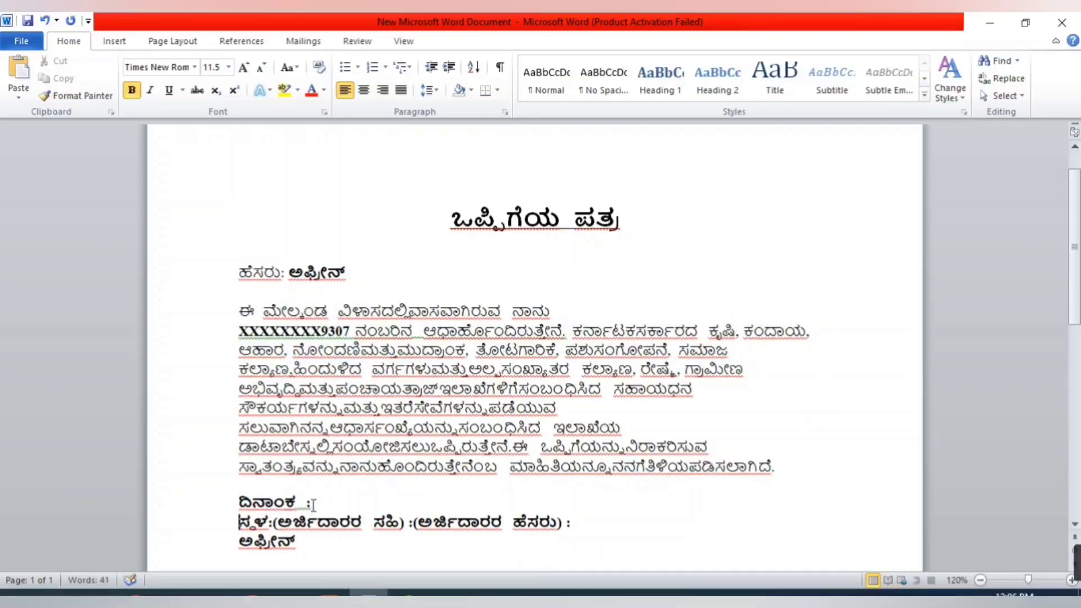
pyautogui.press('Return')
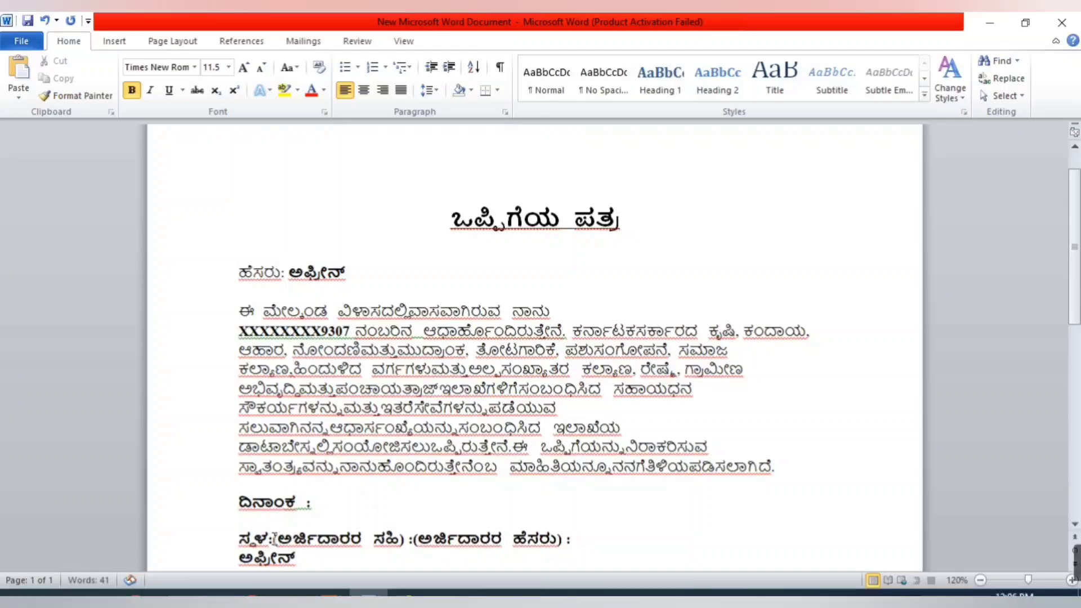
# Space the (ಅರ್ಜಿದಾರರ ಸಹಿ) label away from ಸ್ಥಳ: on the same line with tab stops
pyautogui.press('Tab')
pyautogui.press('Tab')
pyautogui.press('Tab')
pyautogui.press('Tab')
pyautogui.press('Tab')
pyautogui.press('Tab')
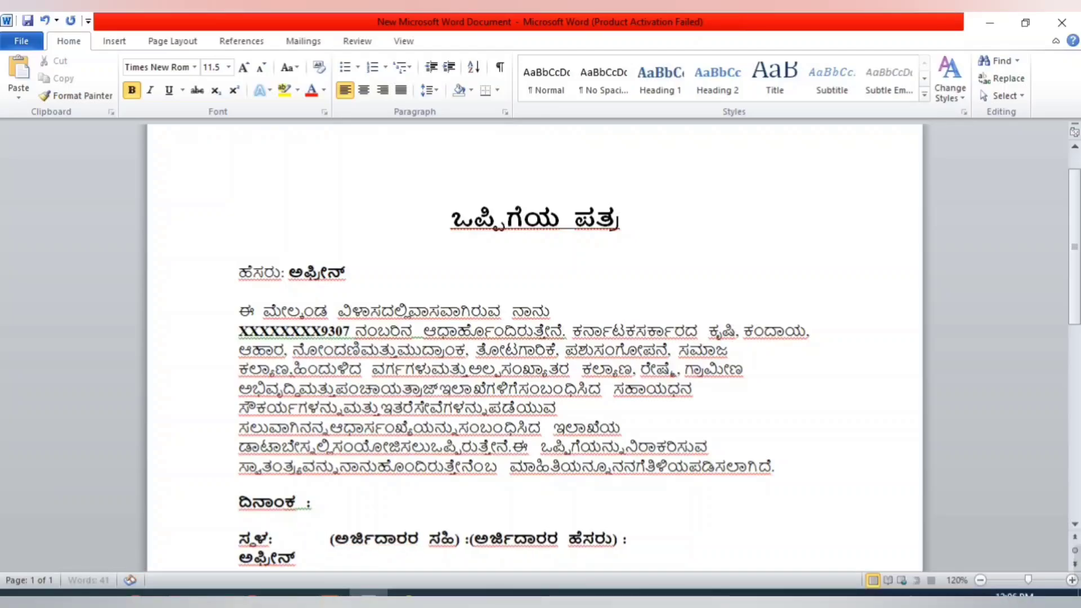
pyautogui.press('Tab')
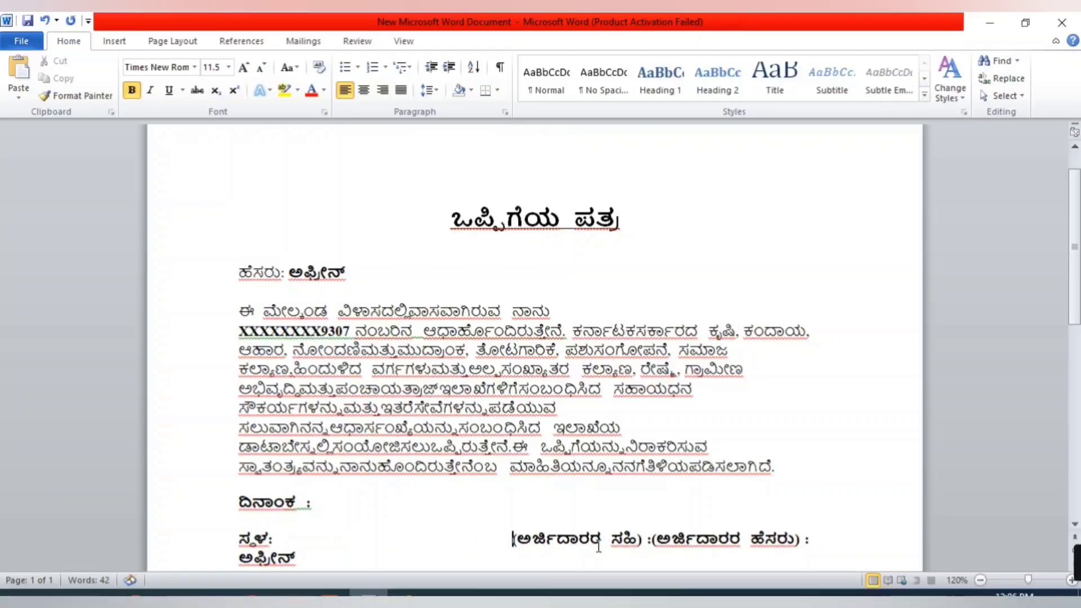
# Put the (ಅರ್ಜಿದಾರರ ಹೆಸರು) label on its own line, indented with tabs beneath the (ಅರ್ಜಿದಾರರ ಸಹಿ) label
pyautogui.click(650, 541)
pyautogui.press('Tab')
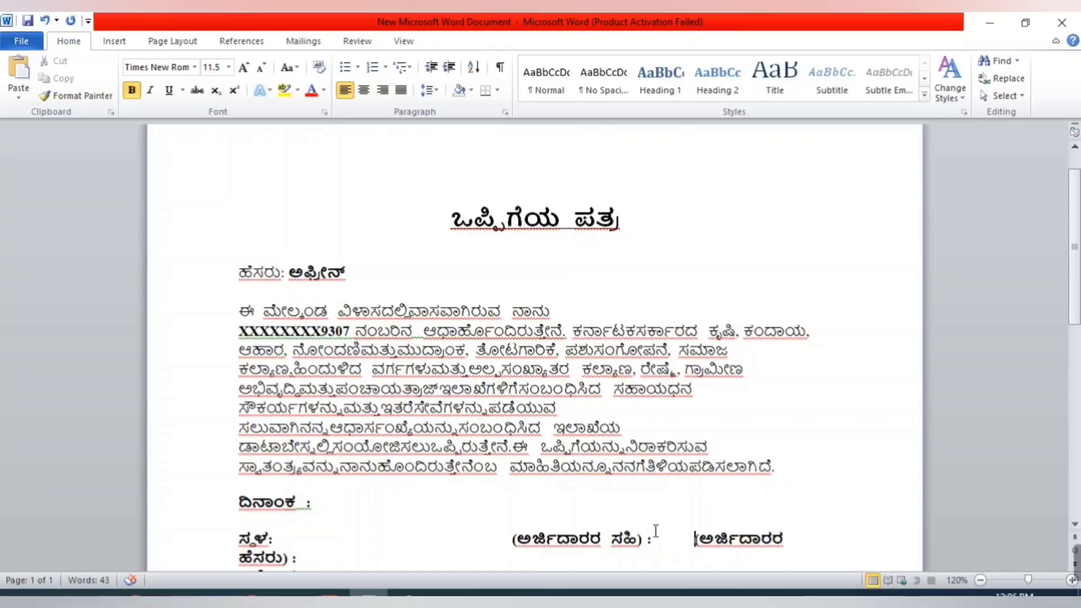
pyautogui.press('Return')
pyautogui.press('Tab')
pyautogui.press('Tab')
pyautogui.press('Tab')
pyautogui.press('Tab')
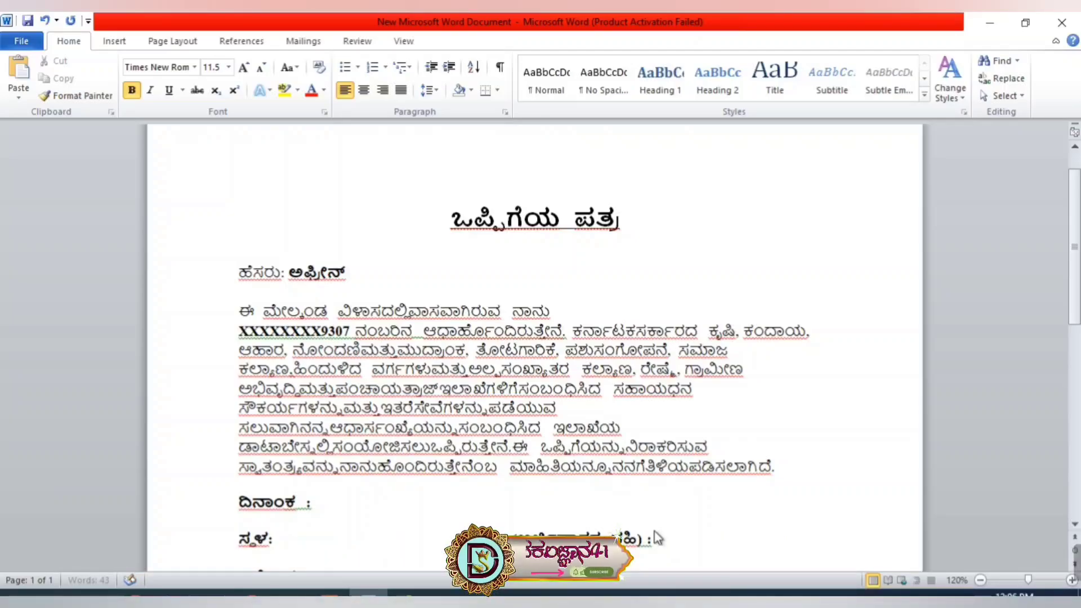
pyautogui.scroll(-1, 661, 495)
pyautogui.scroll(-2, 585, 436)
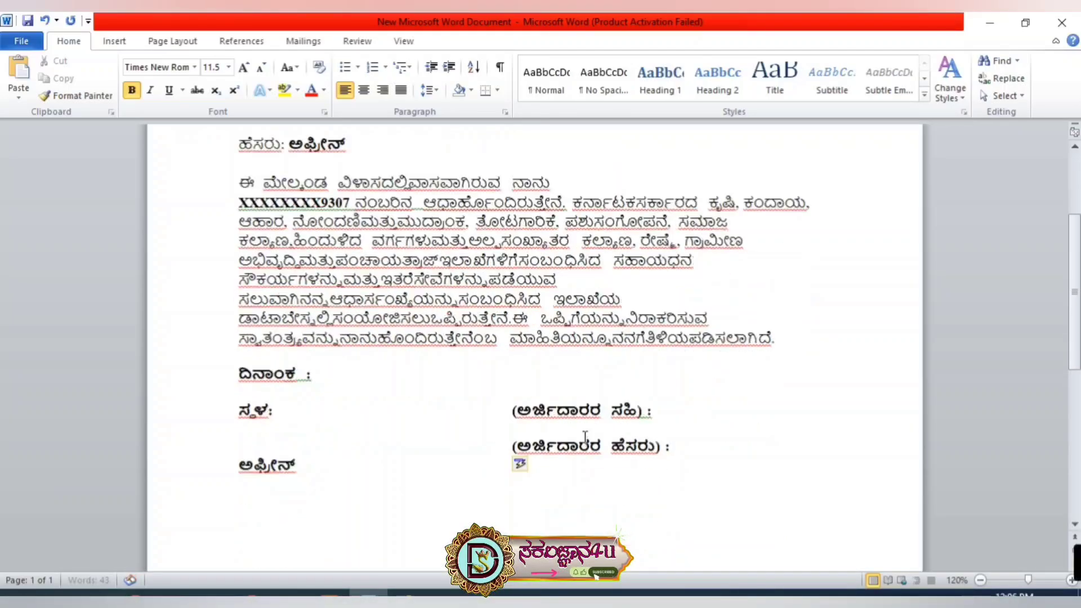
# Shift the (ಅರ್ಜಿದಾರರ ಸಹಿ) label further toward the right margin with additional tabs
pyautogui.press('Up')
pyautogui.press('Tab')
pyautogui.press('Tab')
pyautogui.press('Tab')
pyautogui.press('Tab')
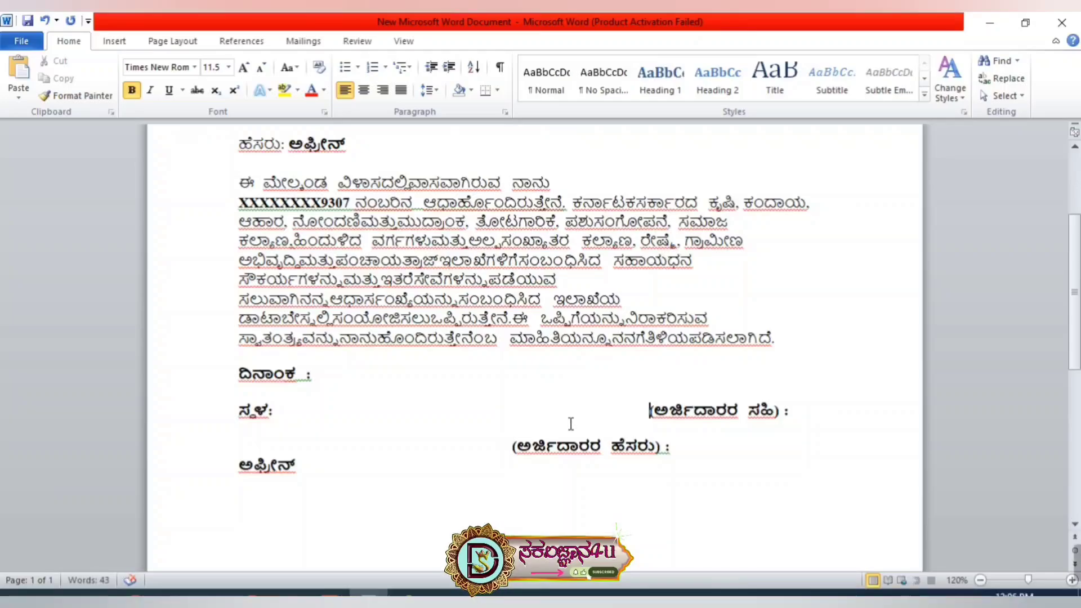
pyautogui.press('Tab')
# Indent the (ಅರ್ಜಿದಾರರ ಹೆಸರು) : label toward the right margin and fit the applicant's name after it on the same line
pyautogui.click(512, 461)
pyautogui.press('Tab')
pyautogui.press('Tab')
pyautogui.press('Tab')
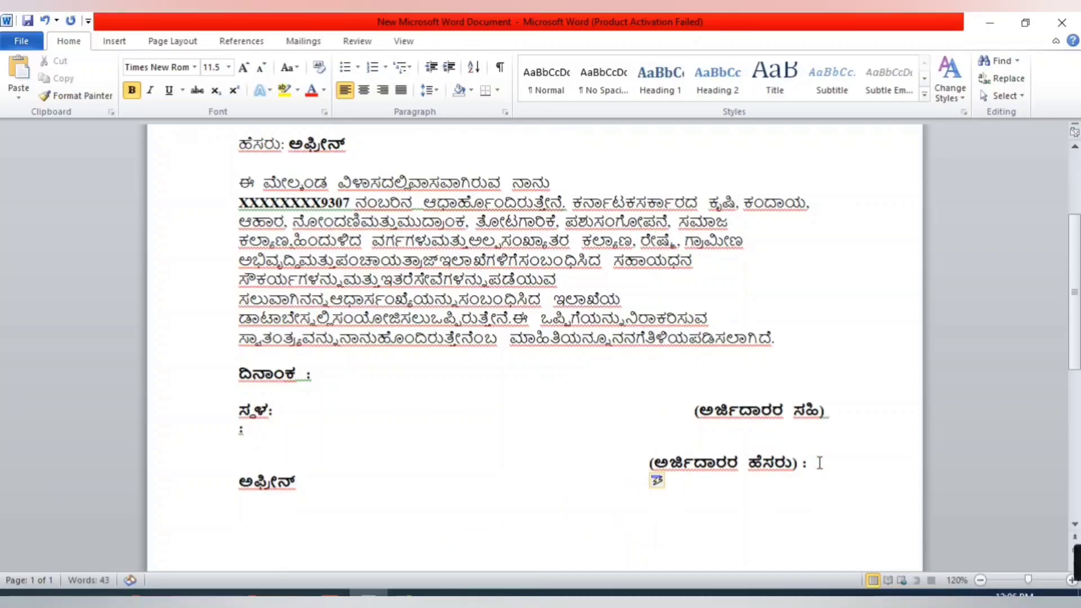
pyautogui.press('Tab')
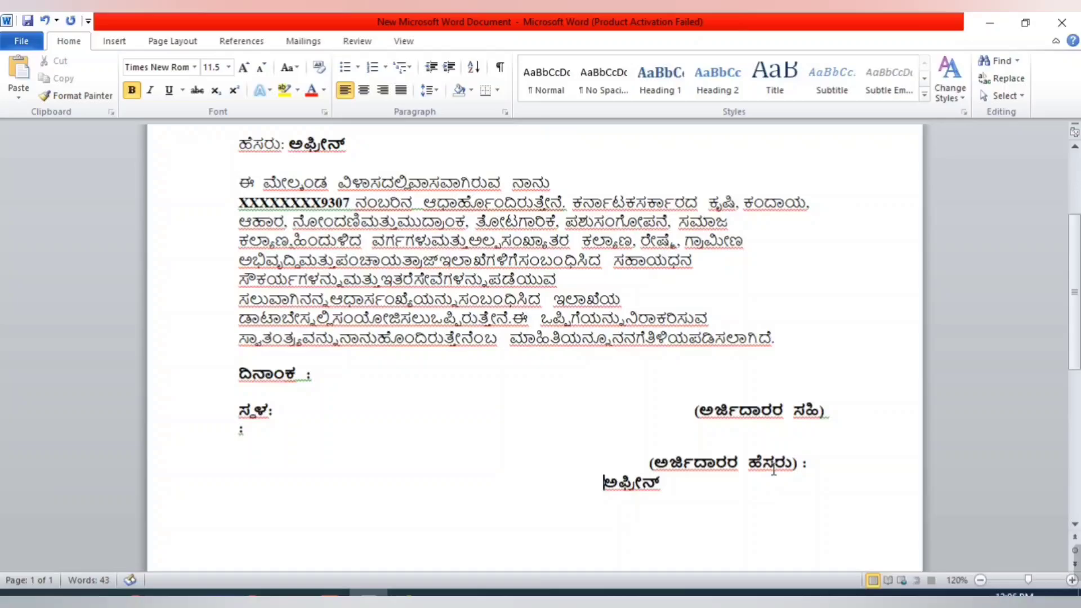
pyautogui.click(654, 468)
pyautogui.press('BackSpace')
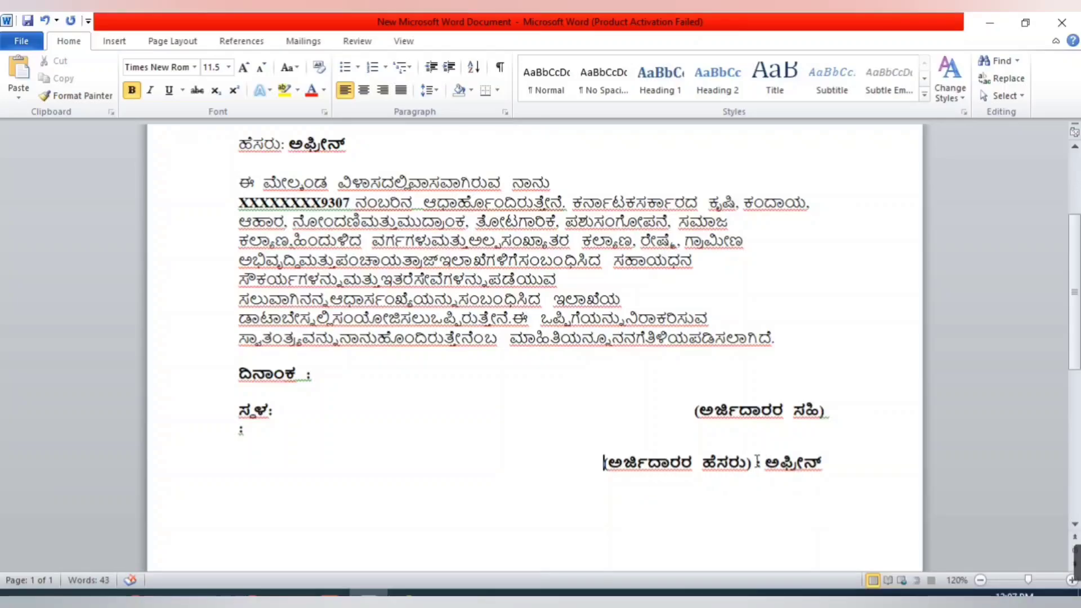
# Remove the stray colon from the line under ಸ್ಥಳ: and place a colon after (ಅರ್ಜಿದಾರರ ಸಹಿ)
pyautogui.scroll(1, 721, 493)
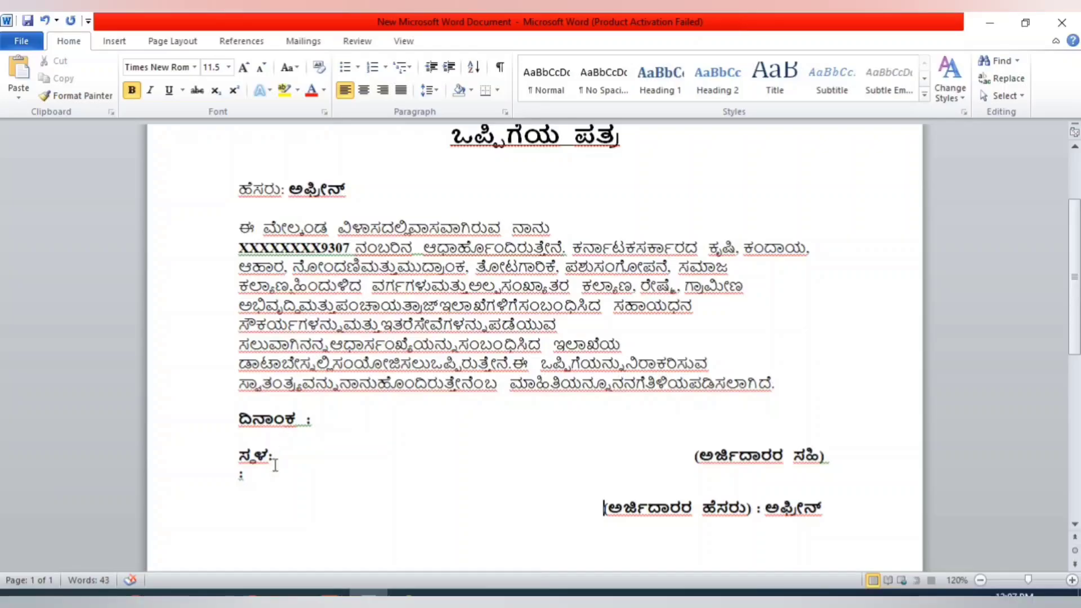
pyautogui.click(251, 479)
pyautogui.press('BackSpace')
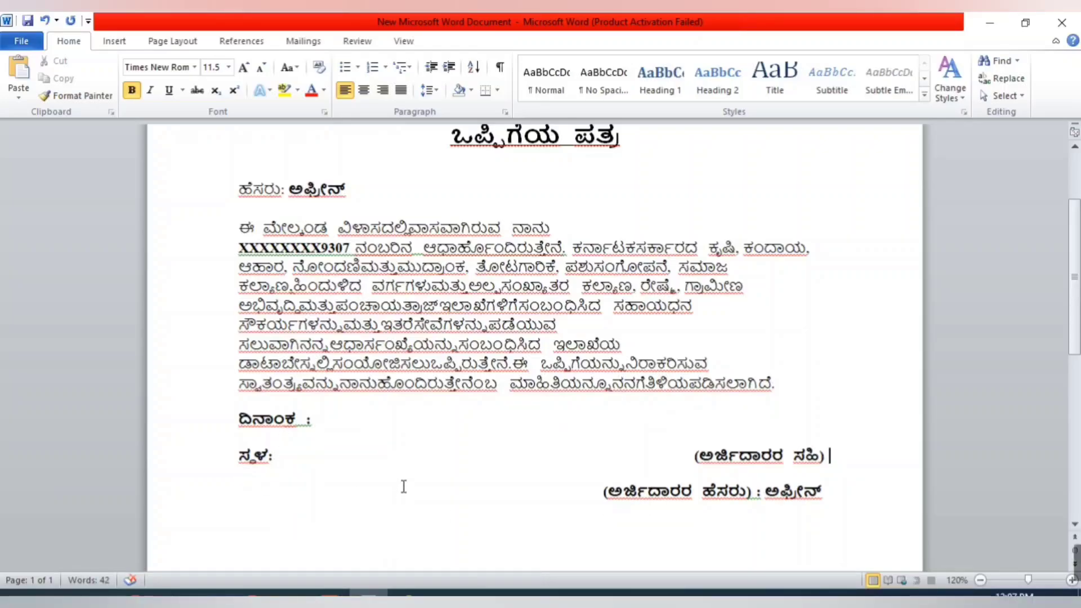
pyautogui.write(':')
# Set the paper size to A4, try Narrow margins, and settle on Moderate margins
pyautogui.click(169, 46)
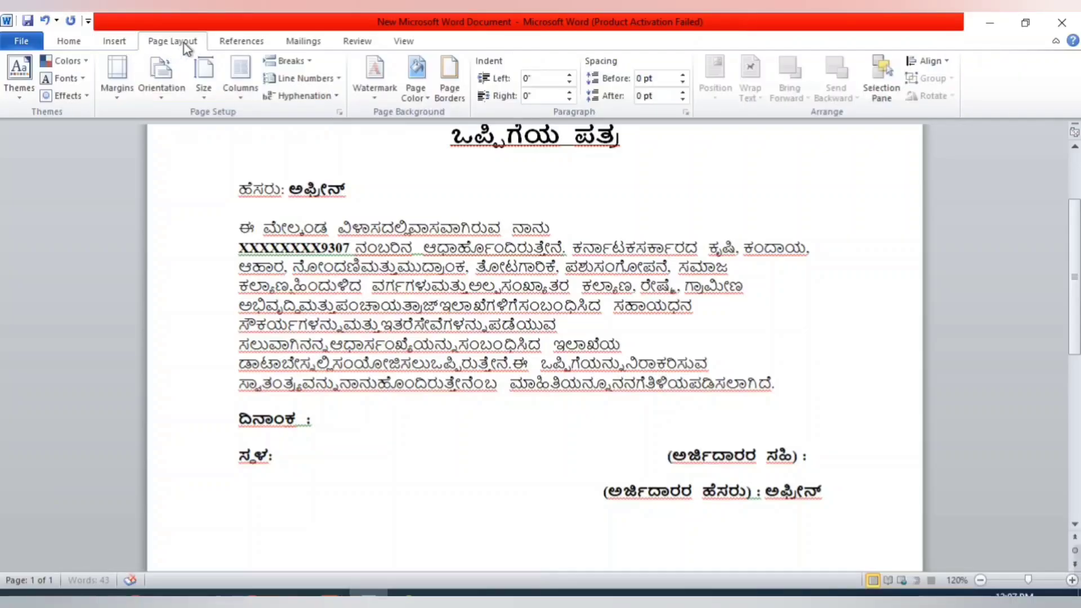
pyautogui.click(203, 79)
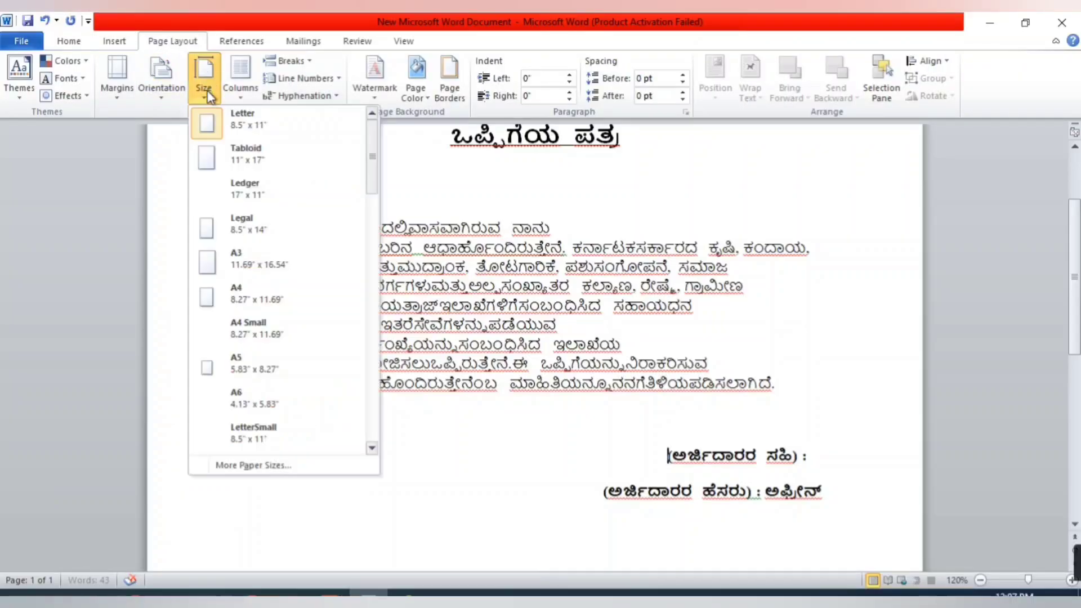
pyautogui.click(263, 301)
pyautogui.click(135, 89)
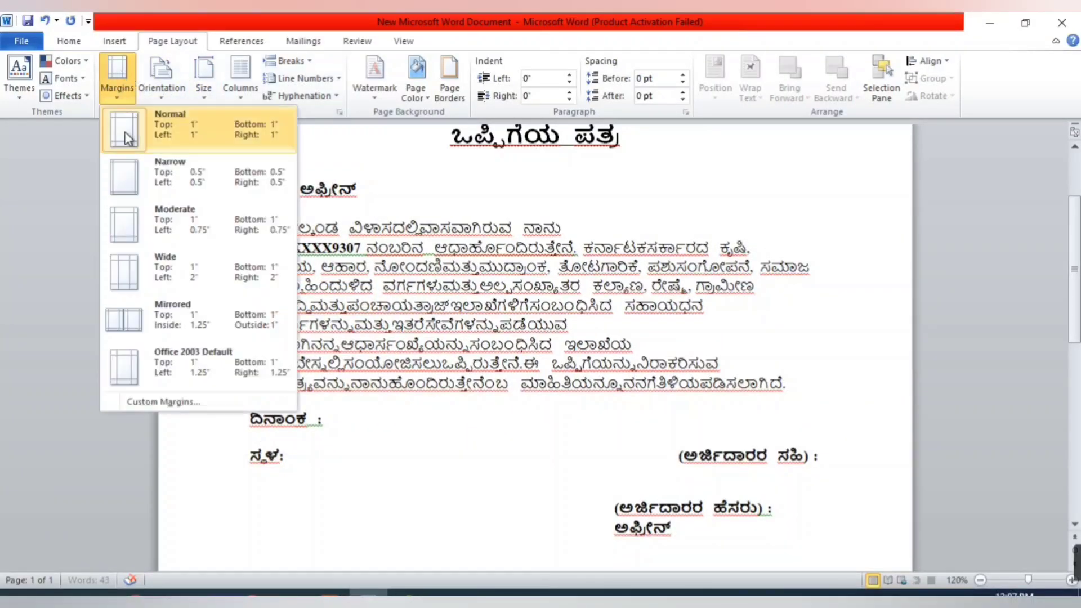
pyautogui.click(144, 174)
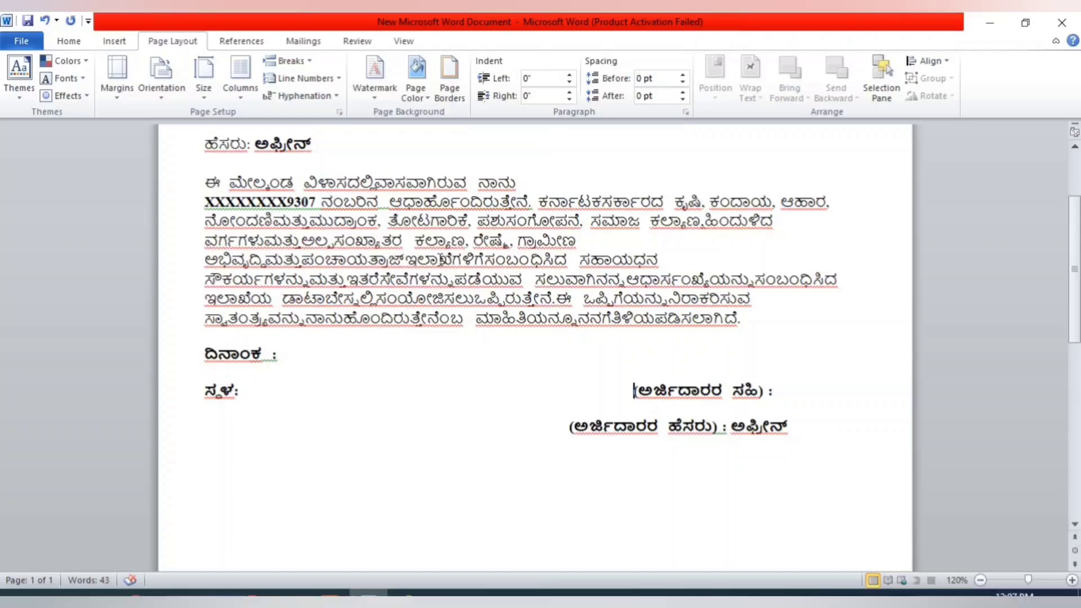
pyautogui.click(117, 79)
pyautogui.click(142, 225)
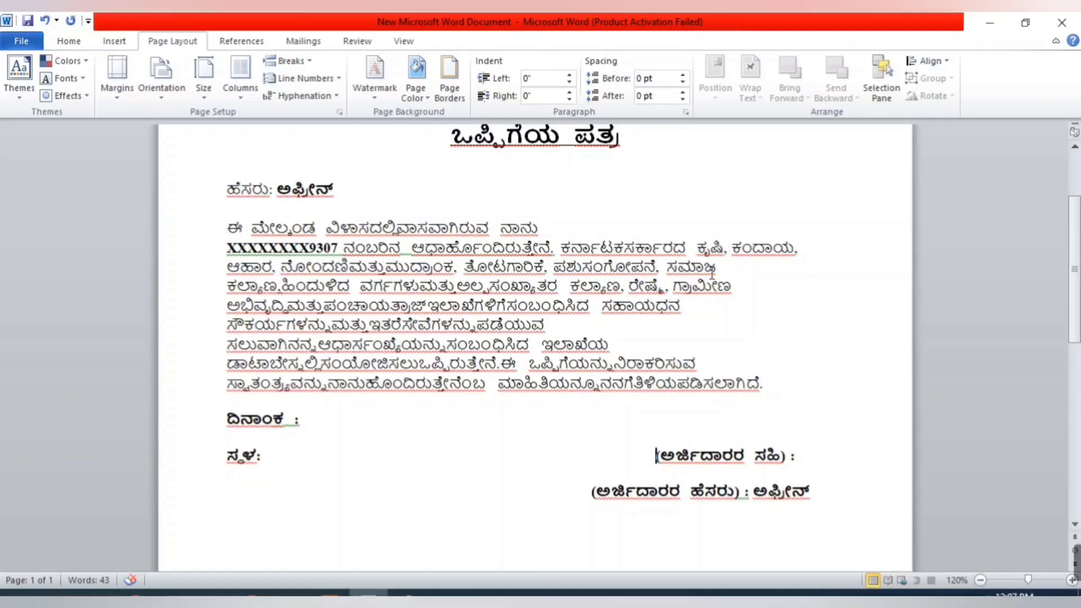
# Justify the body paragraph from ಈ ಮೇಲ್ಕಂಡ to its last sentence
pyautogui.click(69, 41)
pyautogui.moveTo(227, 228); pyautogui.dragTo(766, 385)
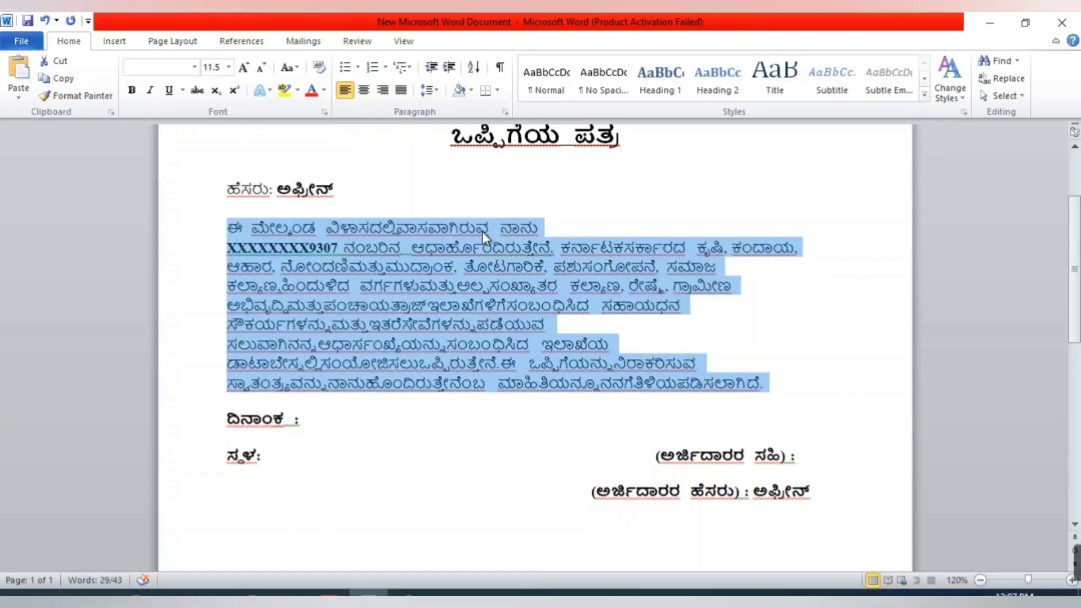
pyautogui.click(401, 91)
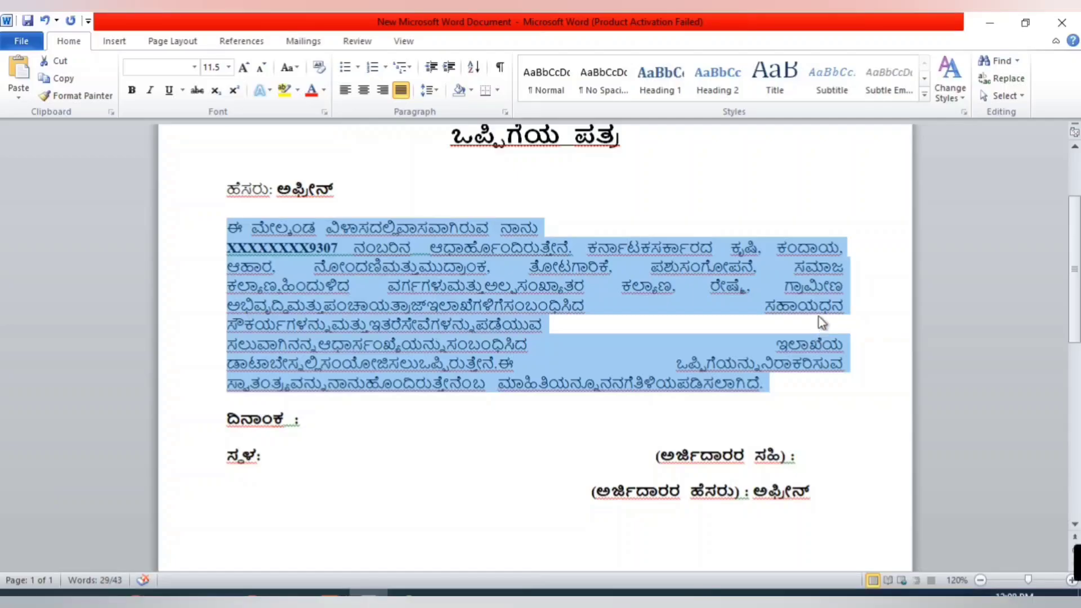
# Insert a space between ವಿಳಾಸದಲ್ಲಿ and ವಾಸವಾಗಿರುವ in the body paragraph and compare the word spacing with self declaration.pdf
pyautogui.click(411, 247)
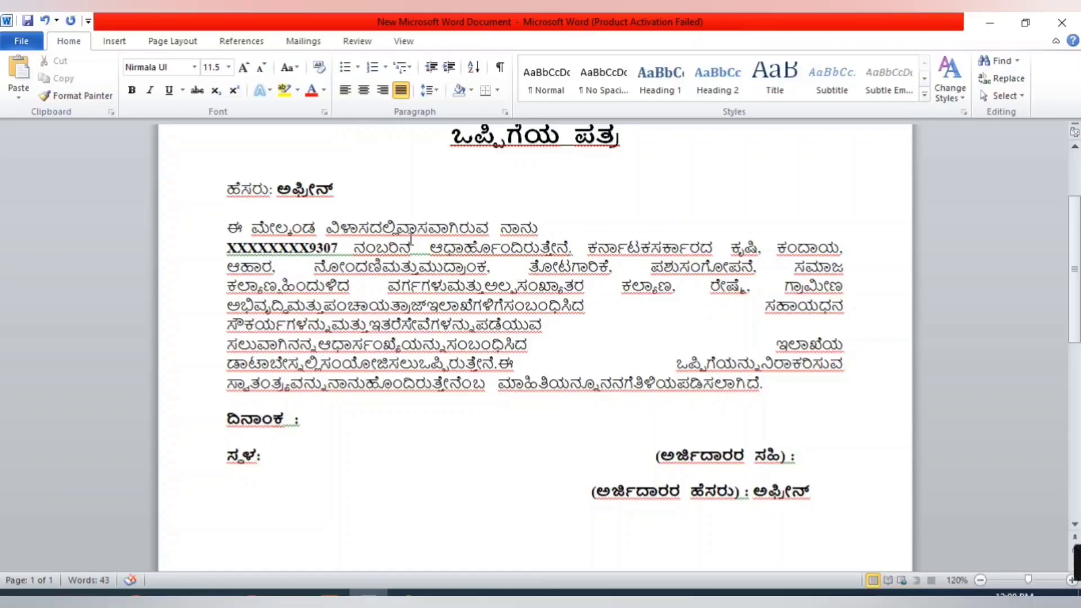
pyautogui.click(396, 228)
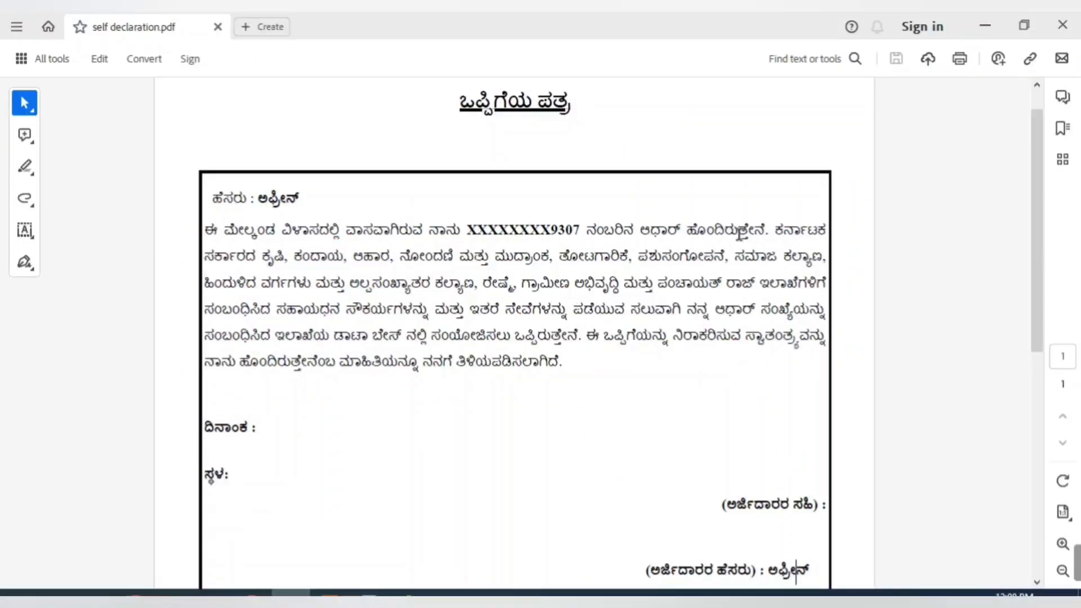
pyautogui.click(368, 594)
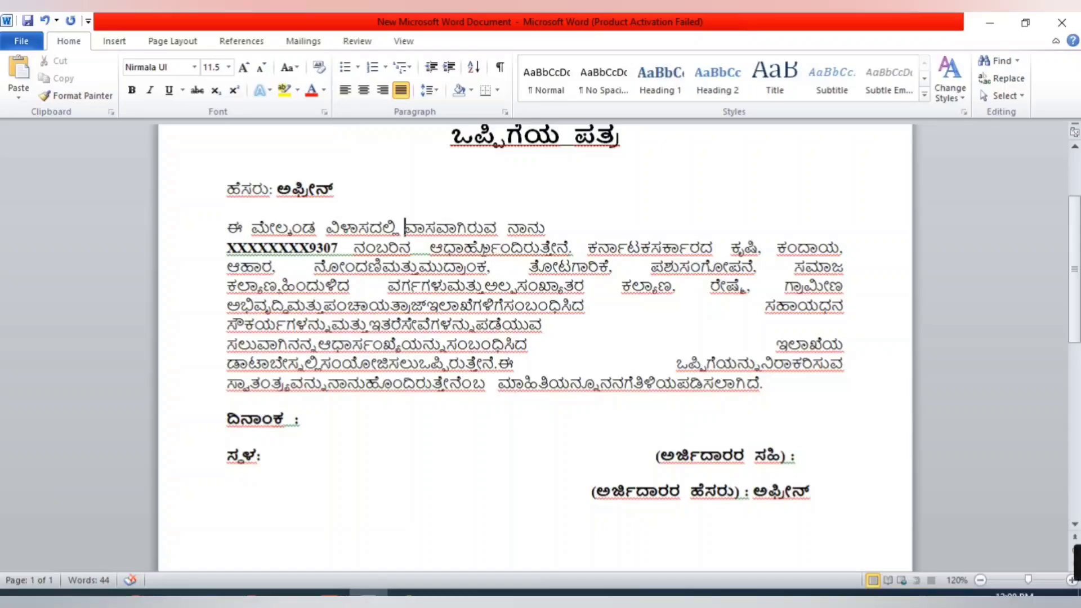
# Split and retype the joined words as ಆಧಾರ್ ಹೊಂದಿರುತ್ತೇನೆ in the body paragraph, and remove the line break after ನಾನು
pyautogui.click(503, 250)
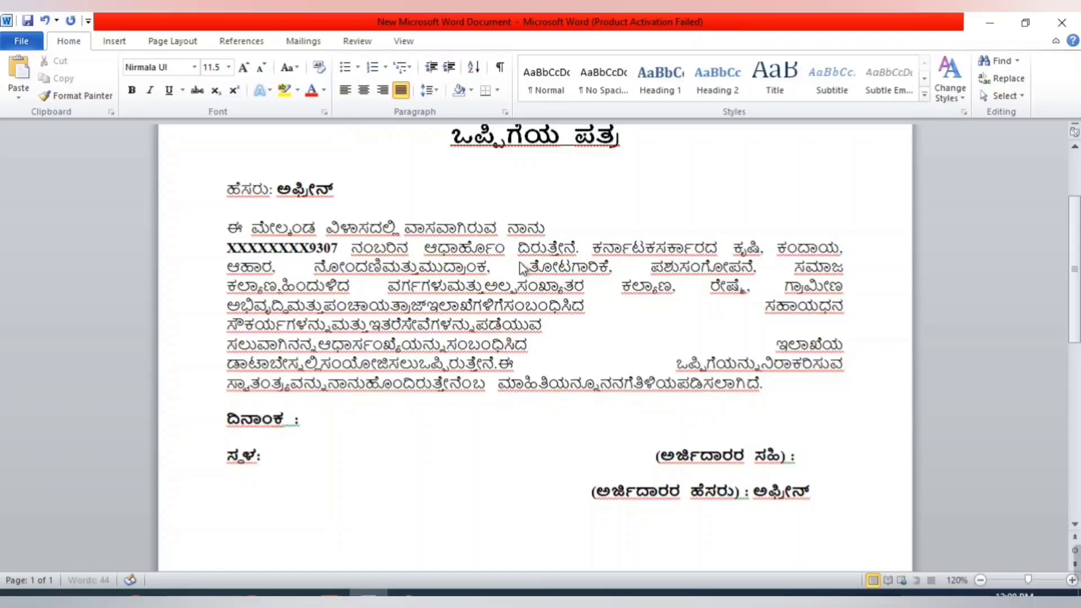
pyautogui.press('BackSpace')
pyautogui.press('BackSpace')
pyautogui.press('BackSpace')
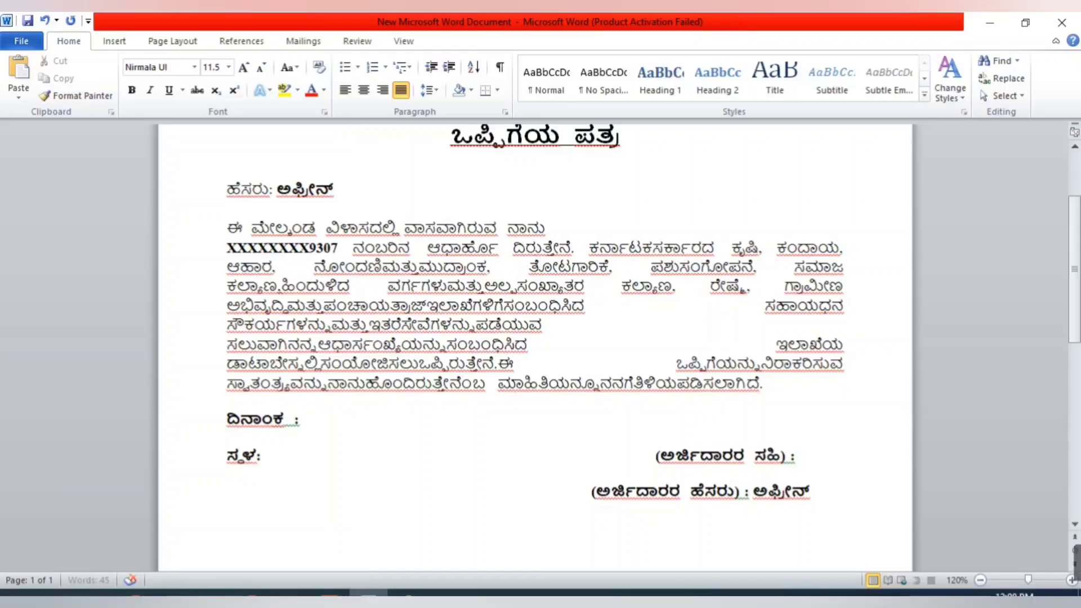
pyautogui.press('BackSpace')
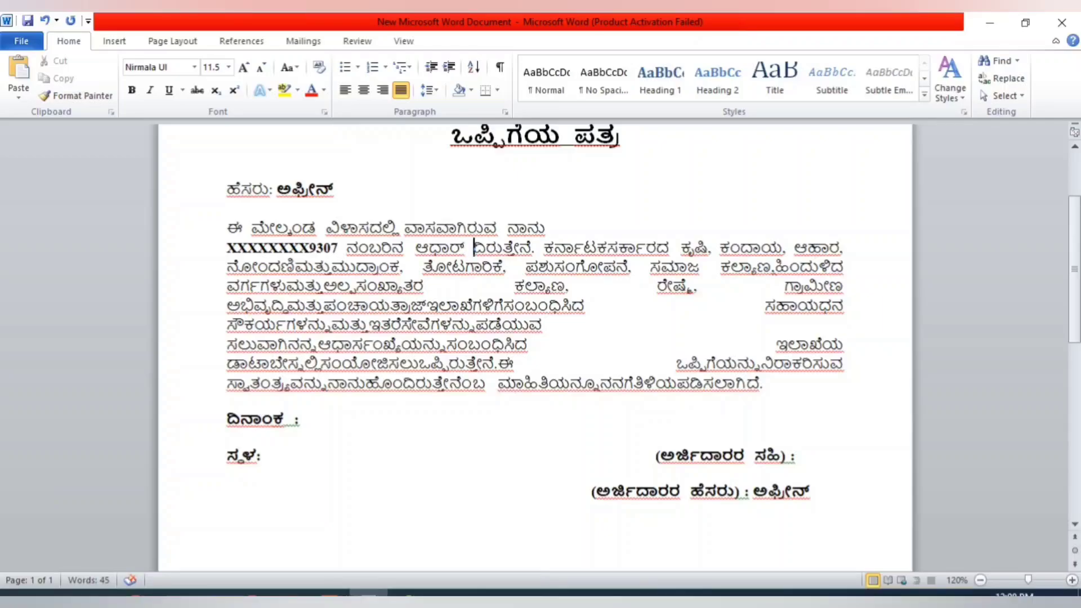
pyautogui.write('ಹೊಂ')
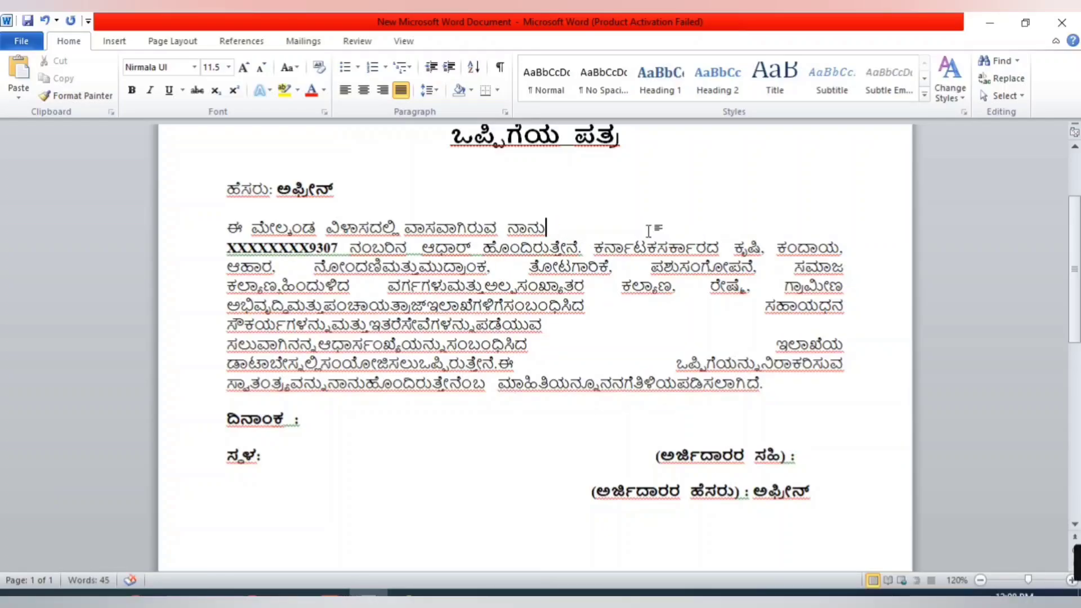
pyautogui.press('Delete')
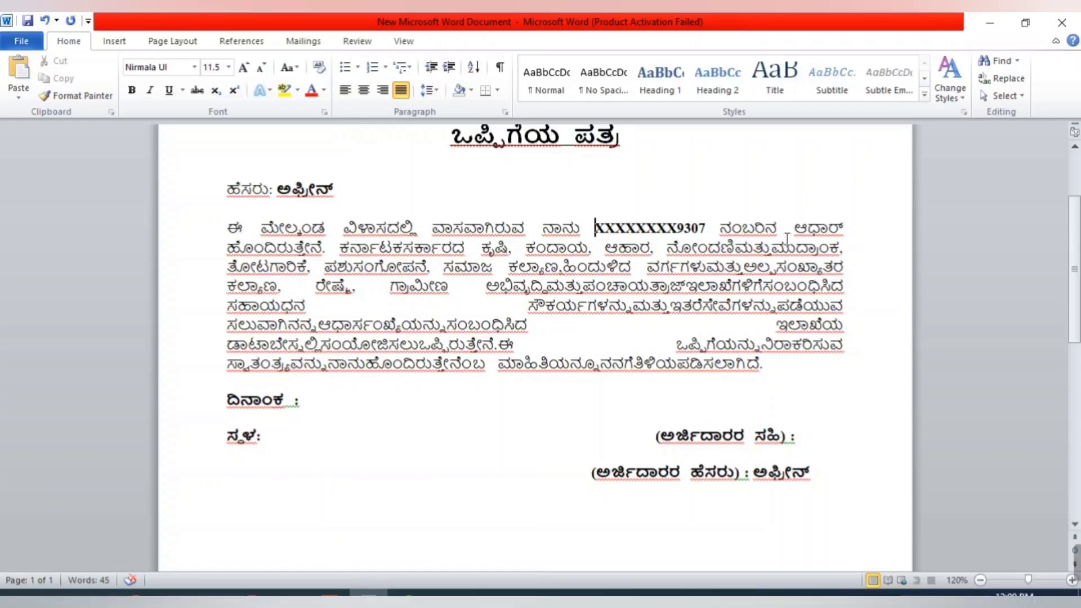
# Insert spaces to separate ಕರ್ನಾಟಕ ಸರ್ಕಾರದ, ನೋಂದಣಿ ಮತ್ತು ಮುದ್ರಾಂಕ, and ವರ್ಗಗಳು ಮತ್ತು ಅಲ್ಪಸಂಖ್ಯಾತರ in the body paragraph
pyautogui.click(405, 254)
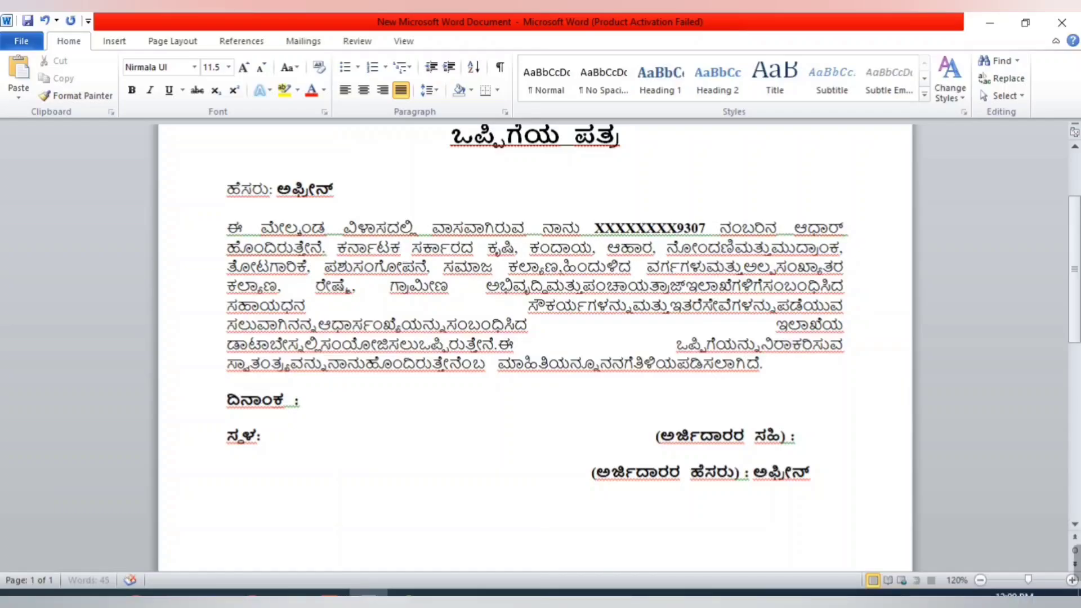
pyautogui.click(736, 253)
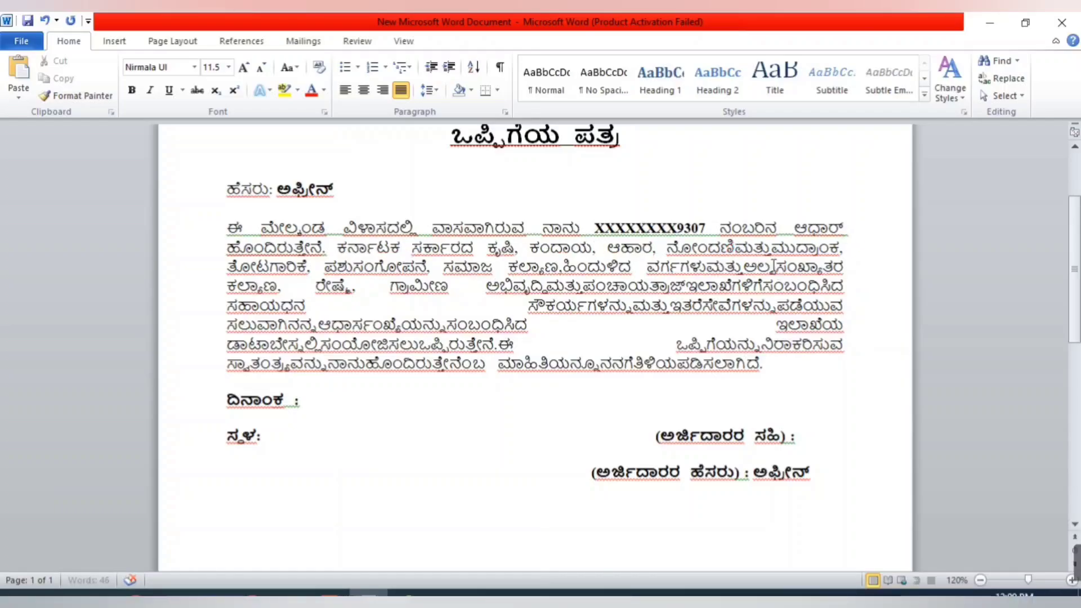
pyautogui.click(768, 248)
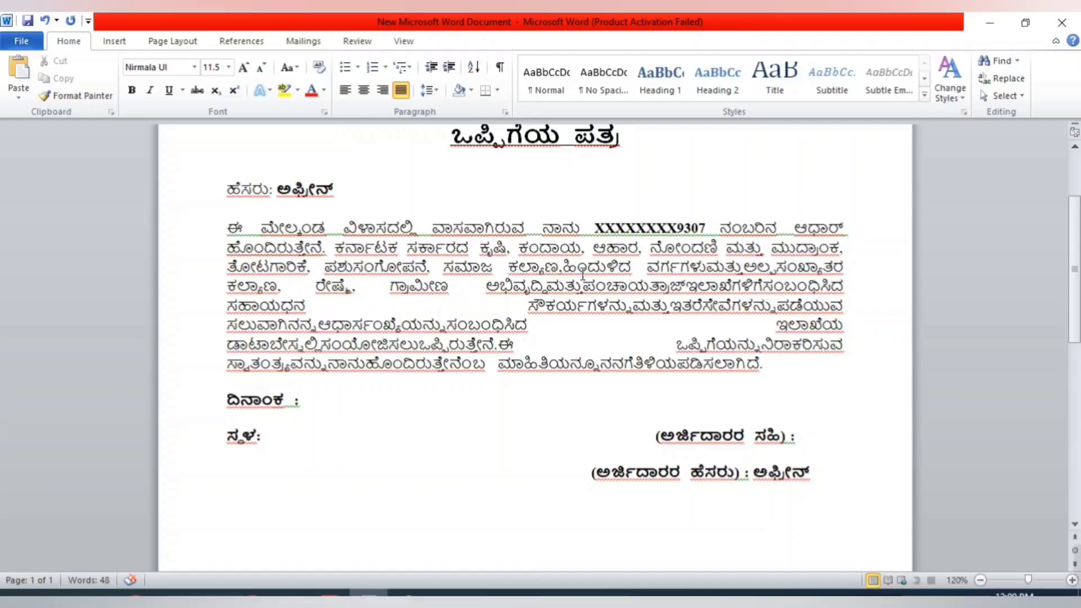
pyautogui.click(708, 268)
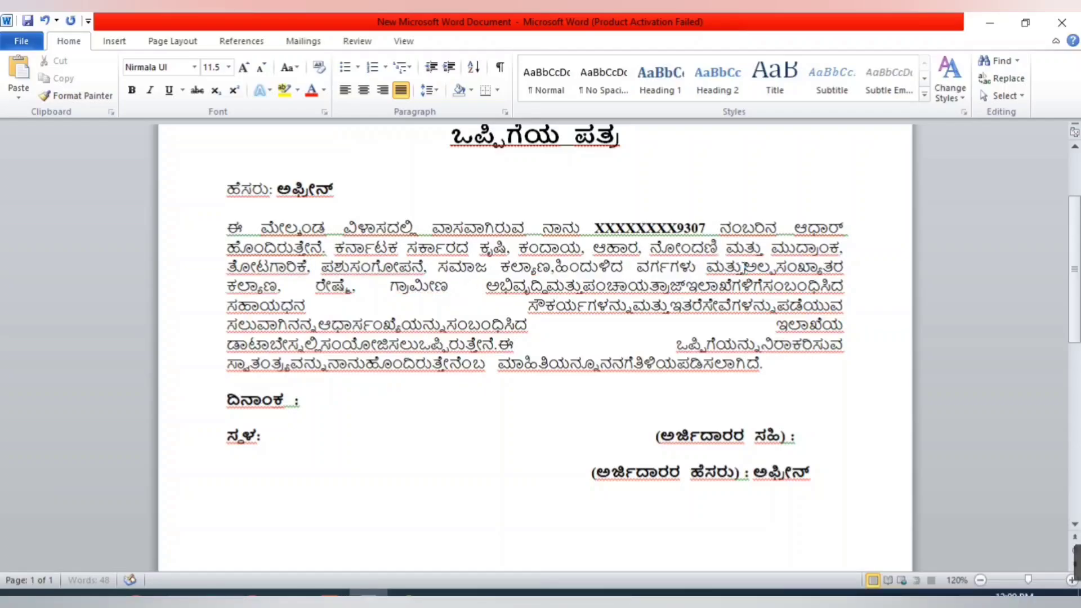
pyautogui.click(743, 268)
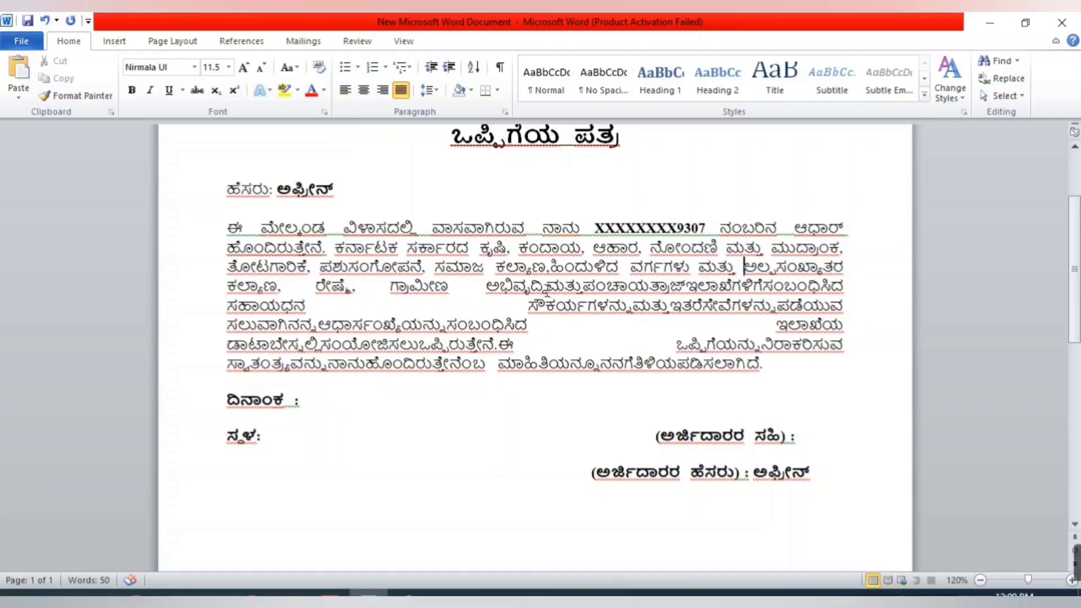
# Separate the joined words into ಅಭಿವೃದ್ಧಿ ಮತ್ತು ಪಂಚಾಯತ್ ರಾಜ್ ಇಲಾಖೆಗಳಿಗೆ ಸಂಬಂಧಿಸಿದ, retyping ರಾಜ್ as its own word
pyautogui.click(546, 288)
pyautogui.click(585, 287)
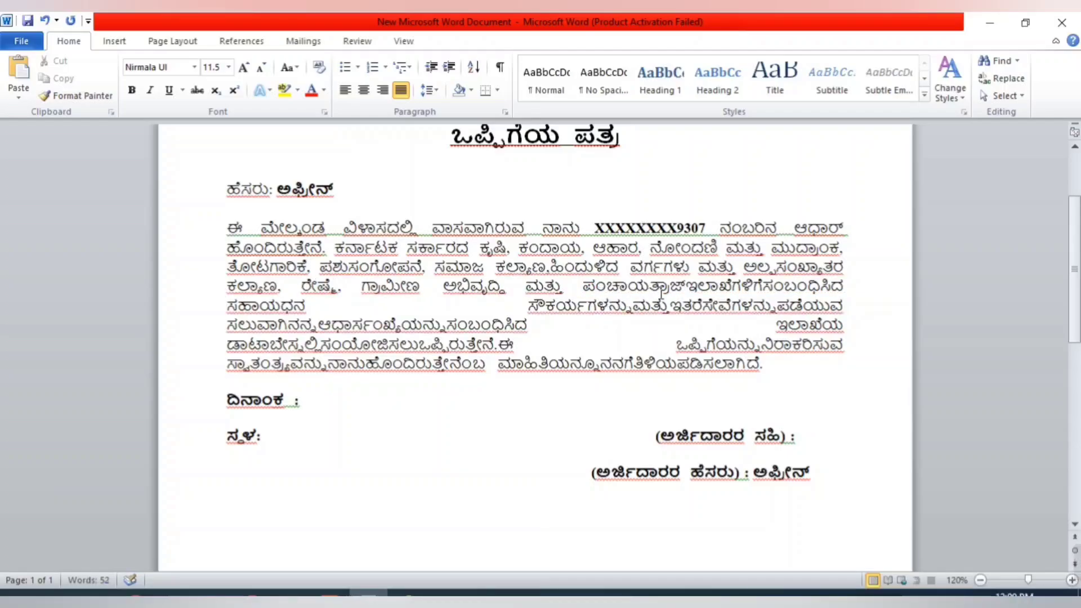
pyautogui.click(670, 287)
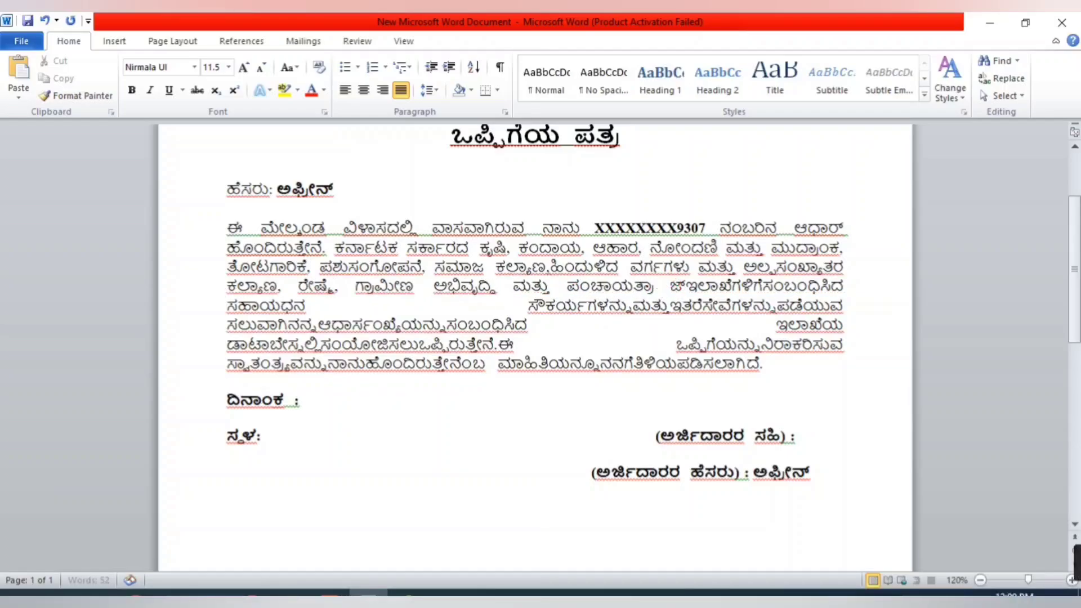
pyautogui.press('BackSpace')
pyautogui.press('BackSpace')
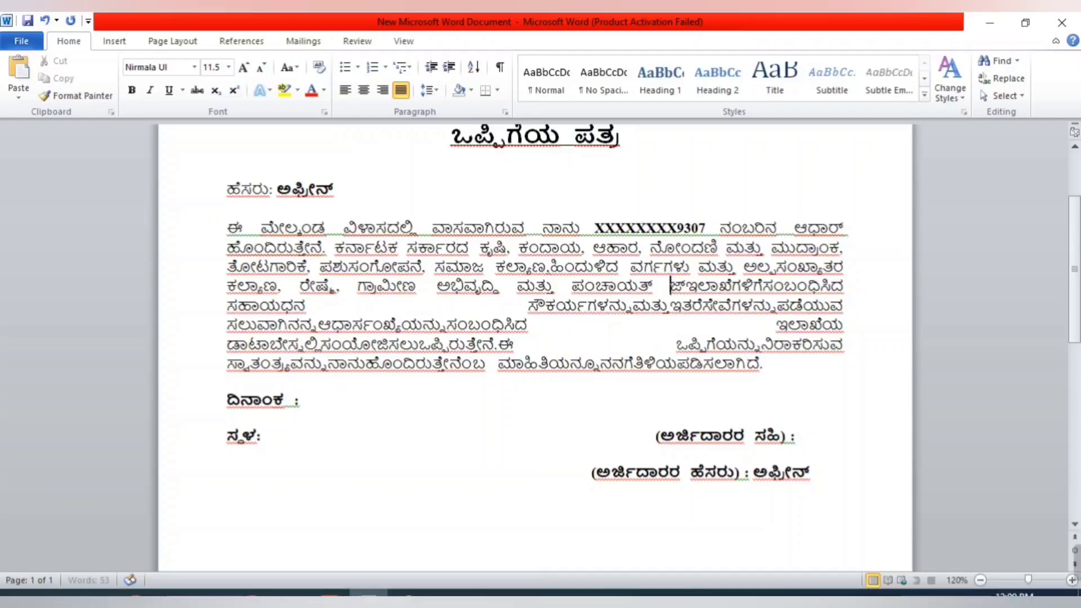
pyautogui.write('ರ')
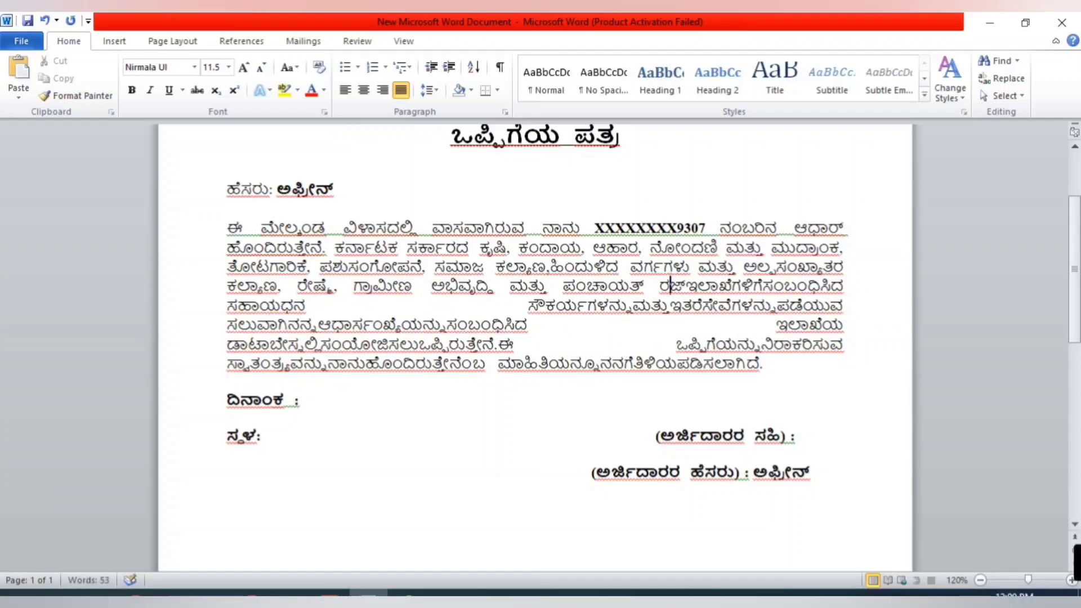
pyautogui.write('ಾಜ್')
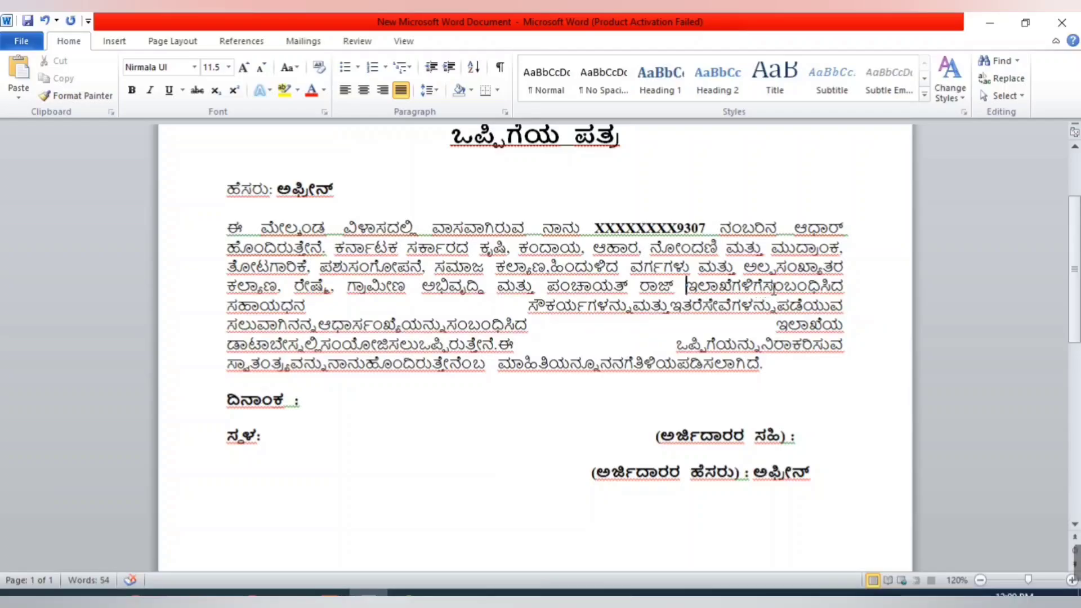
pyautogui.click(758, 287)
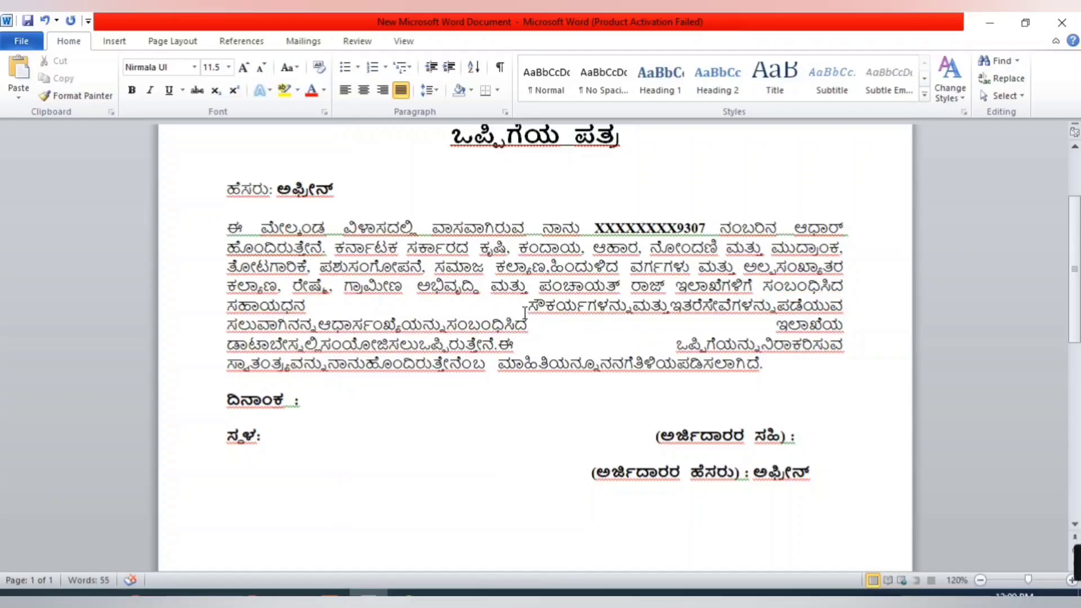
# Insert spaces so the text reads ಸೌಕರ್ಯಗಳನ್ನು ಮತ್ತು ಇತರೆಸೇವೆಗಳನ್ನು ಪಡೆಯುವ ಸಲುವಾಗಿ ನನ್ನ
pyautogui.click(635, 311)
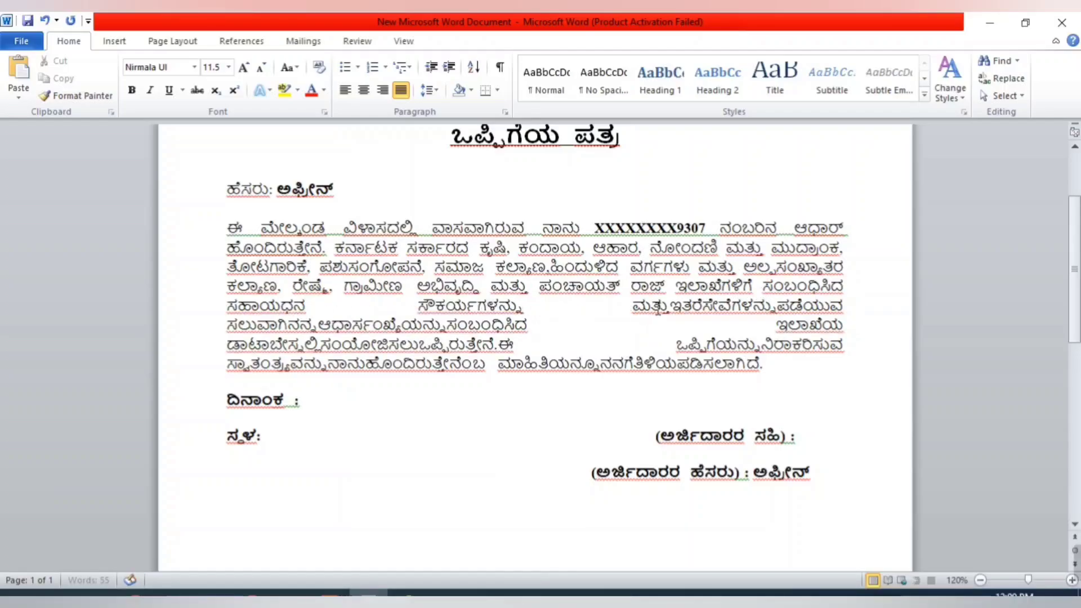
pyautogui.click(672, 307)
pyautogui.click(773, 310)
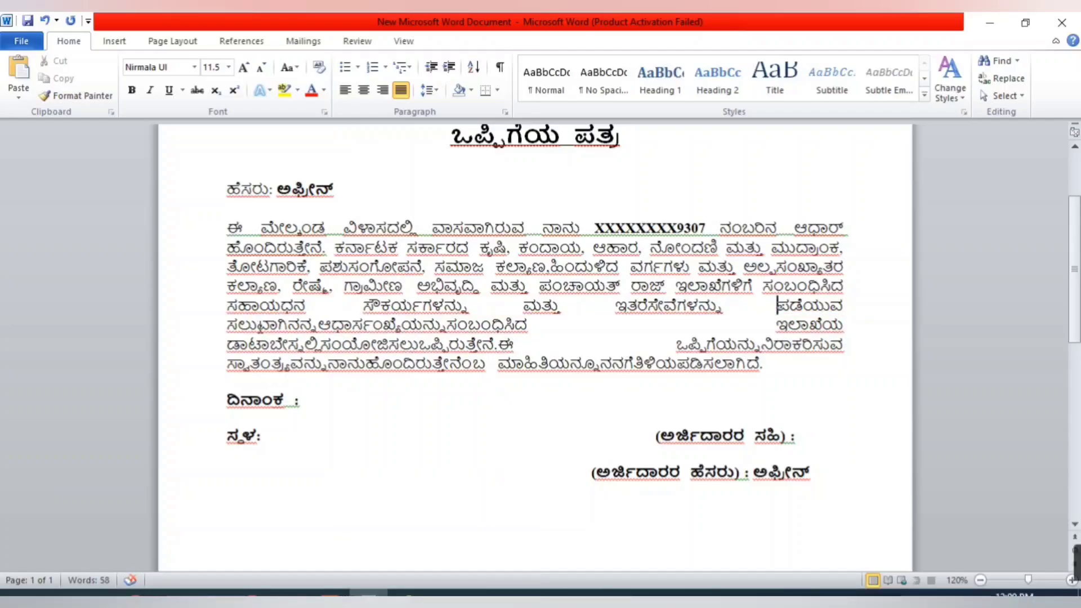
pyautogui.click(291, 326)
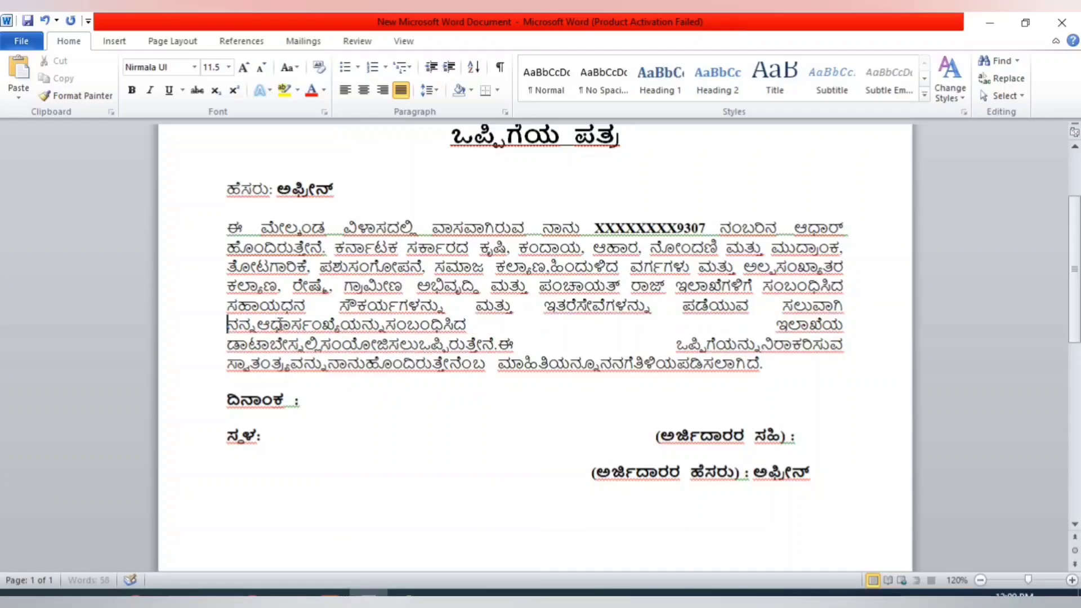
# Split the joined words after ನನ್ನ into ಆಧಾರ್ ಸಂಖ್ಯೆಯನ್ನು ಸಂಬಂಧಿಸಿದ, retyping ಸಂ at the start of ಸಂಖ್ಯೆಯನ್ನು
pyautogui.click(259, 326)
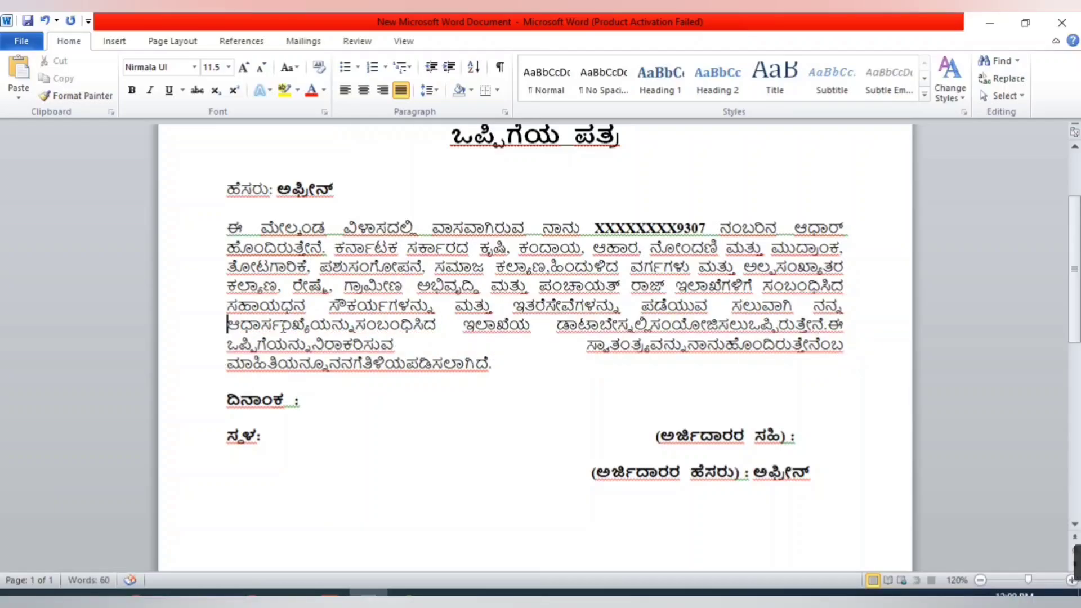
pyautogui.click(292, 327)
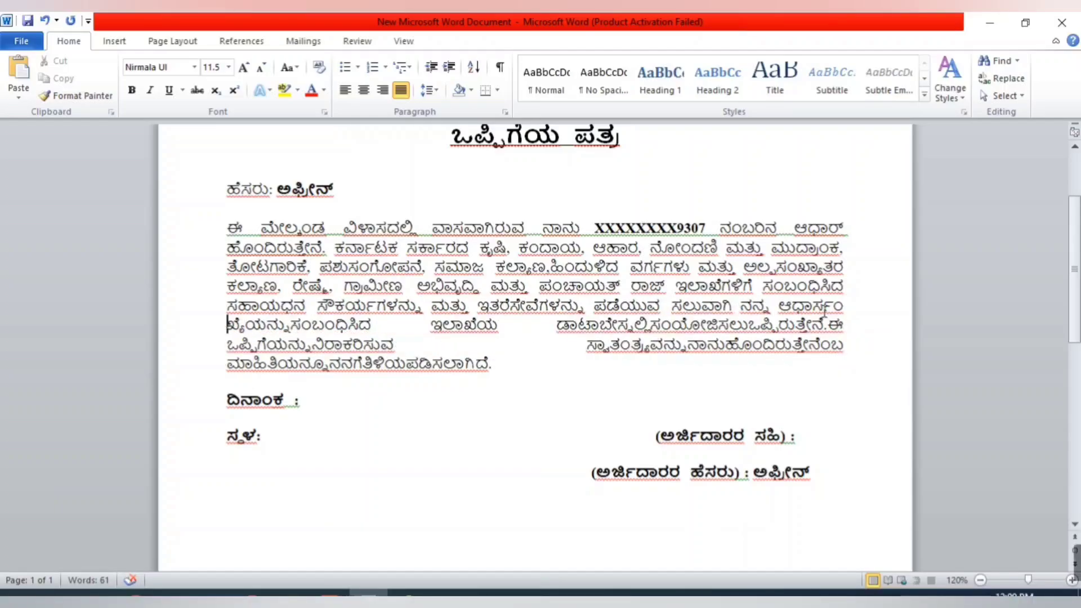
pyautogui.press('BackSpace')
pyautogui.press('BackSpace')
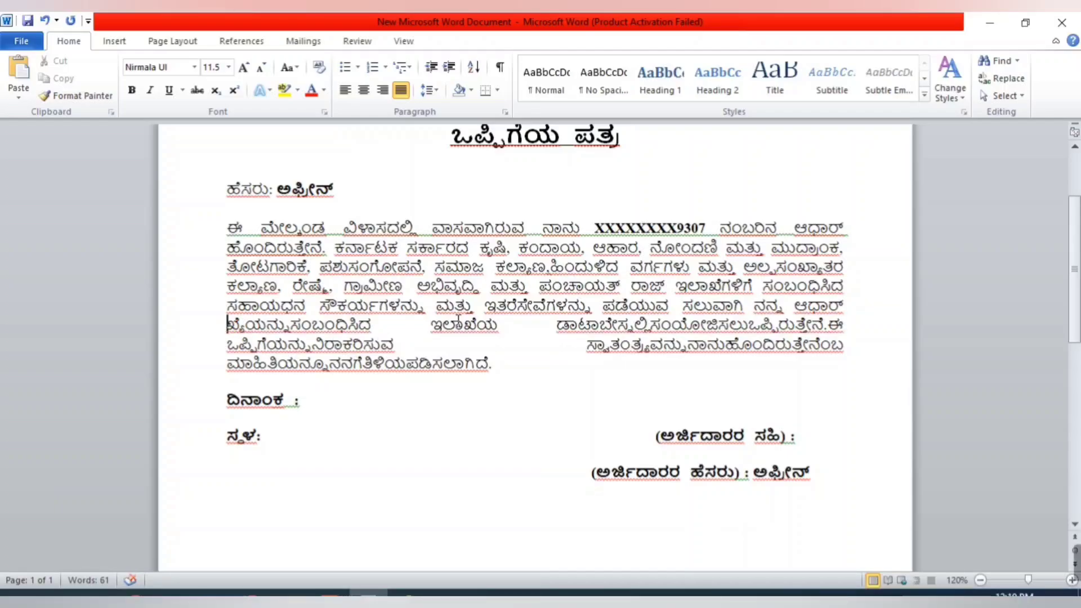
pyautogui.write('ಸಂ')
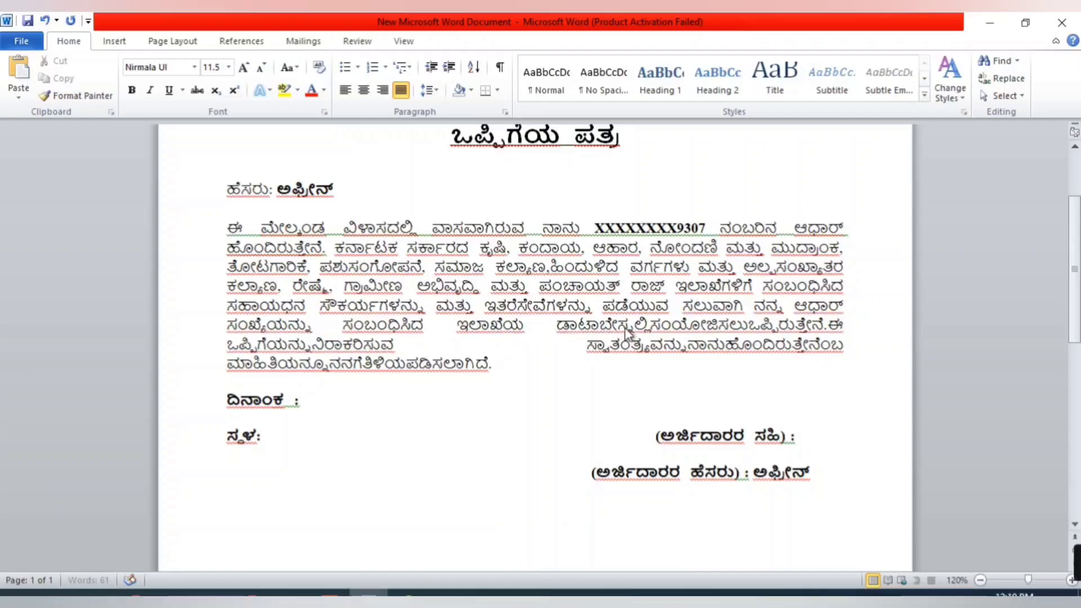
# Separate ಡಾಟಾ, the following word and ಸಂಯೋಜಿಸಲು, and correct the middle word to ಬೇಸನಲ್ಲಿ
pyautogui.click(587, 326)
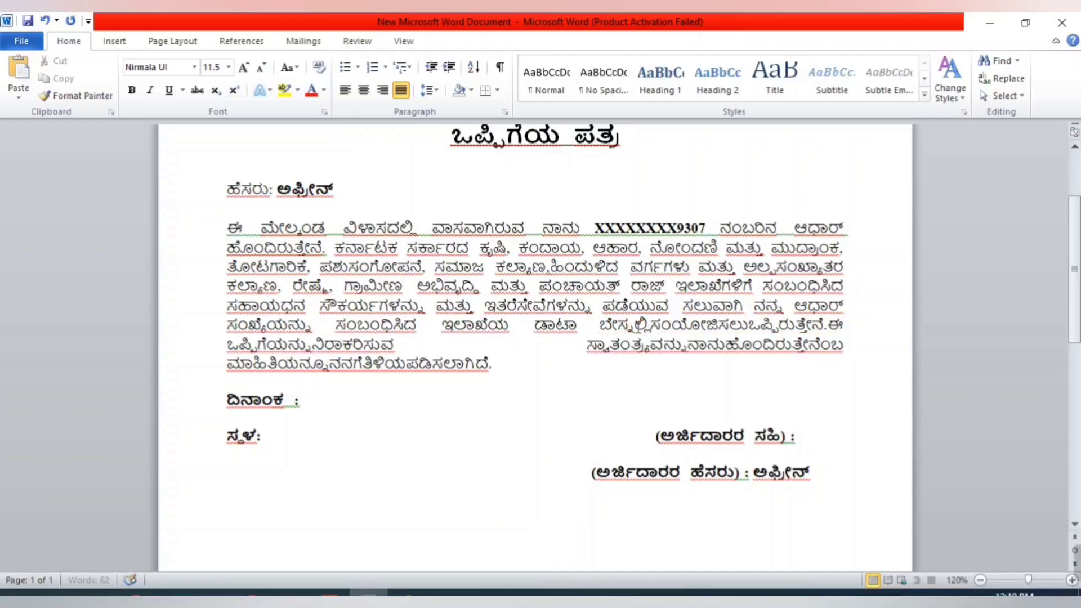
pyautogui.click(636, 328)
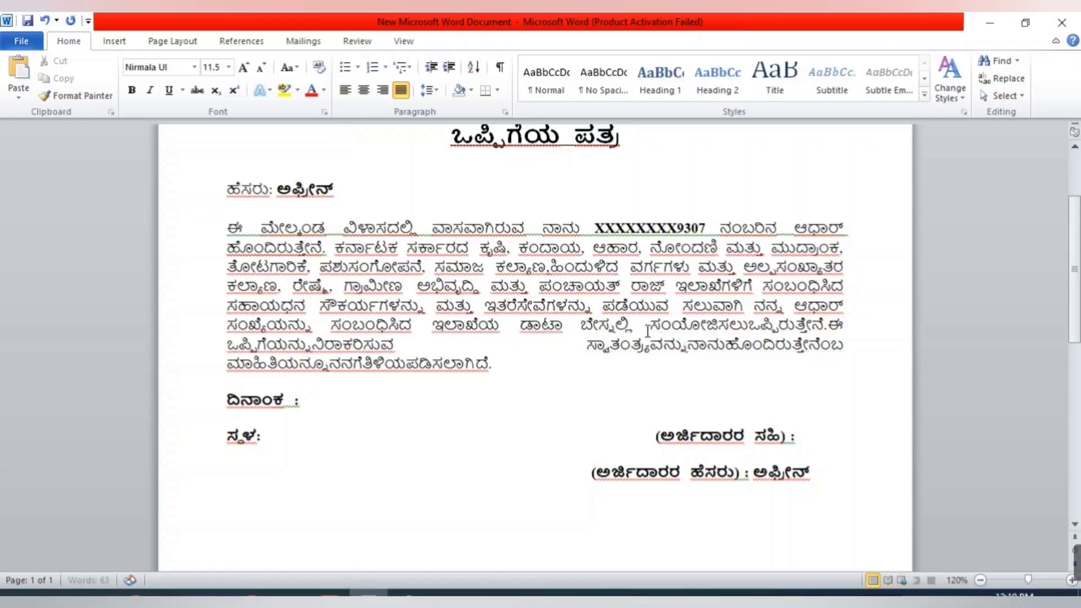
pyautogui.press('BackSpace')
pyautogui.press('BackSpace')
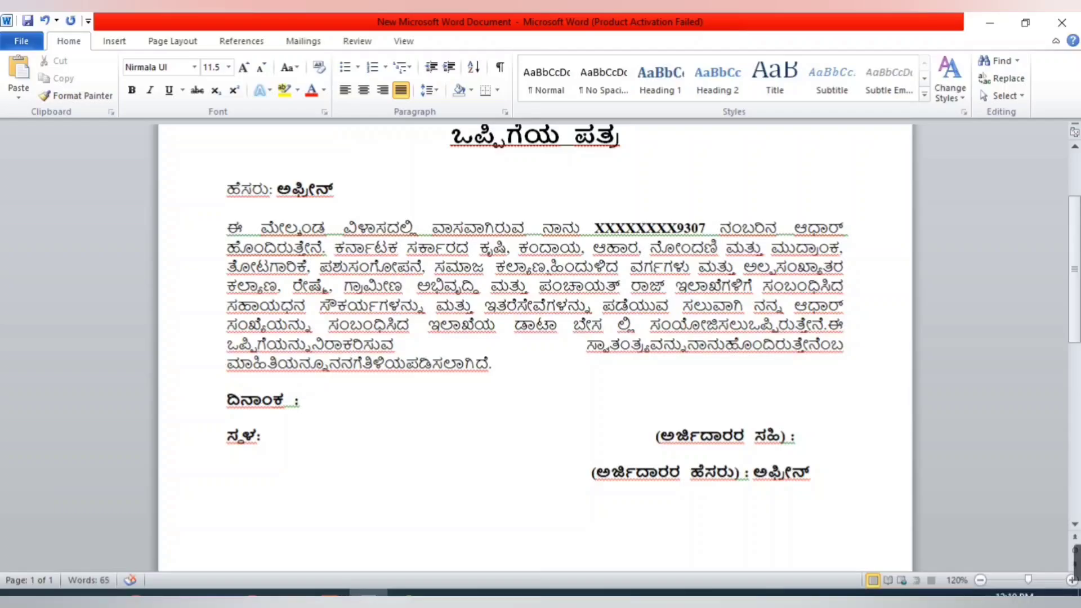
pyautogui.press('BackSpace')
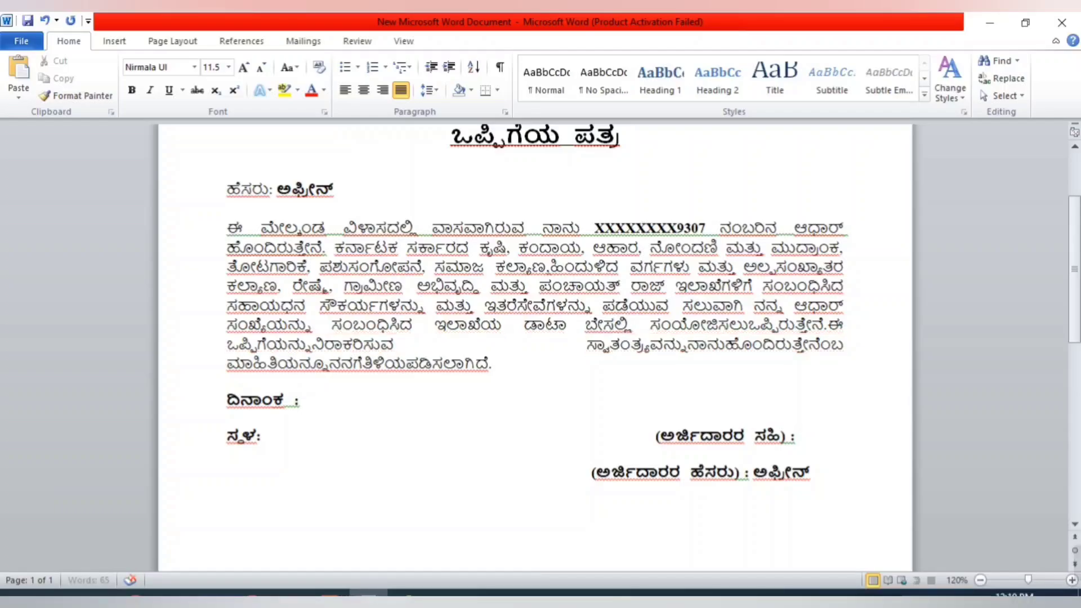
pyautogui.write('ನ')
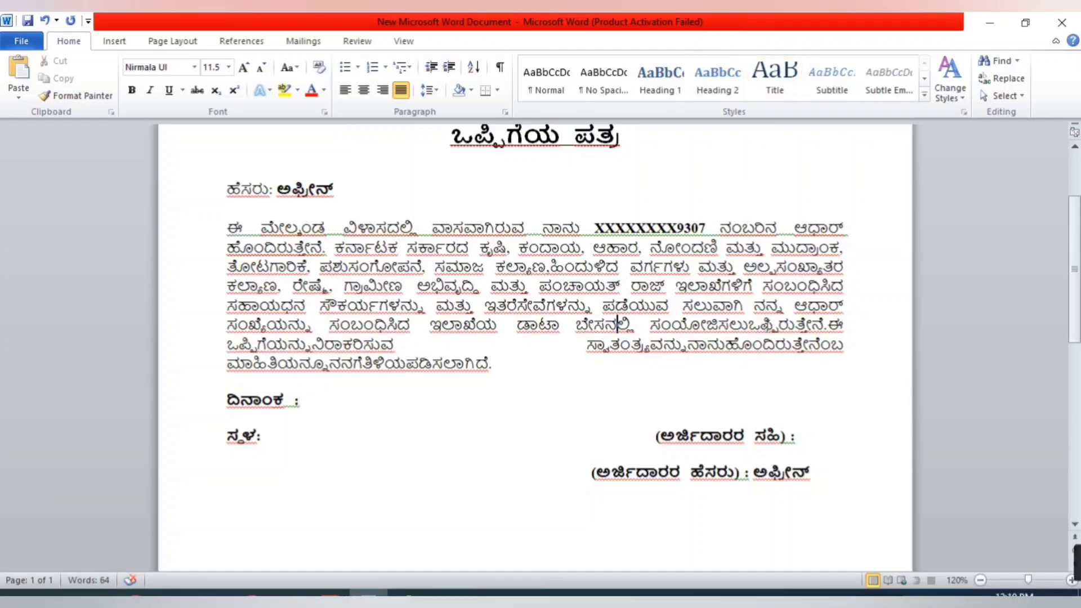
# Insert the missing spaces between the words from ಸಂಯೋಜಿಸಲು ಒಪ್ಪಿರುತ್ತೇನೆ through ನನಗೆ ತಿಳಿಯಪಡಿಸಲಾಗಿದೆ at the end of the body paragraph
pyautogui.click(752, 327)
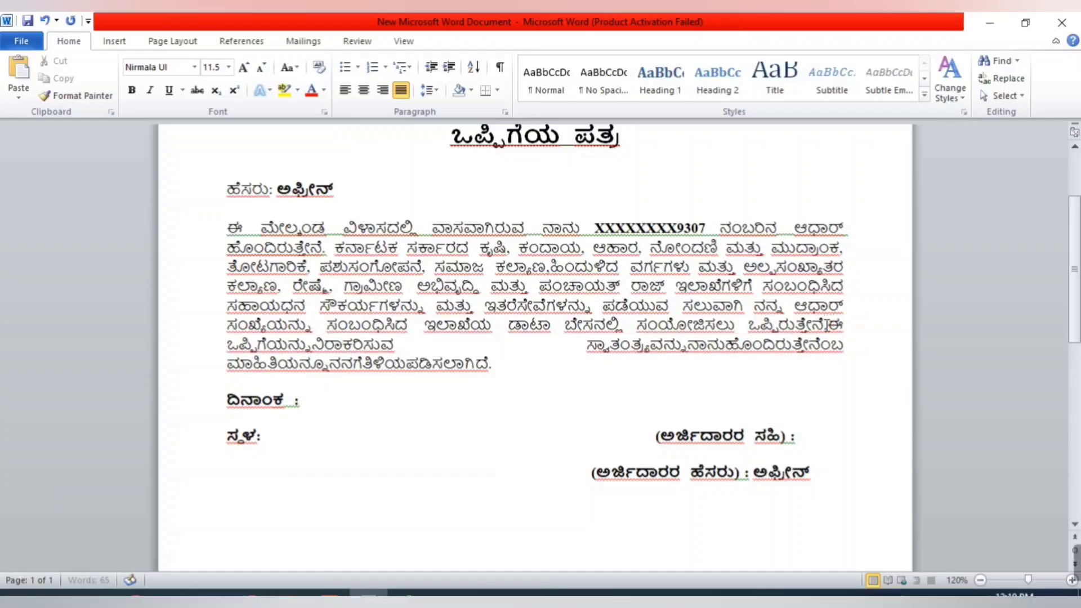
pyautogui.click(827, 328)
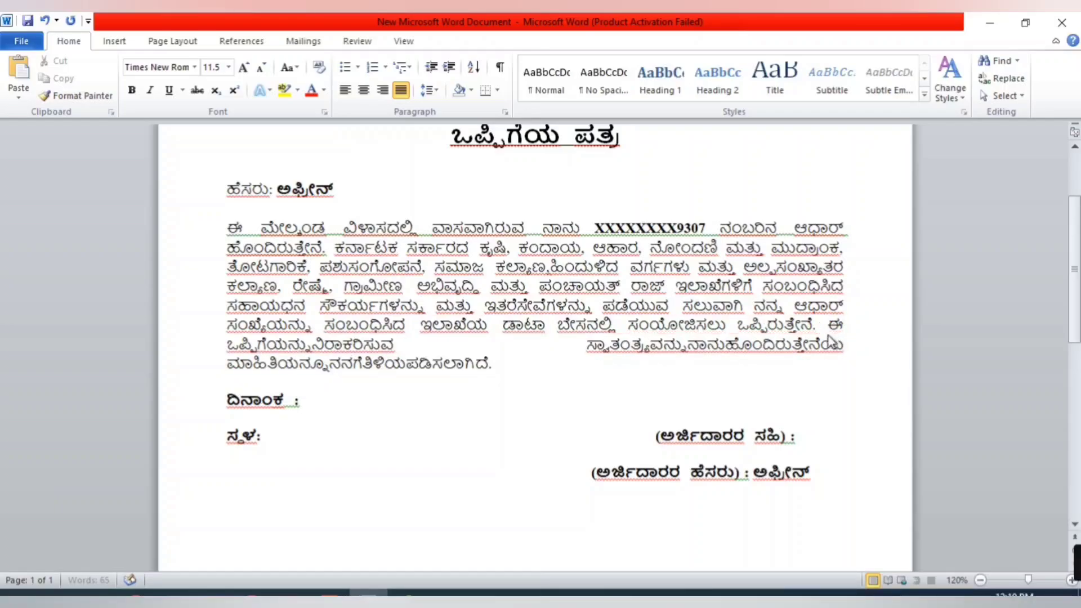
pyautogui.click(312, 344)
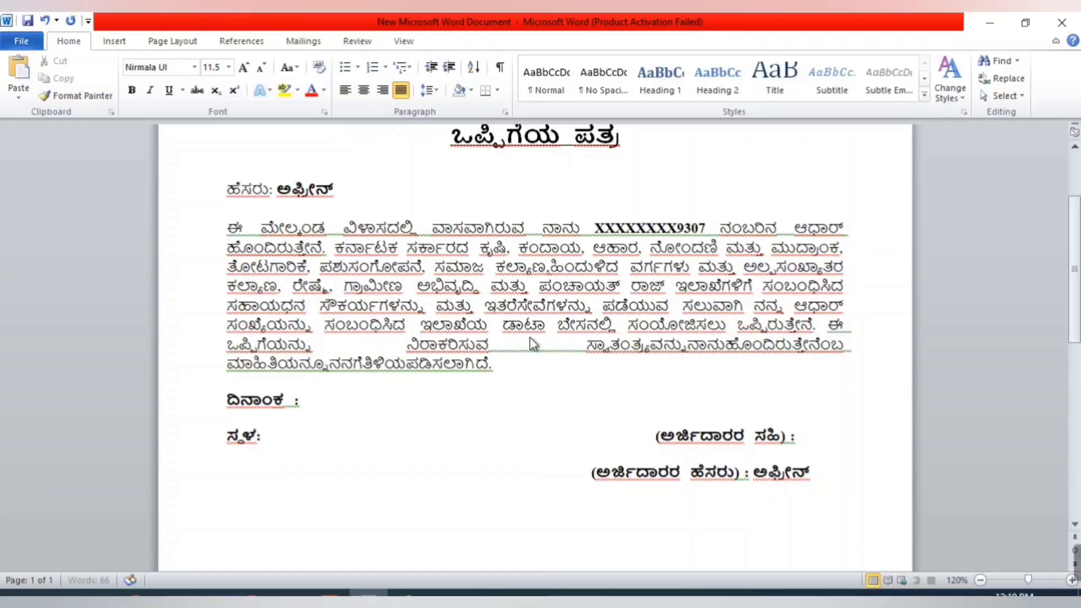
pyautogui.click(688, 346)
pyautogui.click(725, 344)
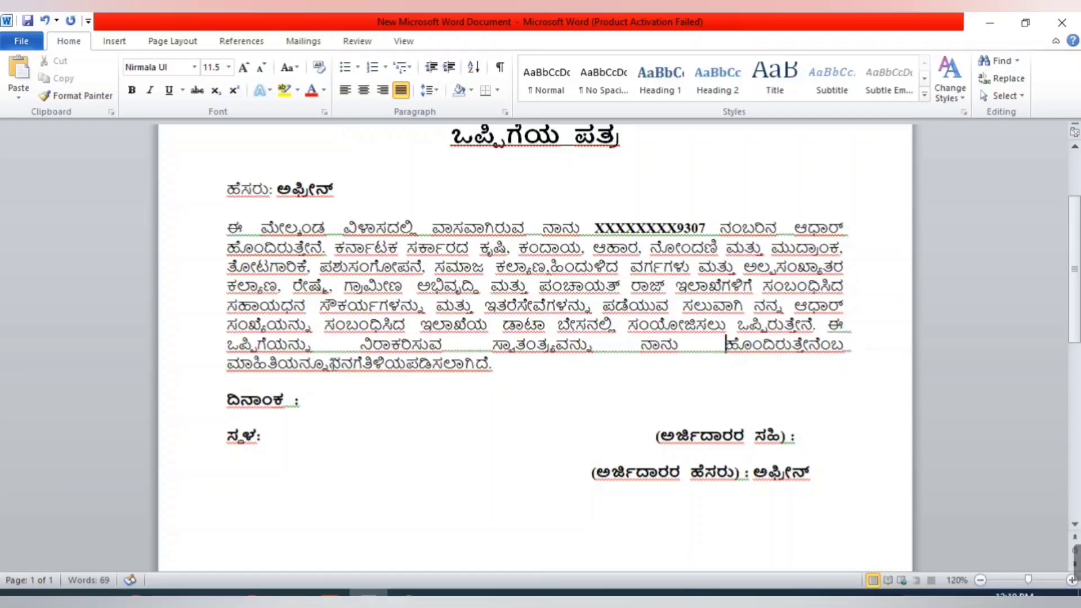
pyautogui.click(331, 365)
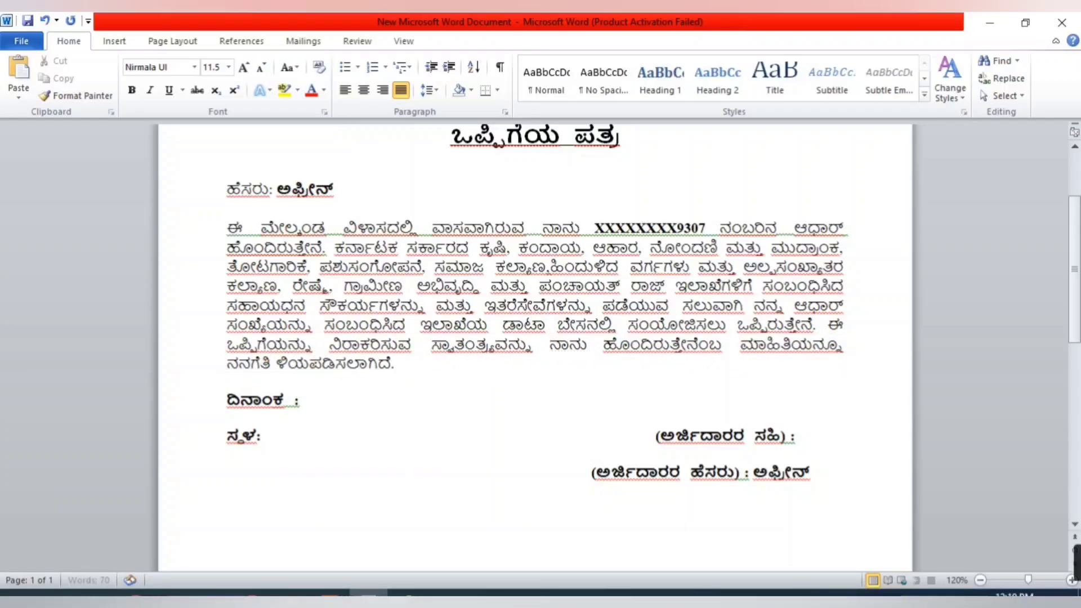
pyautogui.click(265, 365)
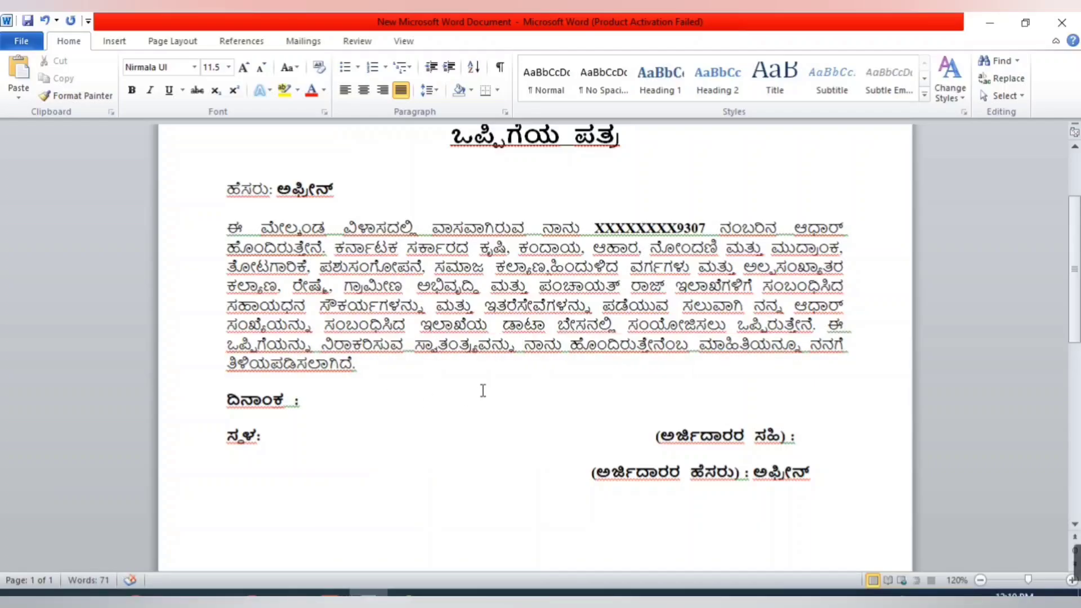
# Shift the applicant signature and applicant name lines further right and widen the gap between them
pyautogui.click(654, 446)
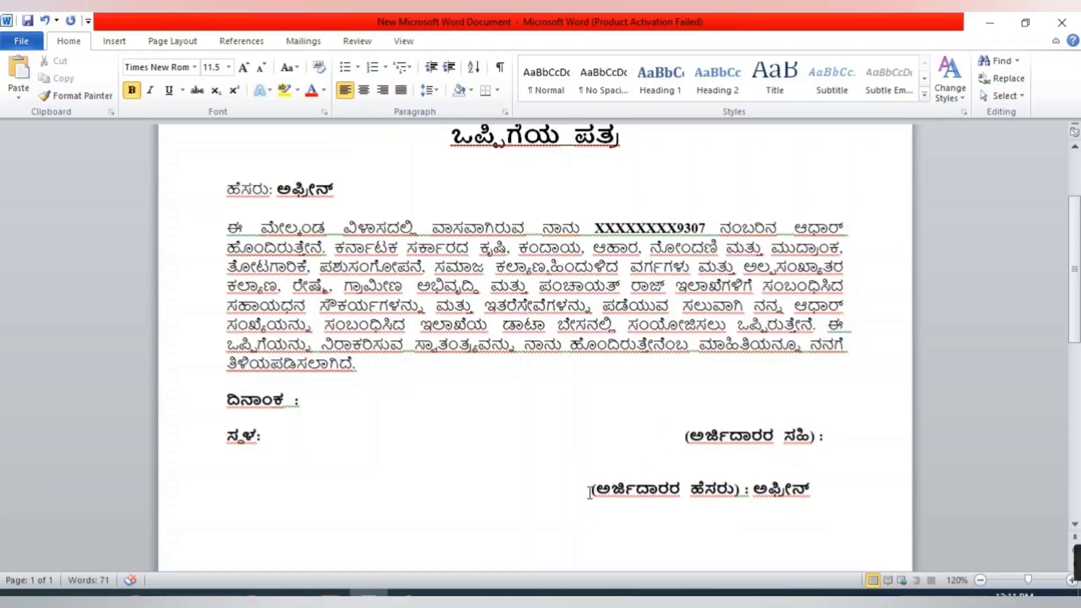
pyautogui.click(589, 492)
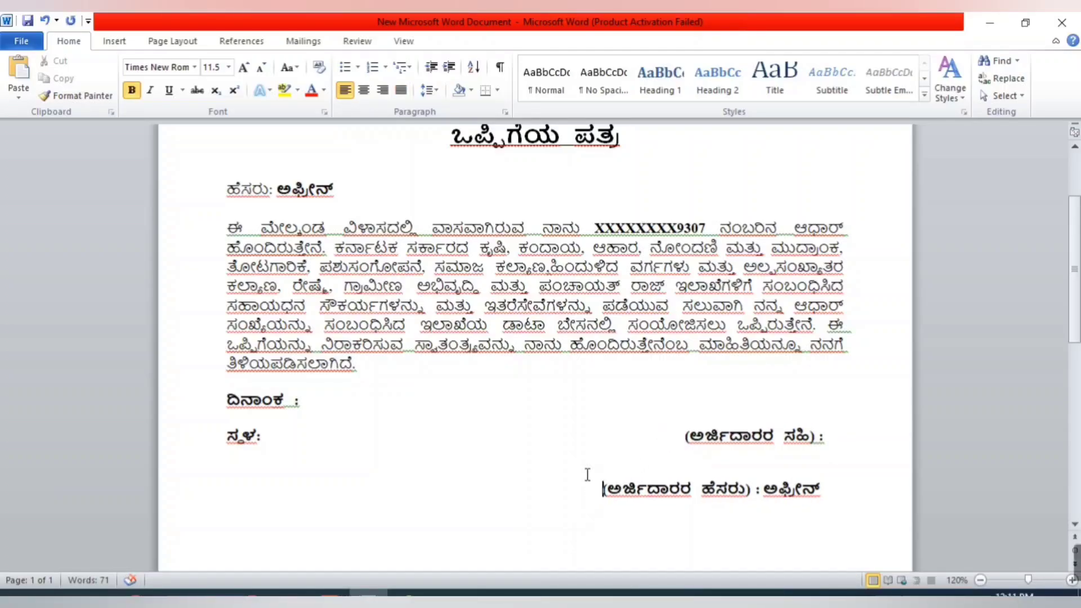
# Replace the person's name after the ಹೆಸರು: label above the body paragraph with a different Kannada name
pyautogui.scroll(3, 521, 370)
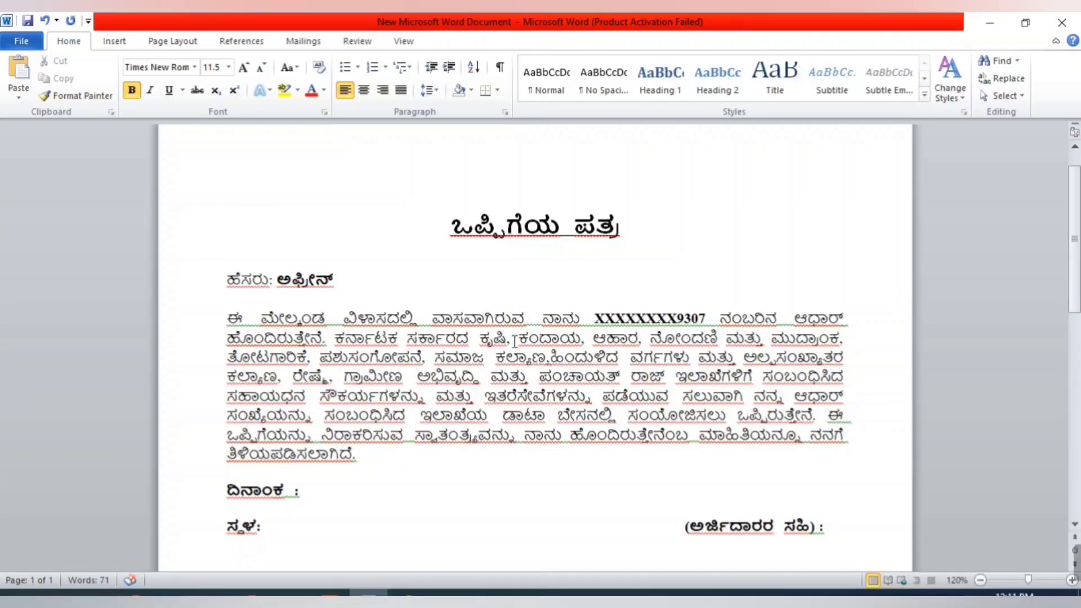
pyautogui.click(545, 325)
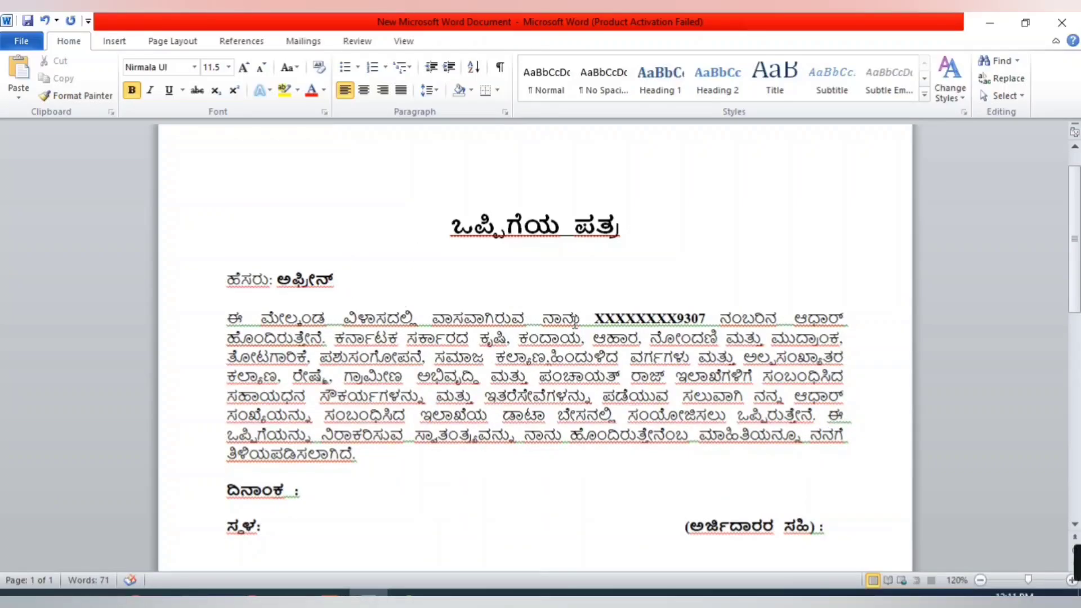
pyautogui.press('BackSpace')
pyautogui.press('BackSpace')
pyautogui.press('BackSpace')
pyautogui.press('BackSpace')
pyautogui.press('BackSpace')
pyautogui.press('BackSpace')
pyautogui.press('BackSpace')
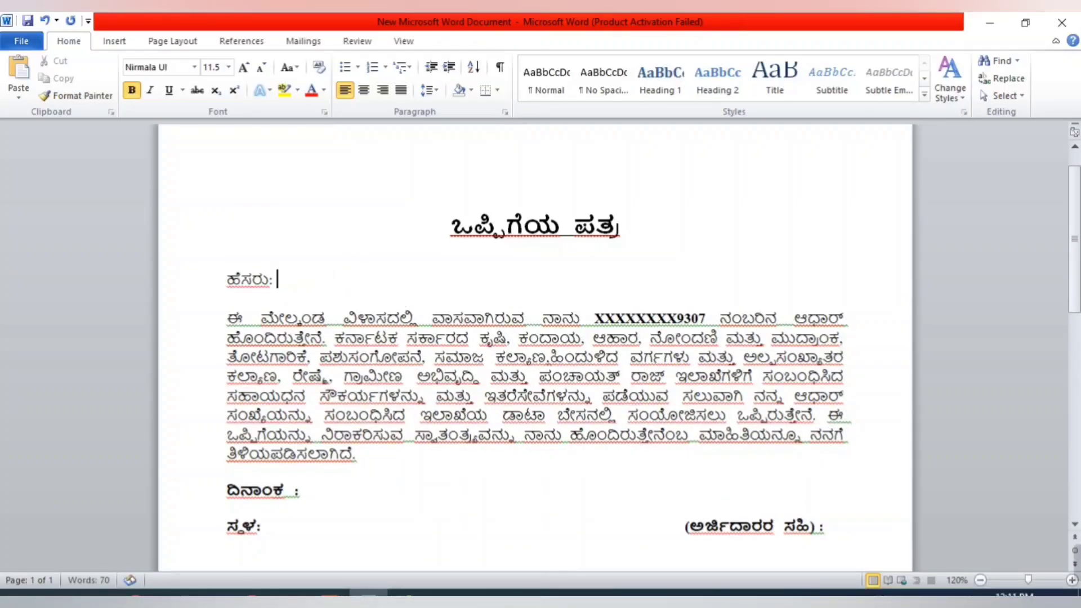
pyautogui.write('ಸುಹಾಸ')
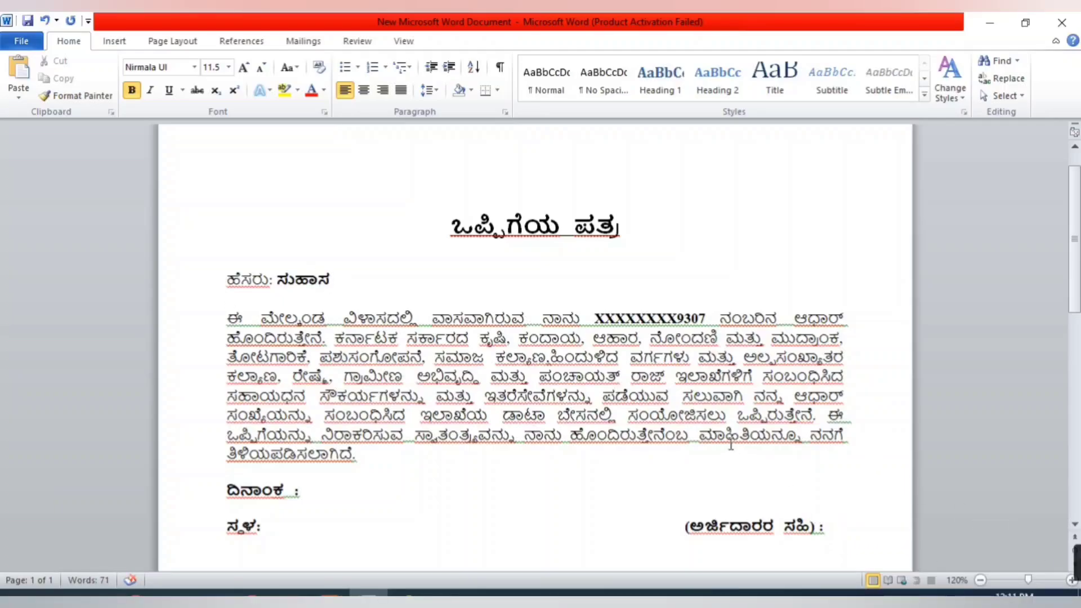
# Replace the applicant's name after (ಅರ್ಜಿದಾರರ ಹೆಸರು) : in the signature block with the same name as in the ಹೆಸರು: line
pyautogui.scroll(-2, 975, 508)
pyautogui.click(820, 490)
pyautogui.moveTo(808, 494); pyautogui.dragTo(766, 494)
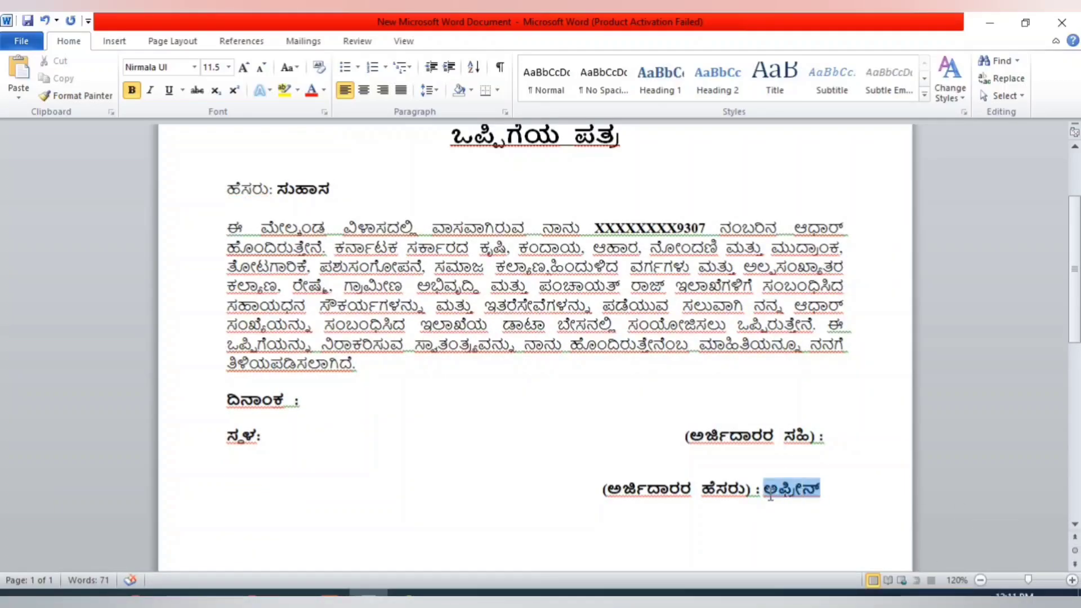
pyautogui.write('ಸುಹಾಸ')
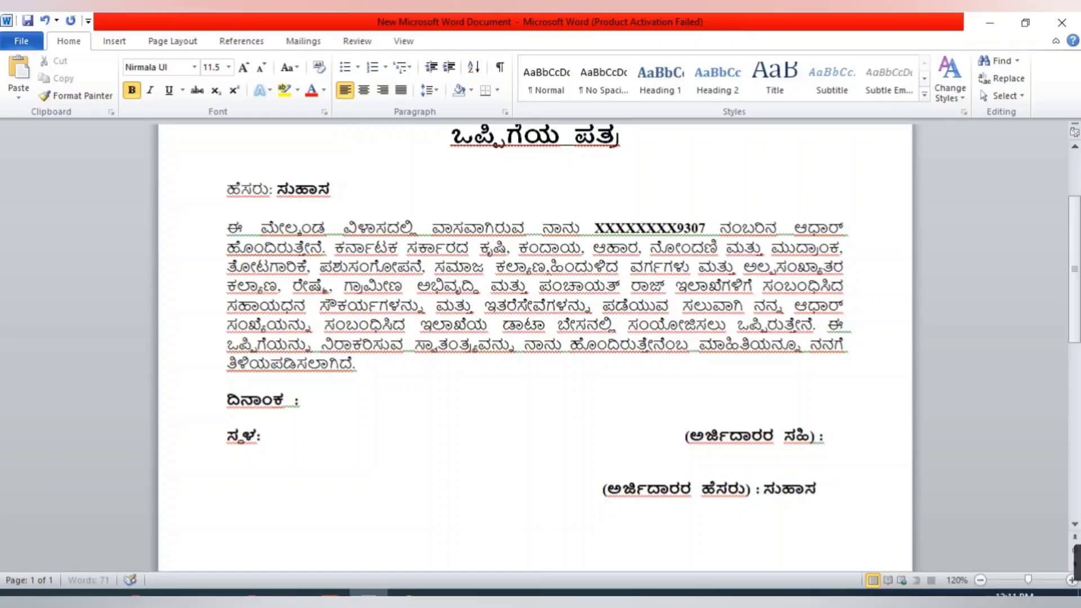
# Replace the last four digits of the masked Aadhaar number in the body paragraph with placeholder digits
pyautogui.click(706, 227)
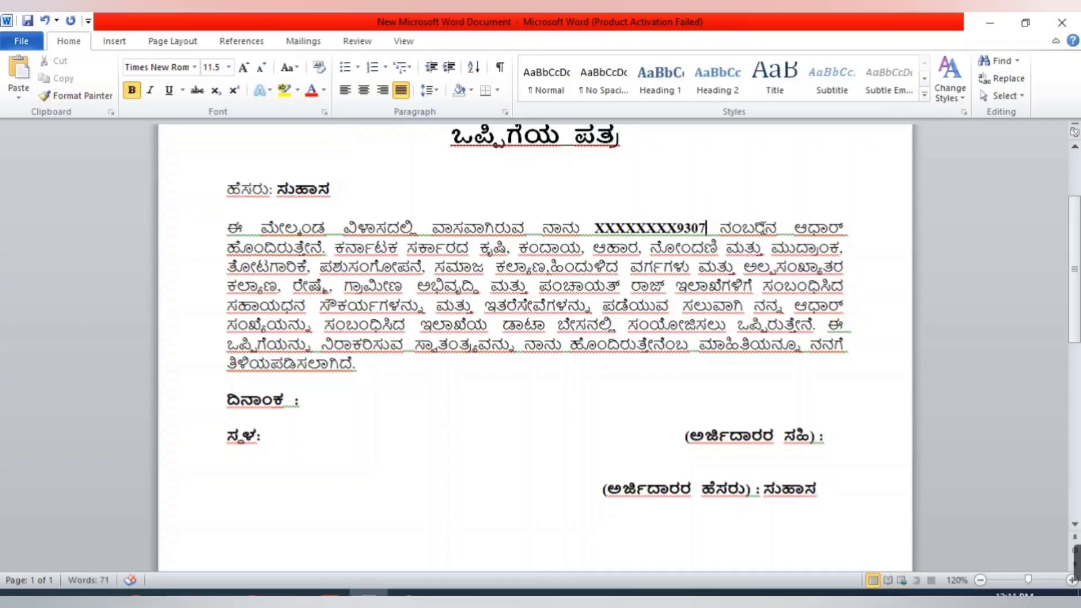
pyautogui.press('BackSpace')
pyautogui.press('BackSpace')
pyautogui.press('BackSpace')
pyautogui.press('BackSpace')
pyautogui.write('0000')
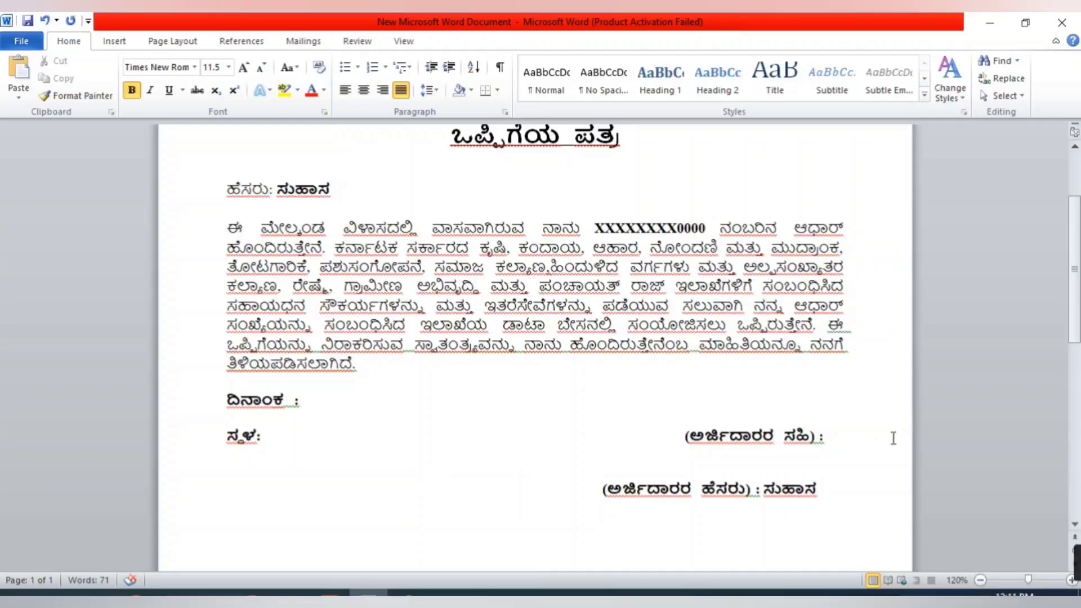
pyautogui.scroll(1, 884, 441)
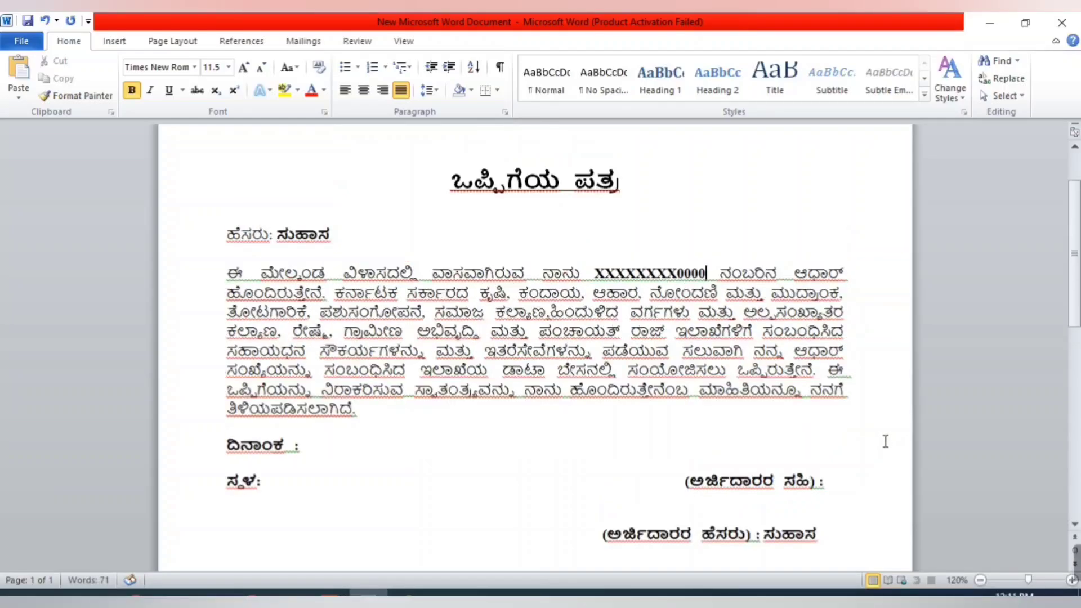